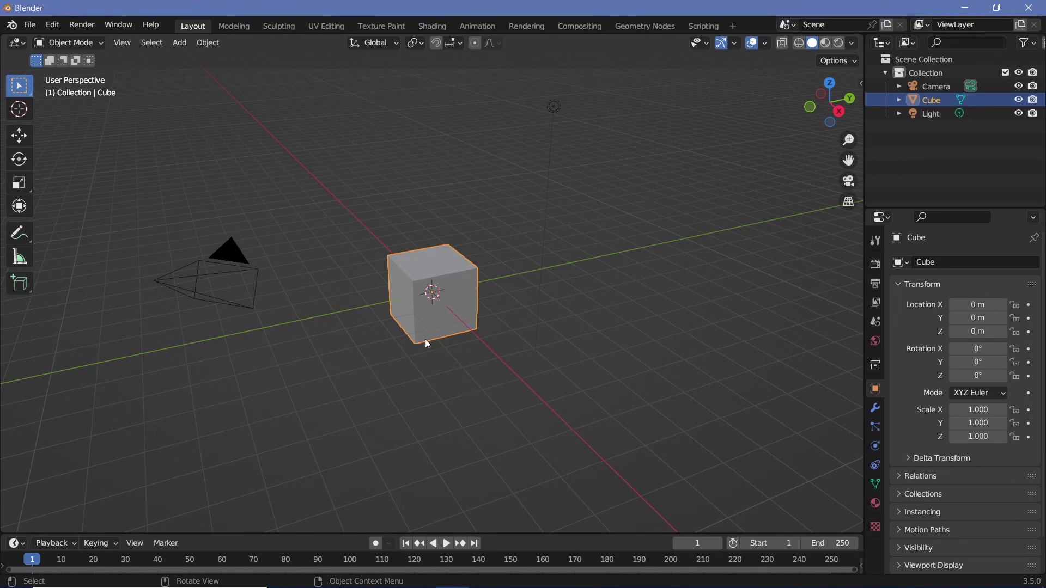
Delete the default cube from the scene.
middle_drag(274, 295, 422, 321)
key(x)
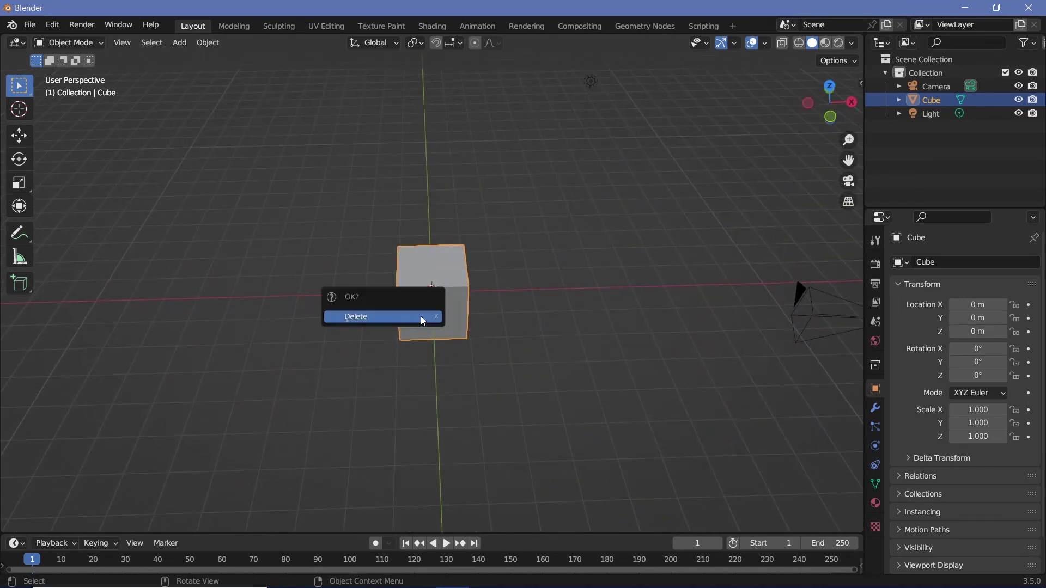
click(420, 316)
middle_drag(472, 366, 455, 305)
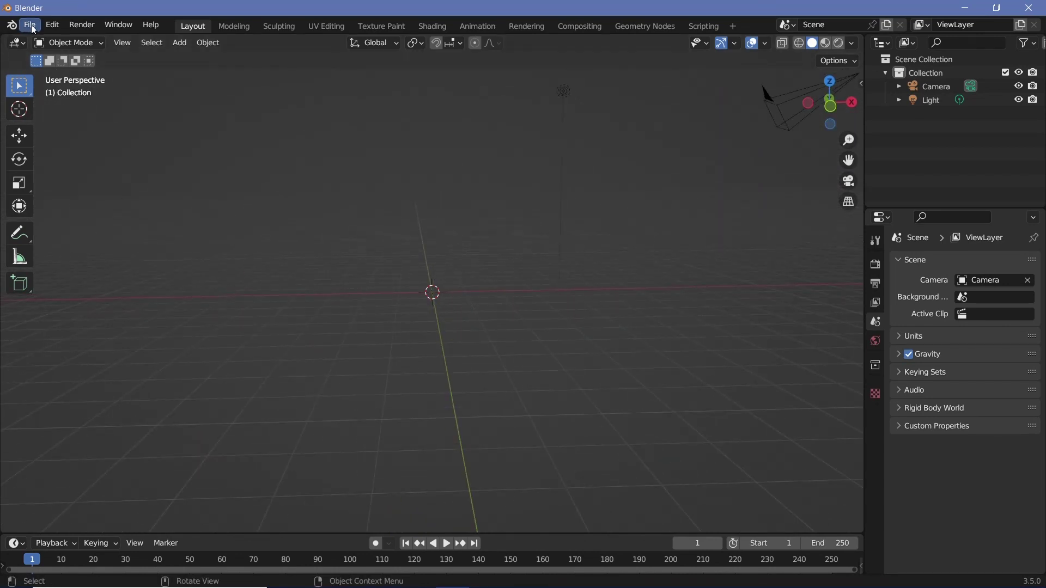
Search the add-on preferences for "extra" and "land" to check the Extra Objects and A.N.T.Landscape add-ons.
click(52, 30)
click(82, 215)
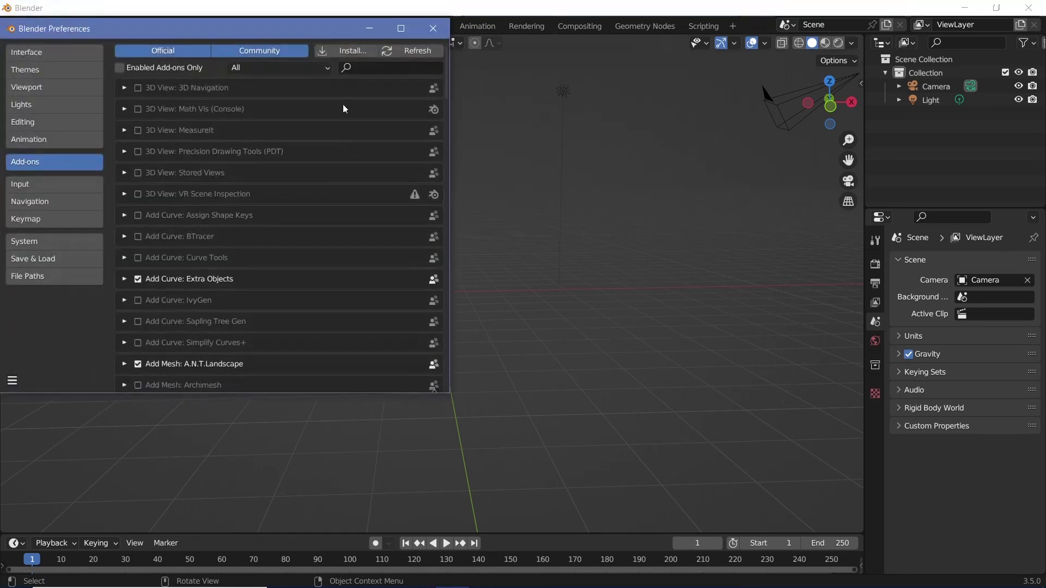
click(373, 70)
text(extra)
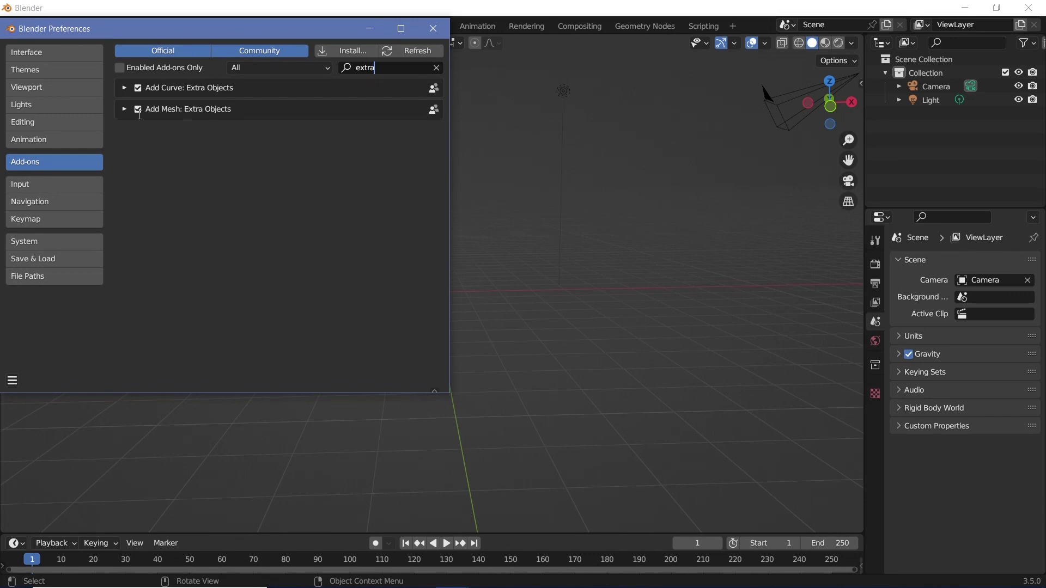
click(437, 68)
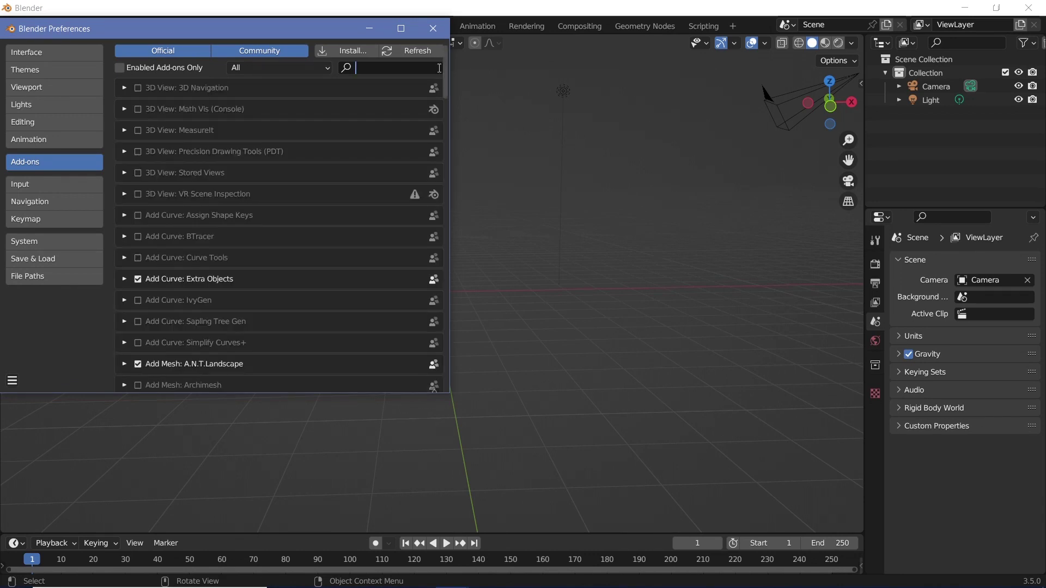
text(lan)
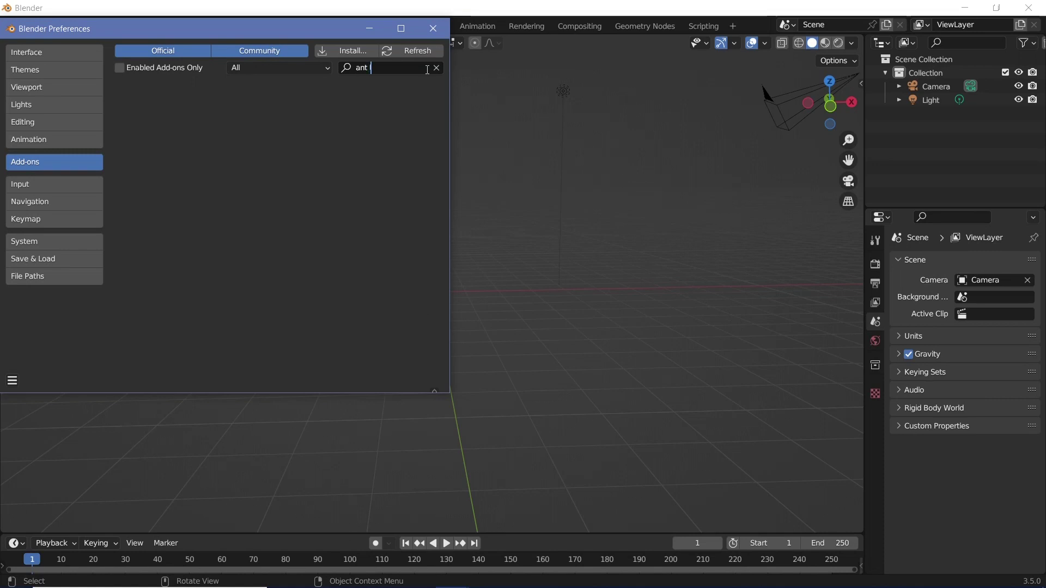
text(d)
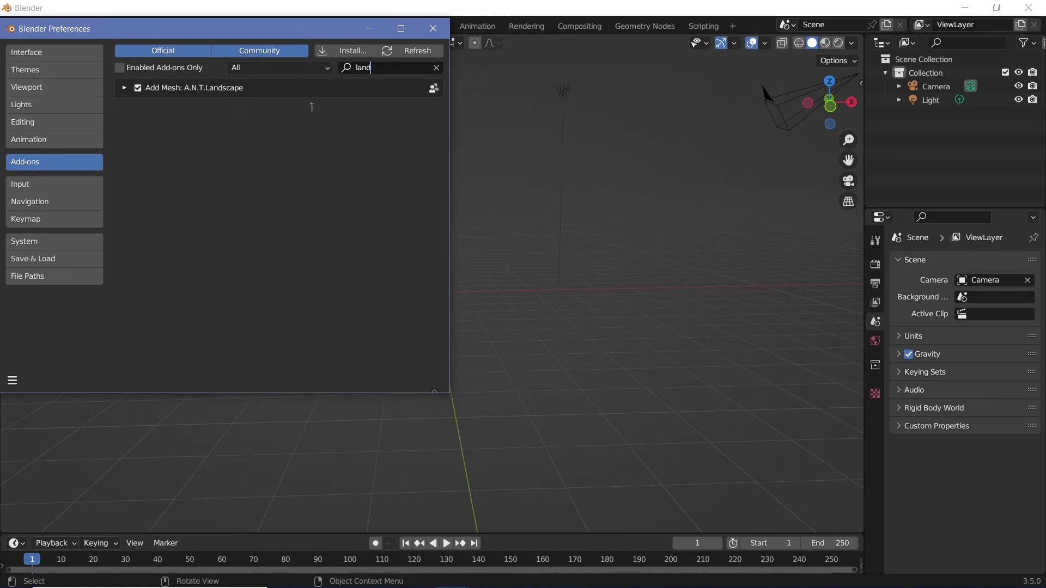
click(467, 310)
Add a mesh with the Rock Generator and set the number of rocks to 4.
key(shift+a)
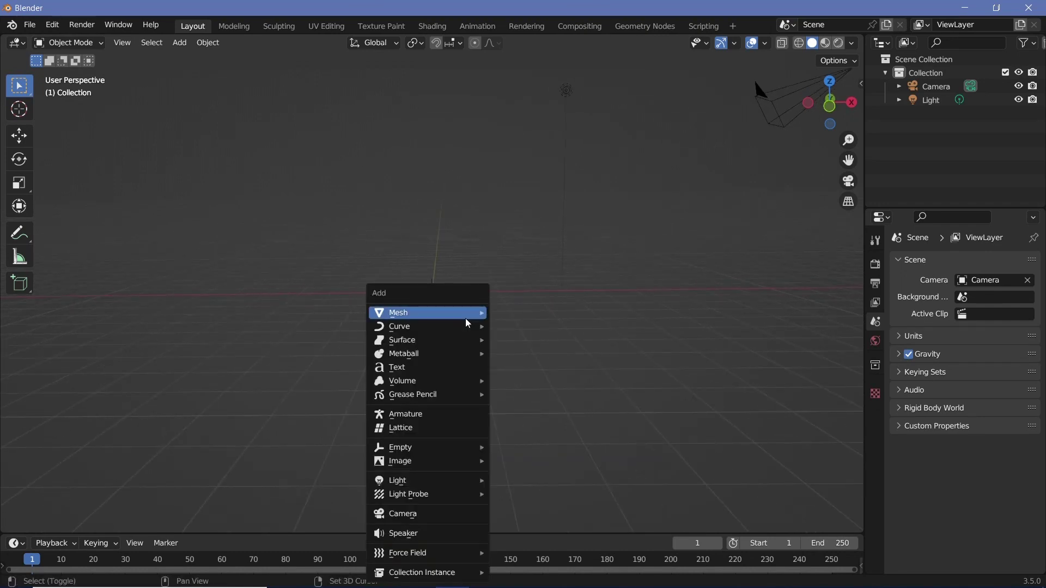
mouse_move(468, 324)
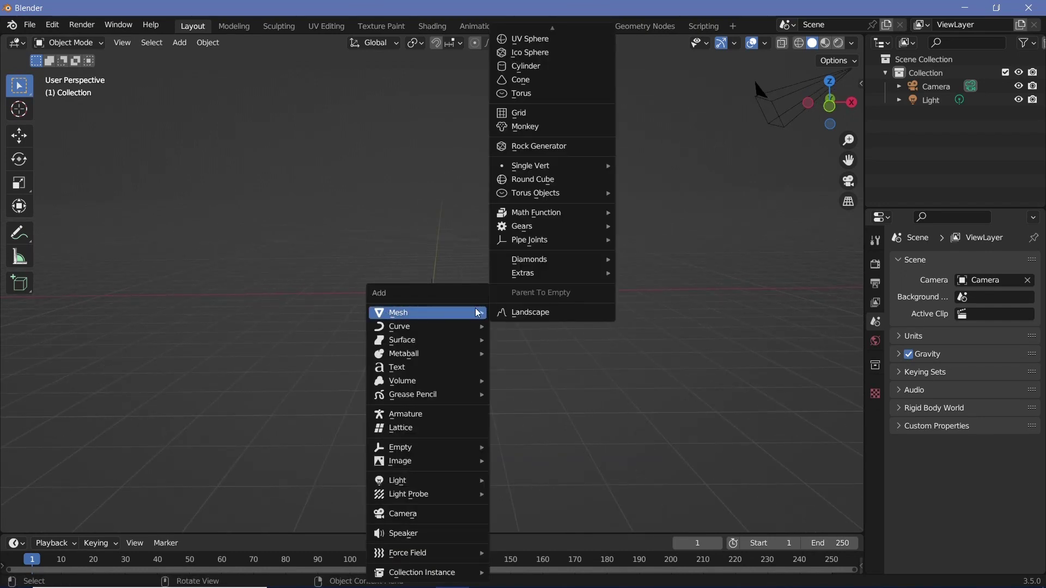
scroll(523, 142, up, 3)
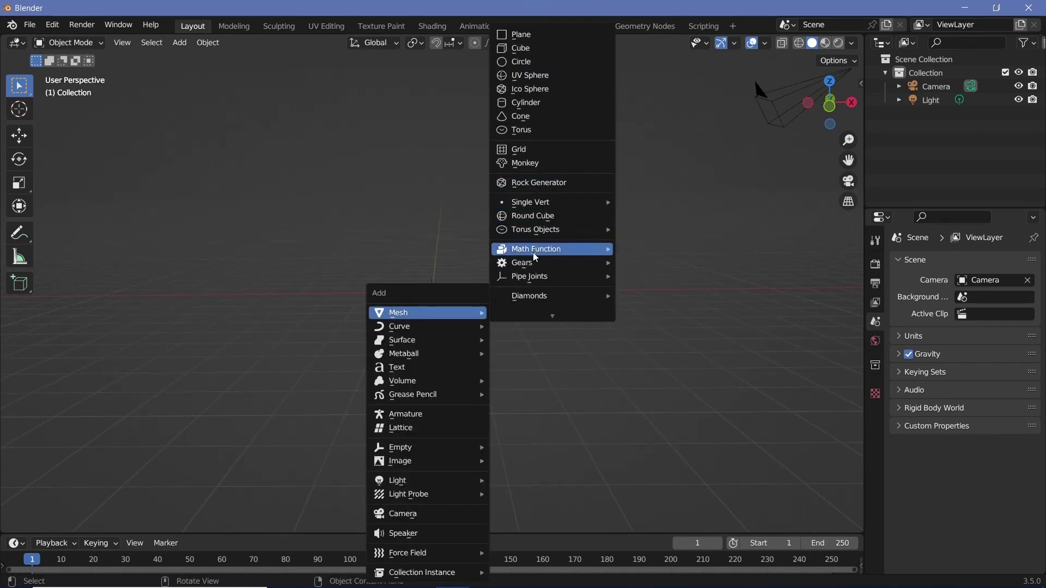
click(541, 187)
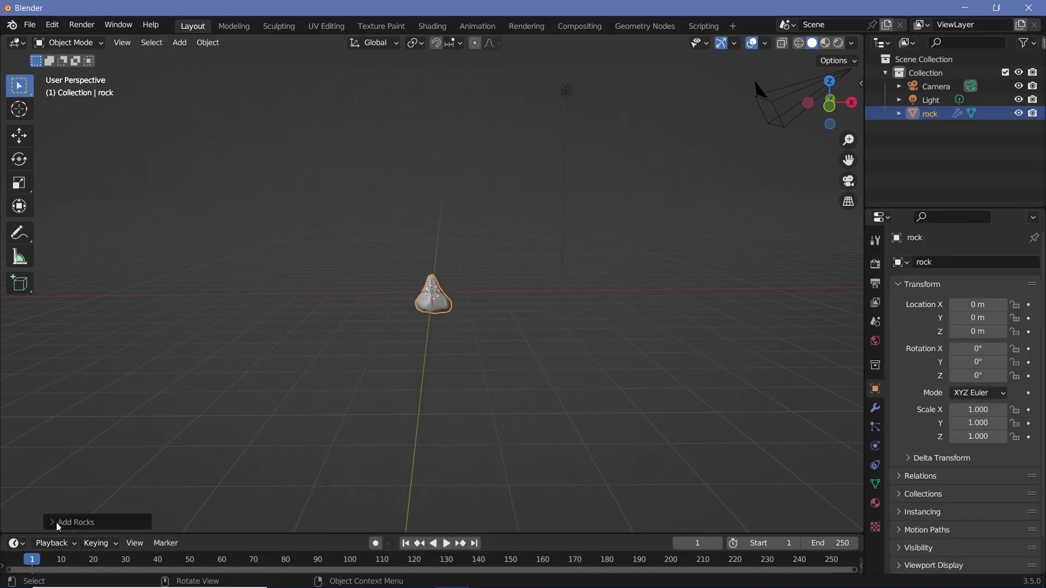
click(58, 524)
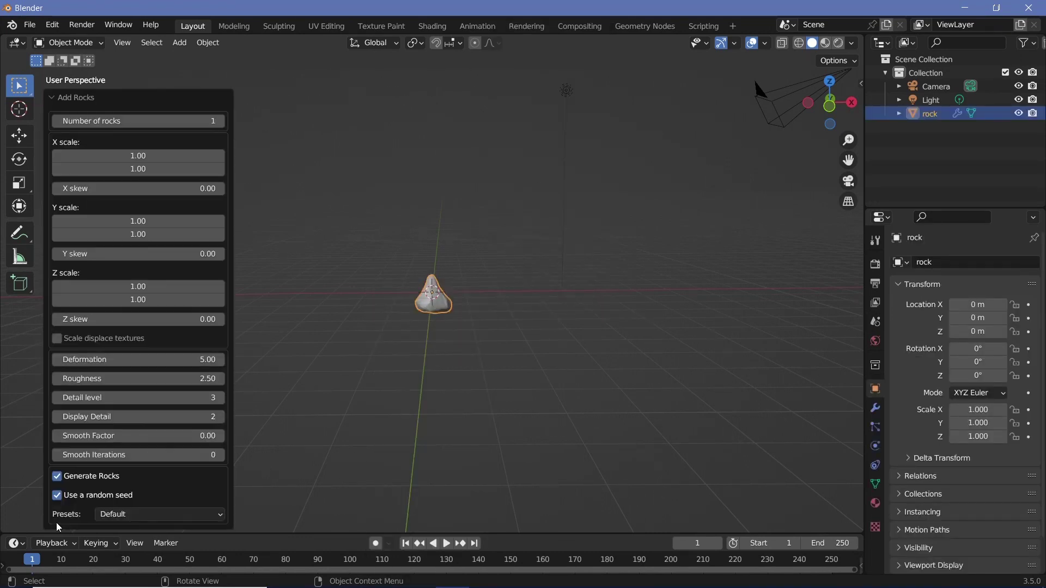
click(221, 123)
click(220, 123)
click(221, 122)
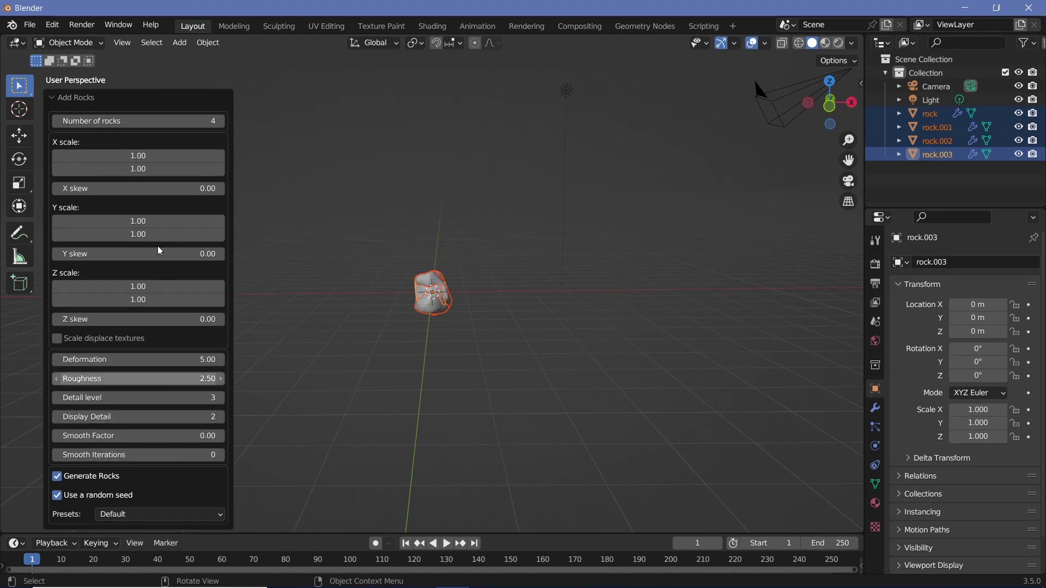
Move the overlapping generated rocks apart so each one stands separately.
click(106, 99)
drag(430, 289, 346, 244)
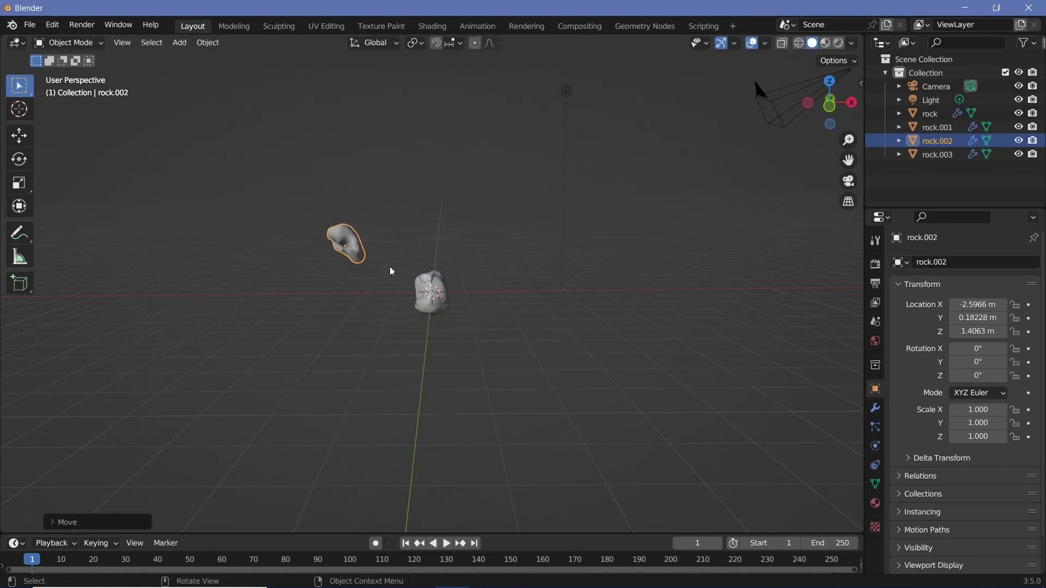
drag(429, 293, 464, 223)
drag(444, 303, 410, 243)
click(438, 314)
middle_drag(439, 318, 507, 343)
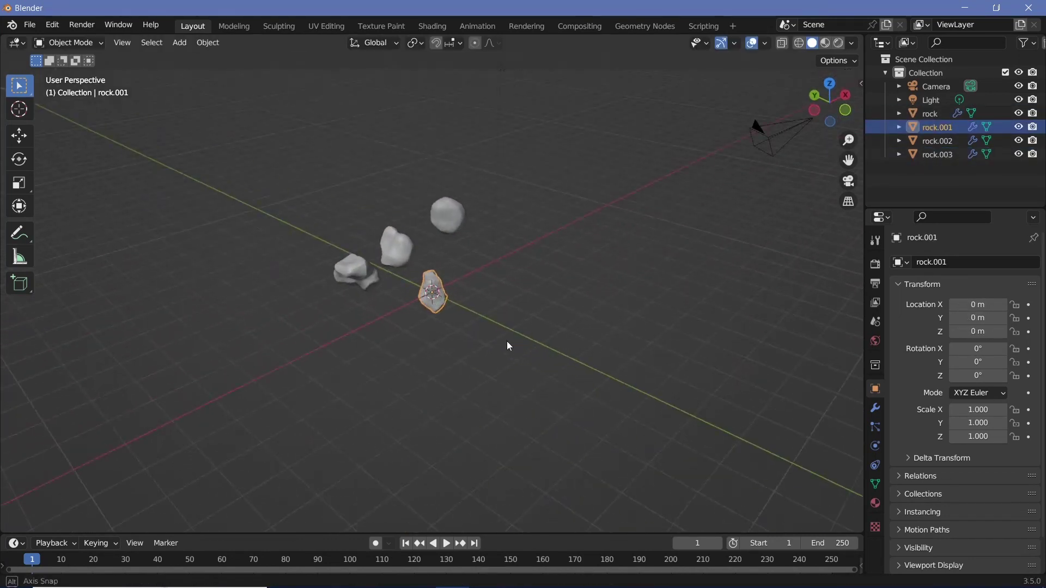
drag(433, 297, 461, 299)
Select all four generated rocks and delete them.
middle_drag(445, 303, 412, 291)
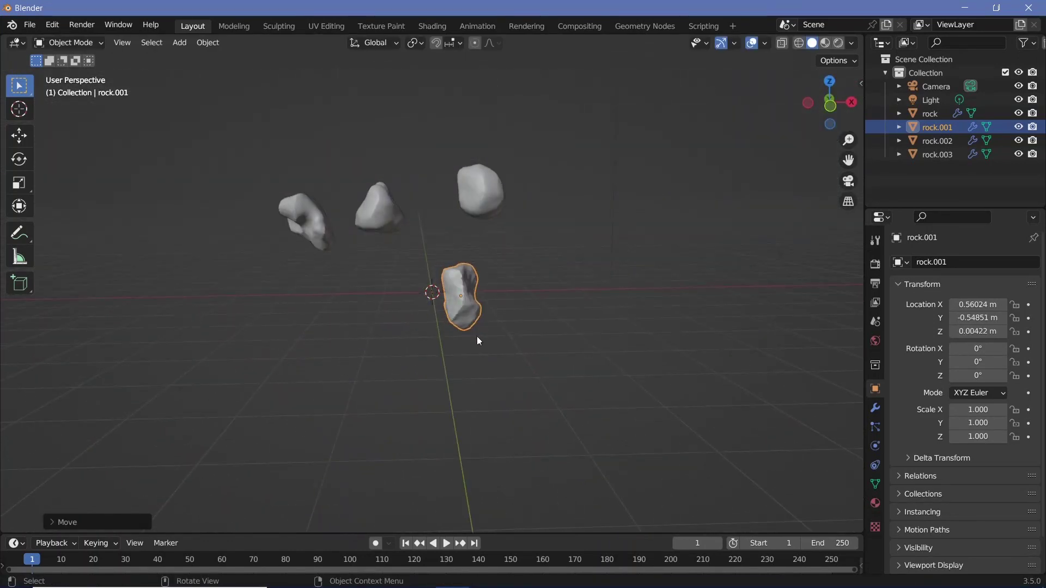
drag(512, 357, 246, 121)
key(Delete)
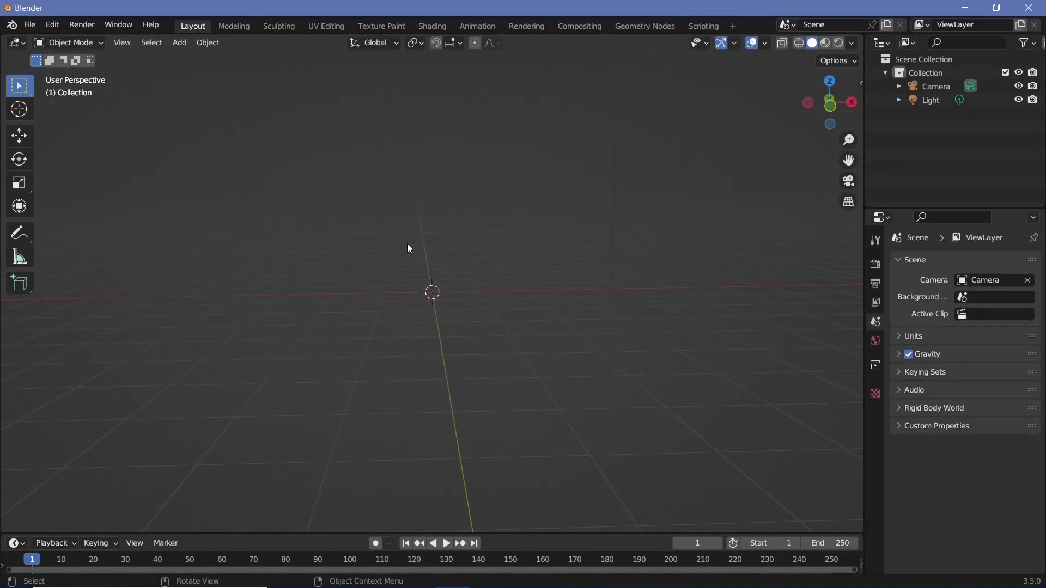
Add a Landscape mesh to the empty scene.
key(shift+a)
mouse_move(441, 301)
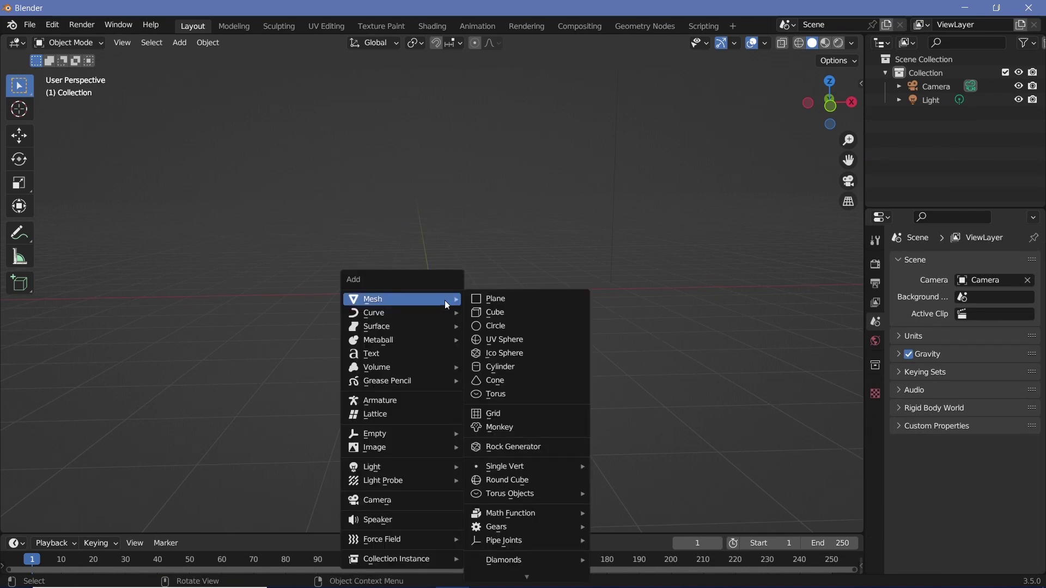
scroll(530, 554, down, 2)
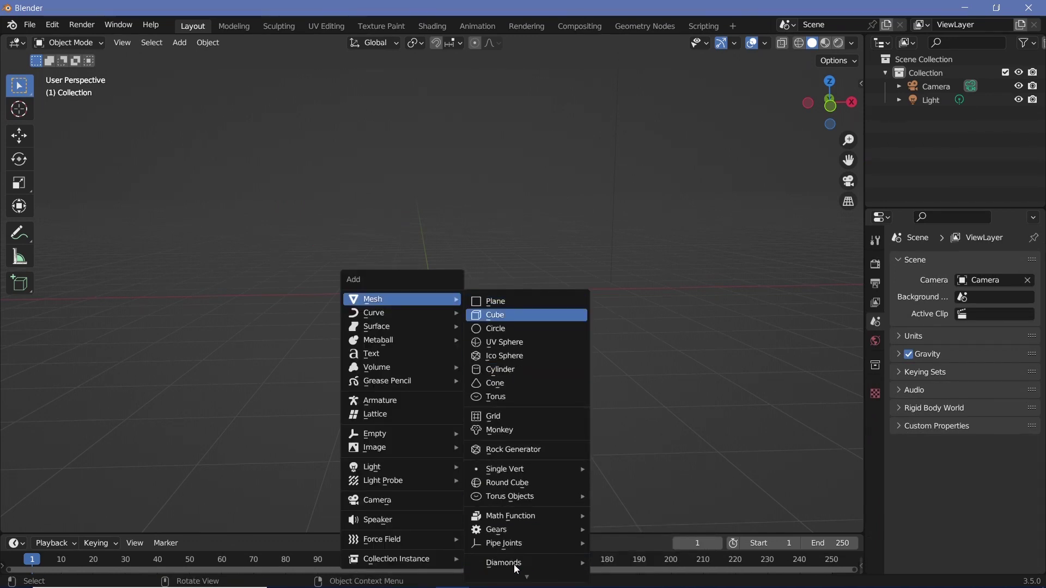
scroll(517, 569, down, 3)
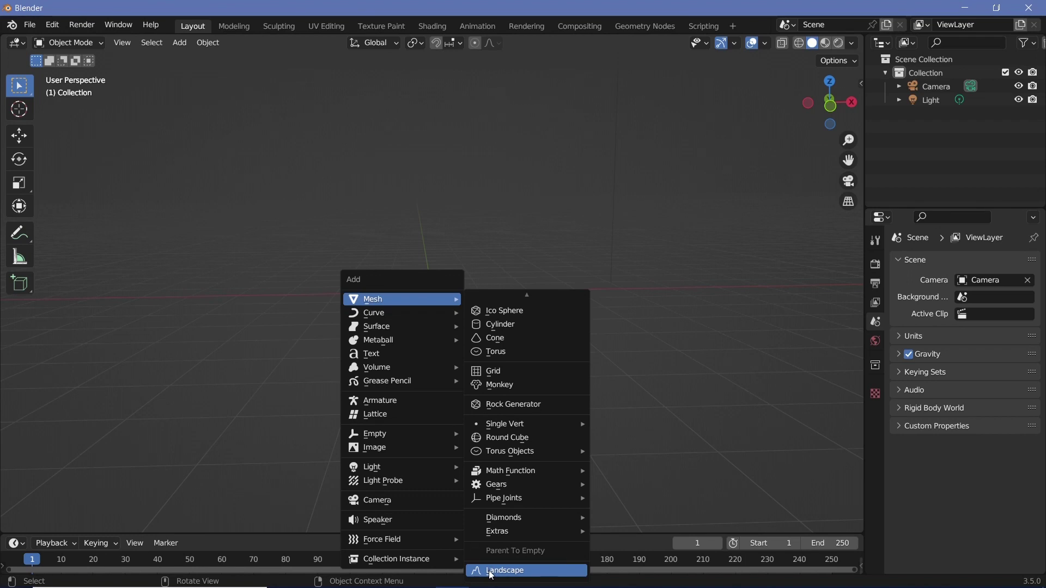
click(492, 572)
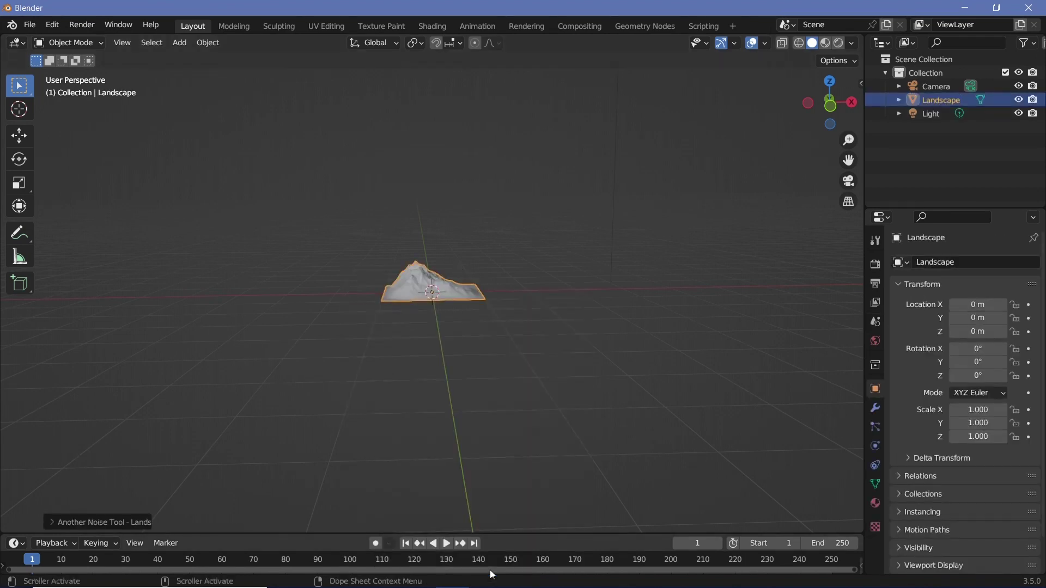
Apply the rock operator preset to the new landscape mesh.
click(56, 522)
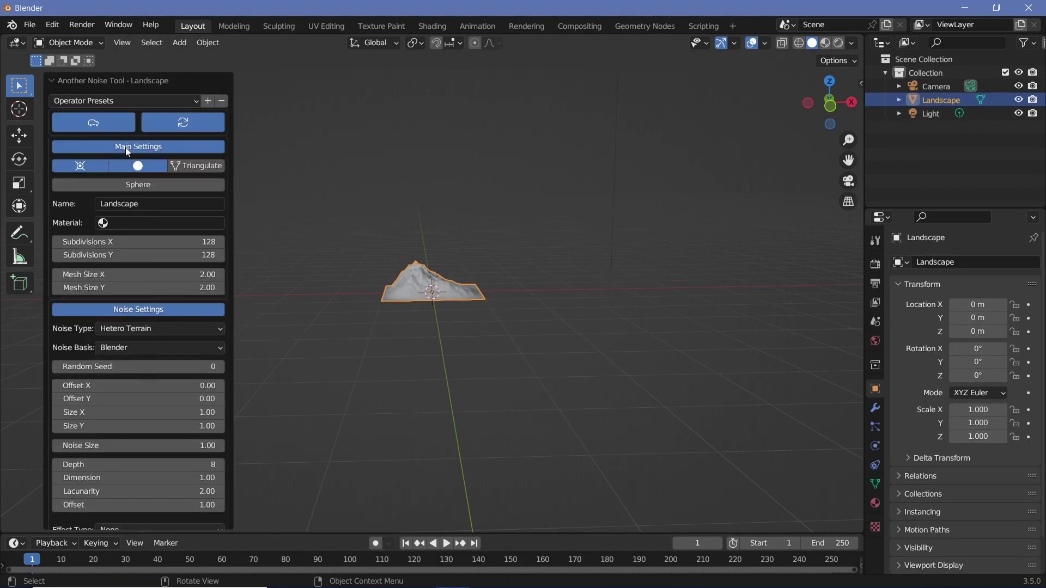
click(128, 103)
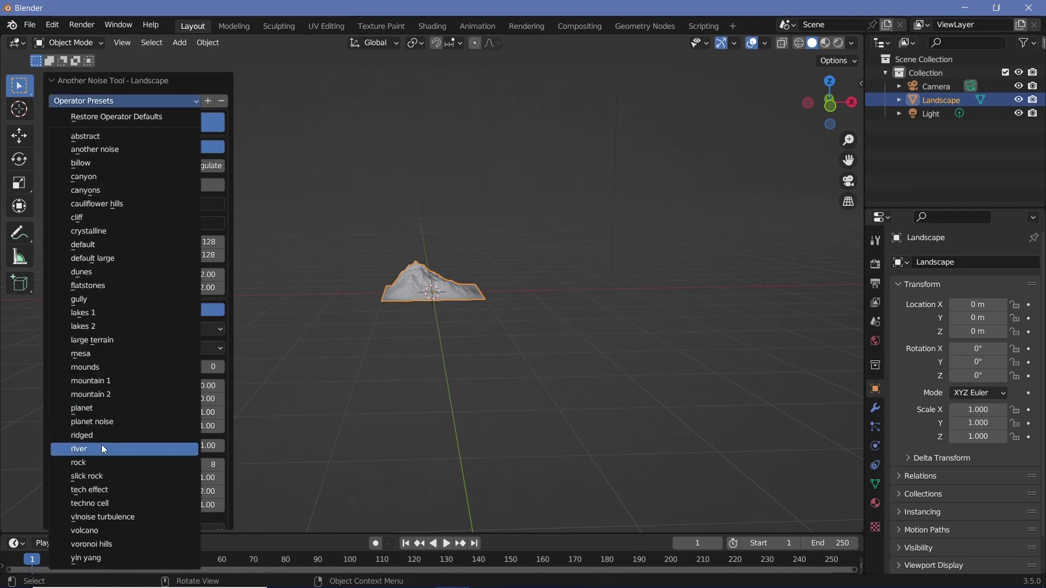
click(80, 463)
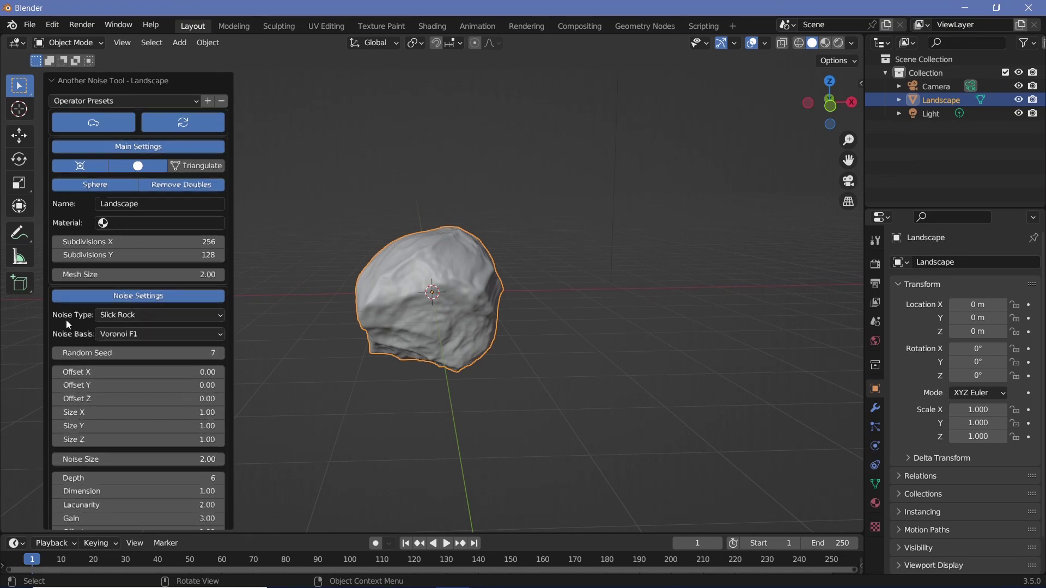
Review the landscape rock's noise and displace settings and set its Distortion to 0.67.
scroll(76, 333, down, 4)
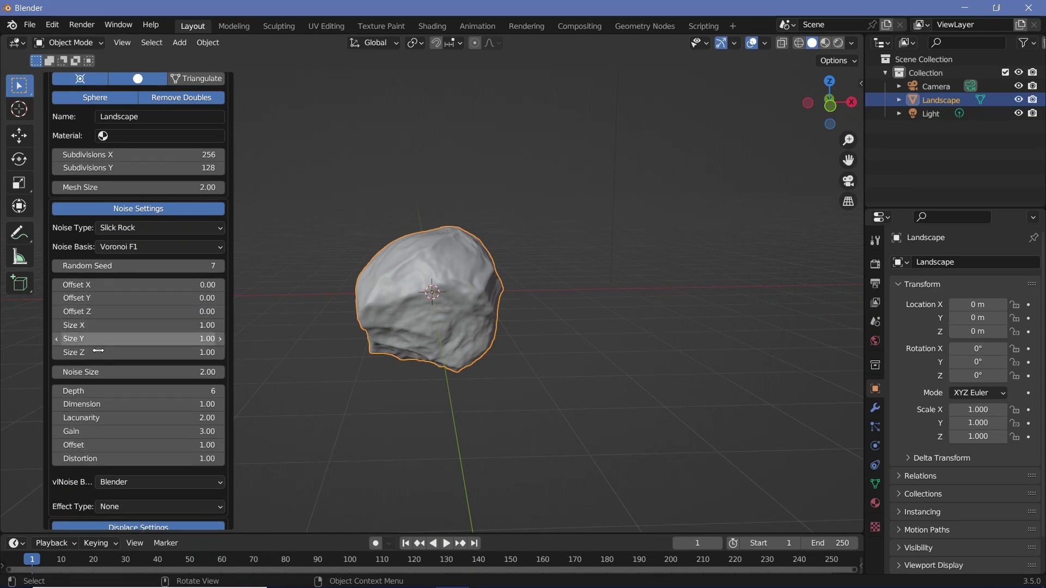
scroll(61, 409, down, 5)
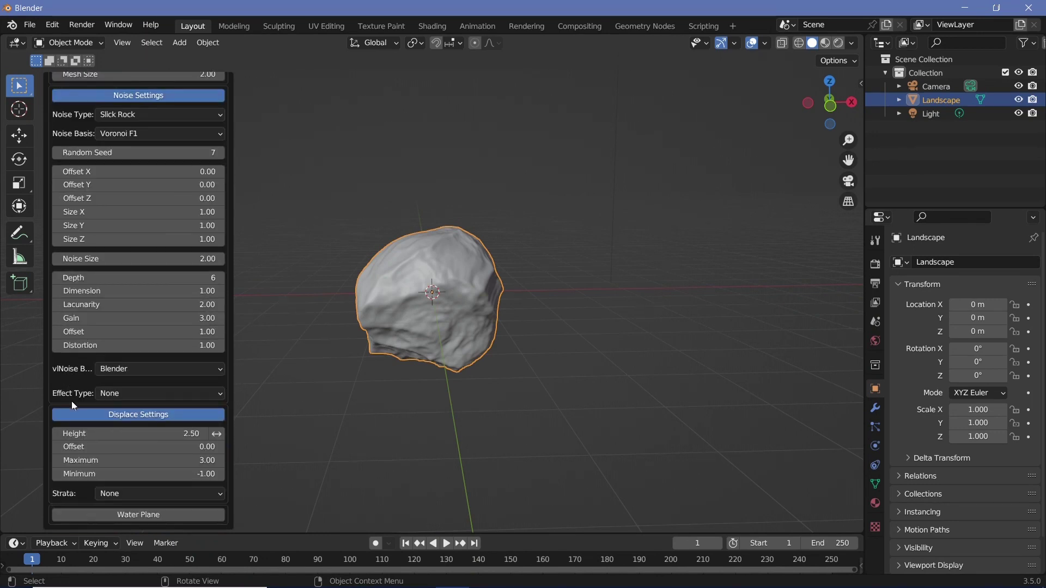
scroll(70, 403, up, 2)
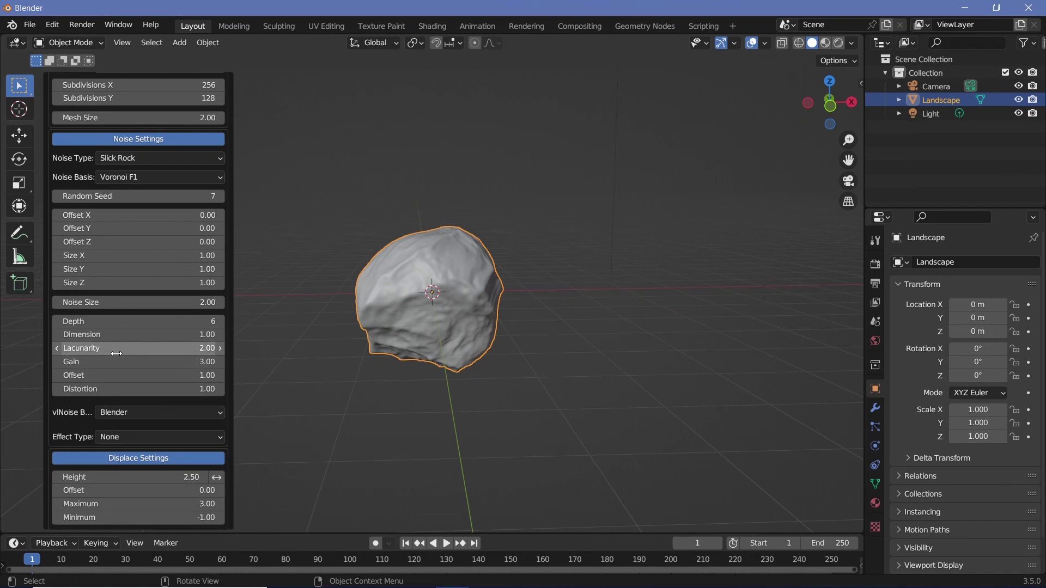
drag(129, 389, 406, 269)
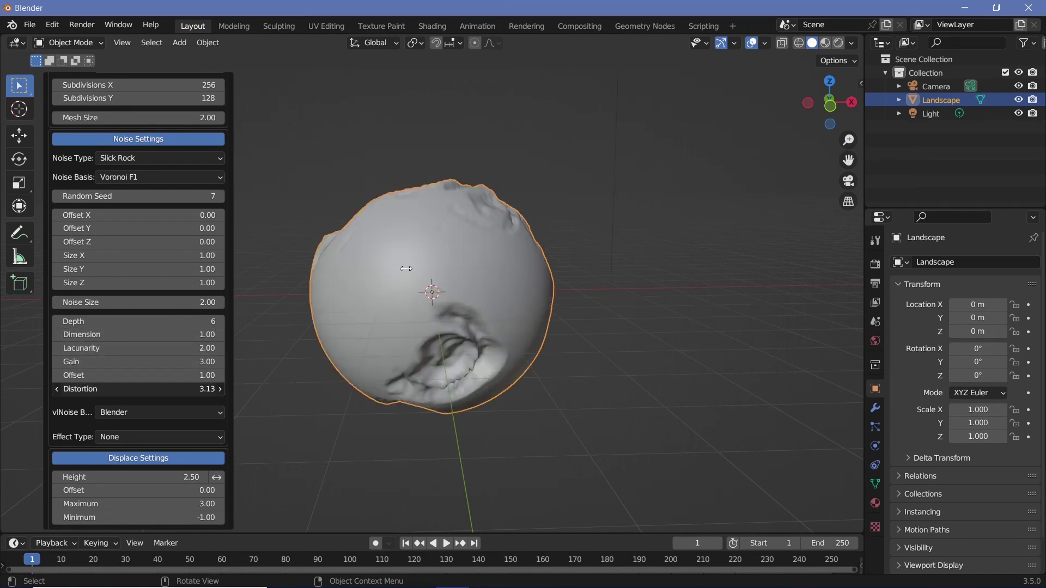
drag(619, 278, 362, 312)
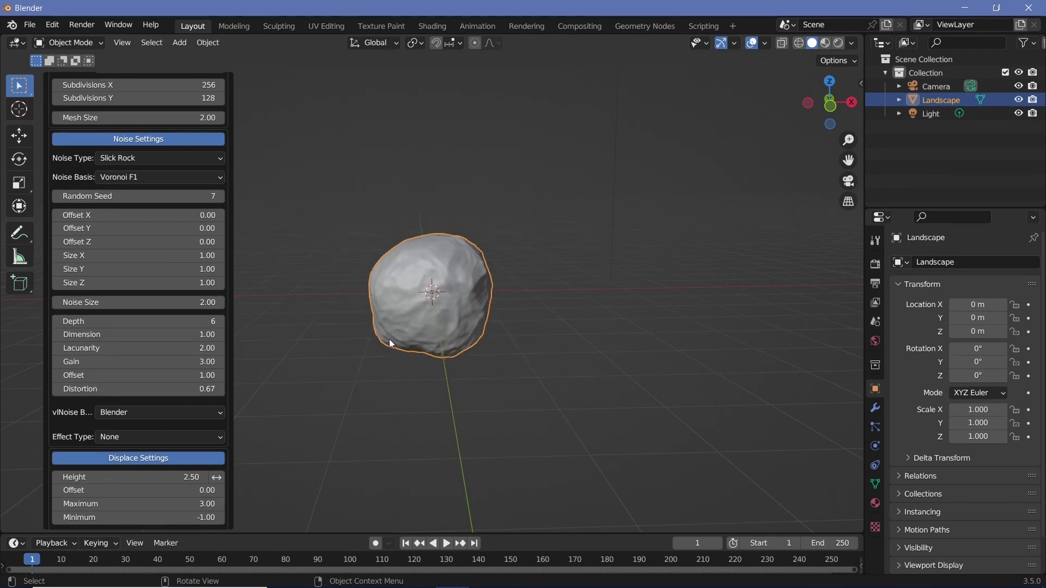
Delete the landscape rock from the scene.
scroll(404, 293, down, 4)
middle_drag(404, 293, 423, 316)
key(x)
click(422, 314)
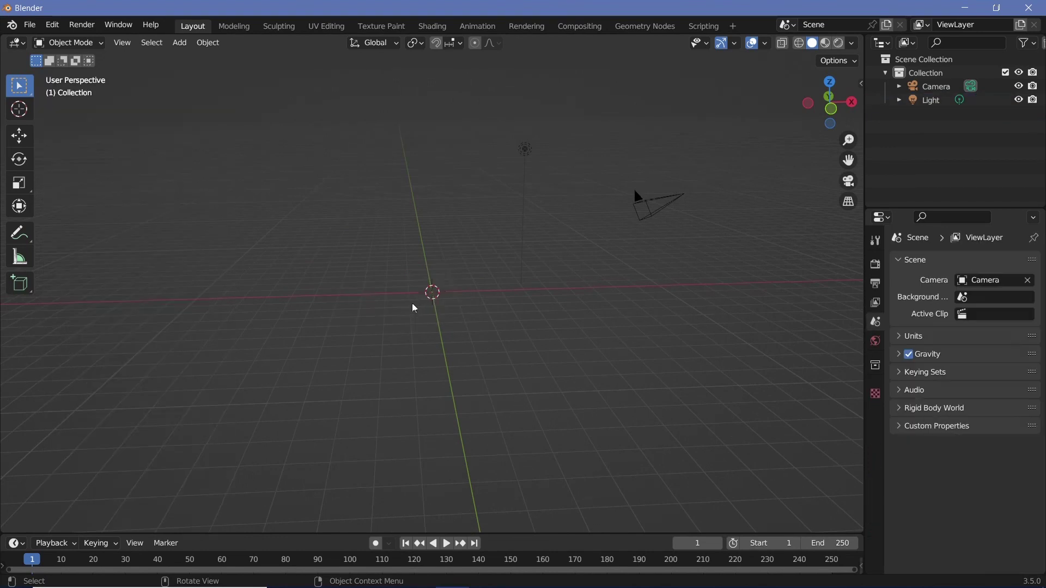
Add an ico sphere mesh at the world origin.
mouse_move(428, 316)
middle_down()
mouse_move(416, 309)
mouse_move(430, 304)
middle_up()
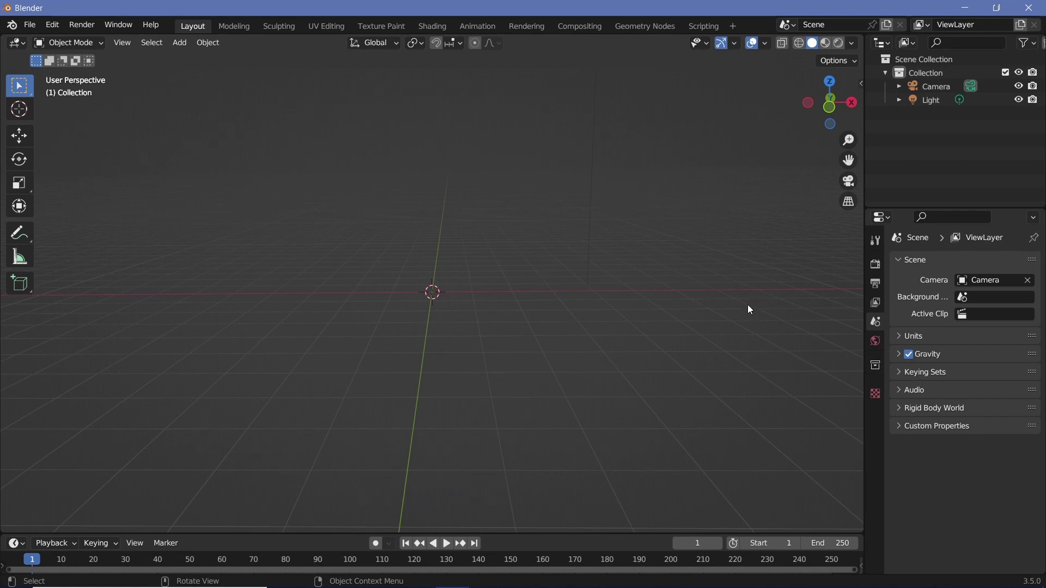
middle_drag(430, 304, 426, 303)
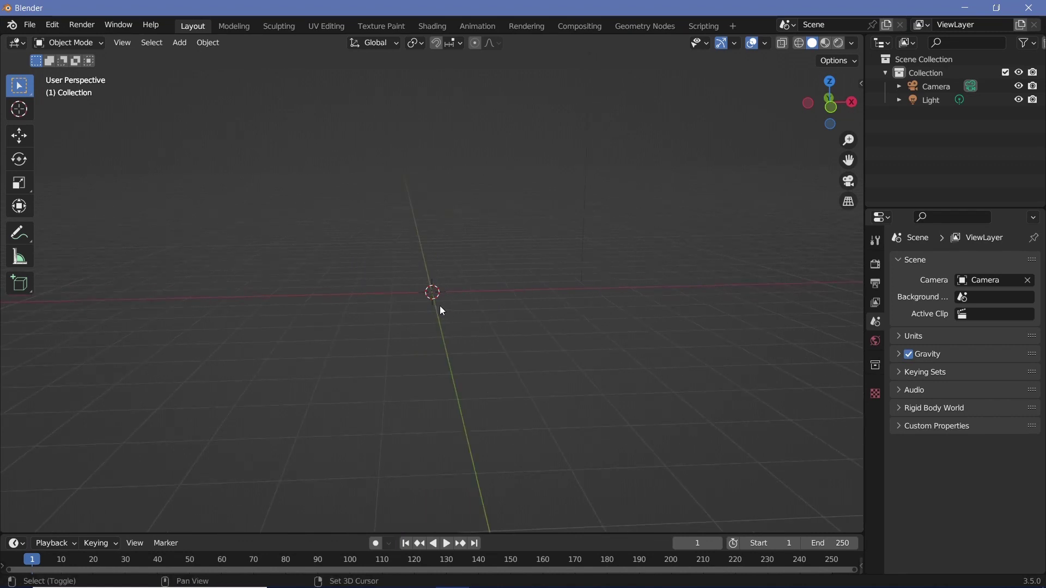
key(shift+a)
mouse_move(442, 310)
scroll(507, 56, up, 3)
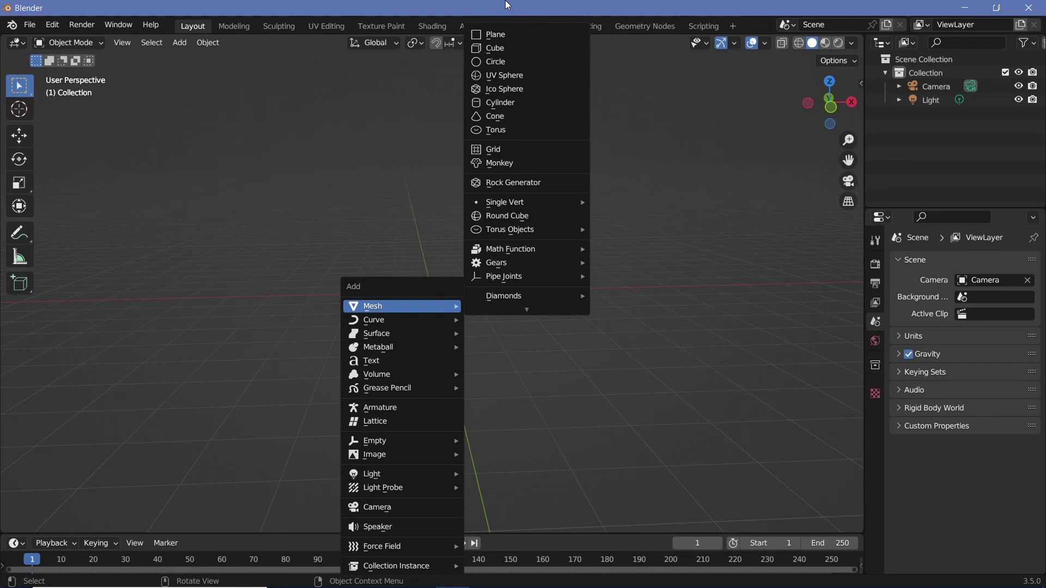
click(483, 90)
click(118, 370)
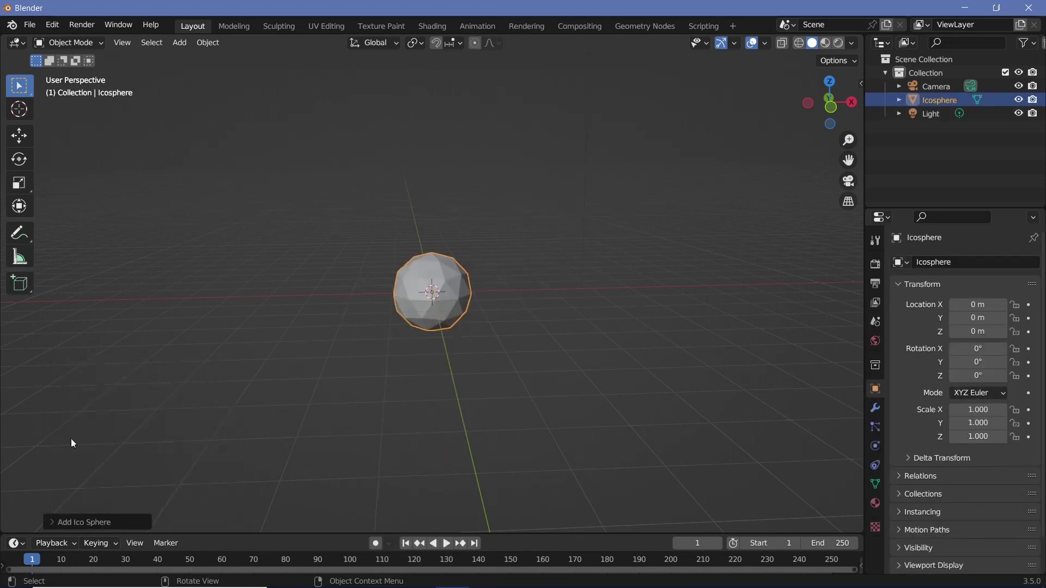
Set the new ico sphere's subdivisions to 5.
click(58, 523)
click(162, 391)
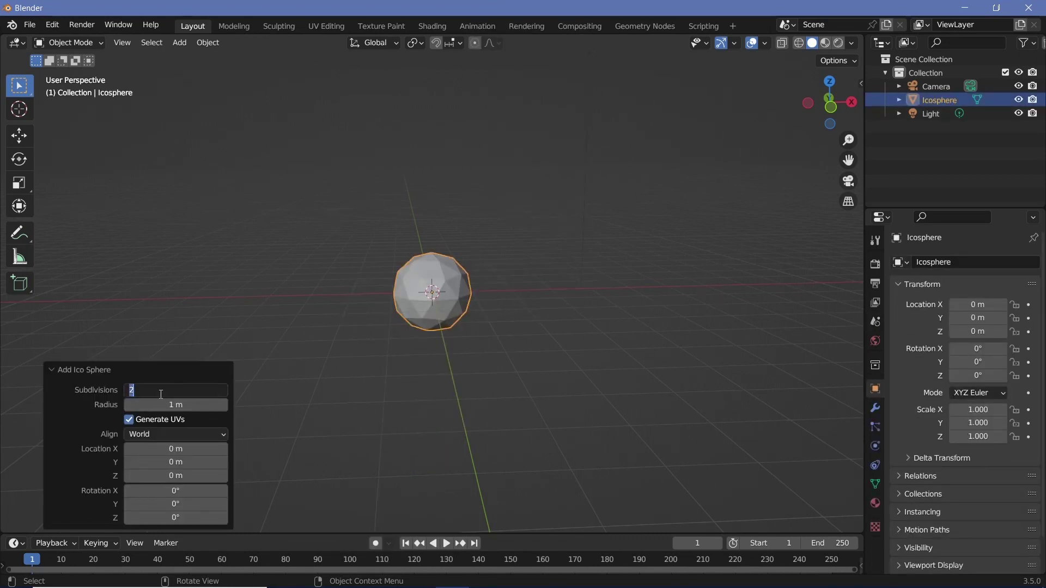
text(5)
key(Return)
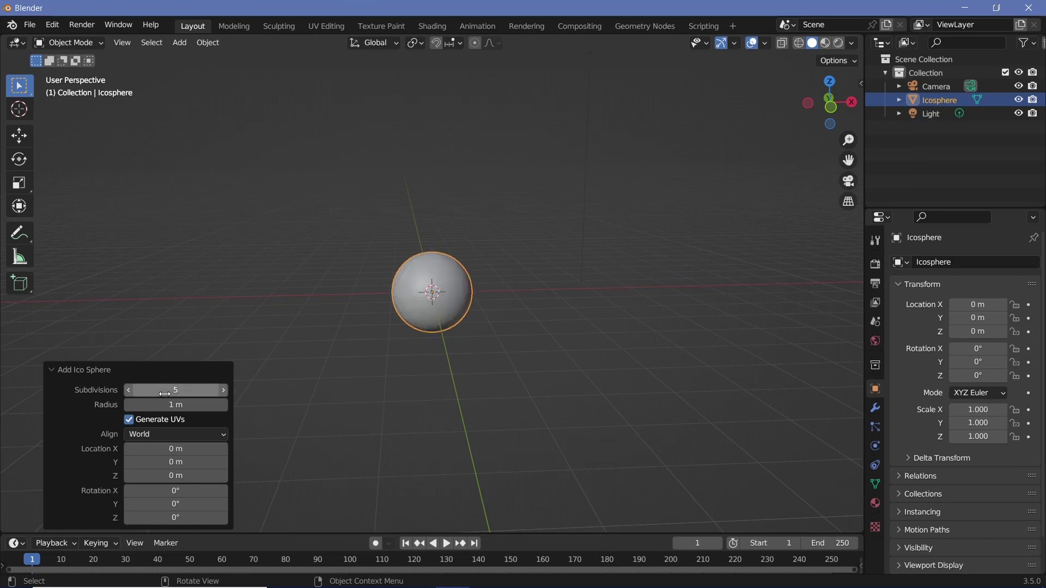
click(70, 368)
scroll(479, 312, up, 5)
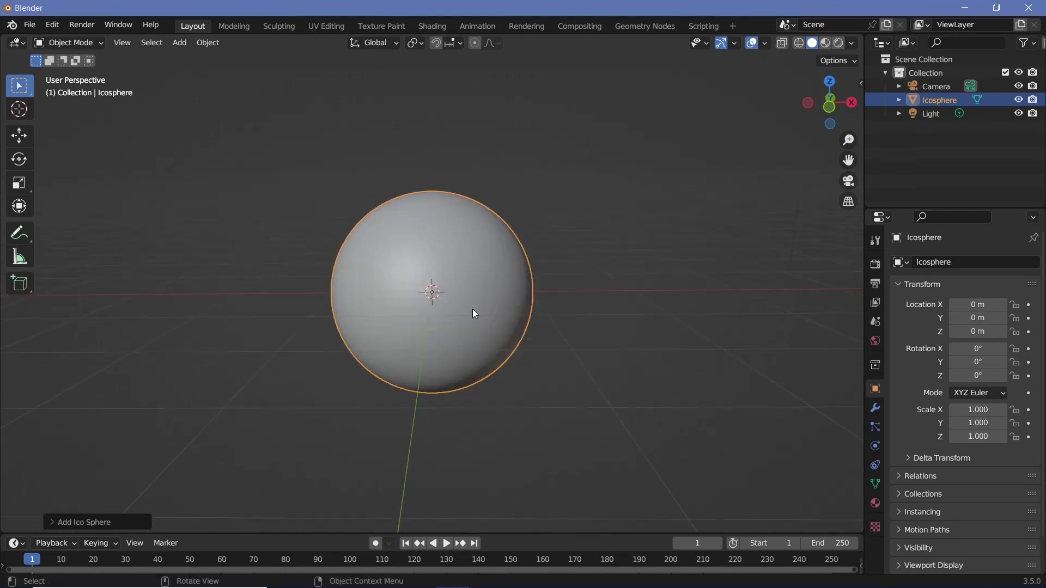
scroll(472, 308, down, 2)
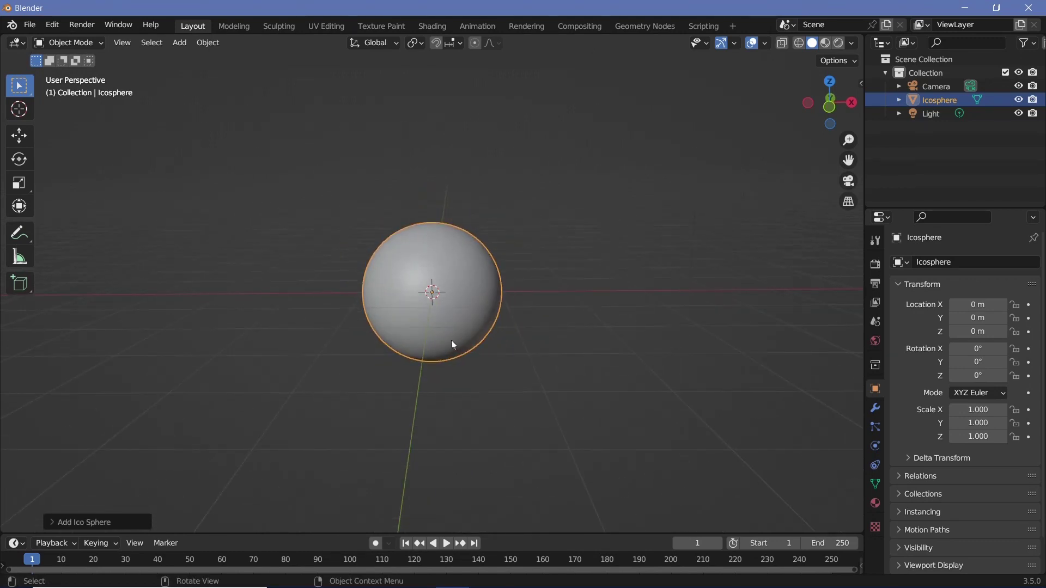
Add a Displace modifier to the ico sphere and give it a new texture.
click(877, 410)
click(951, 262)
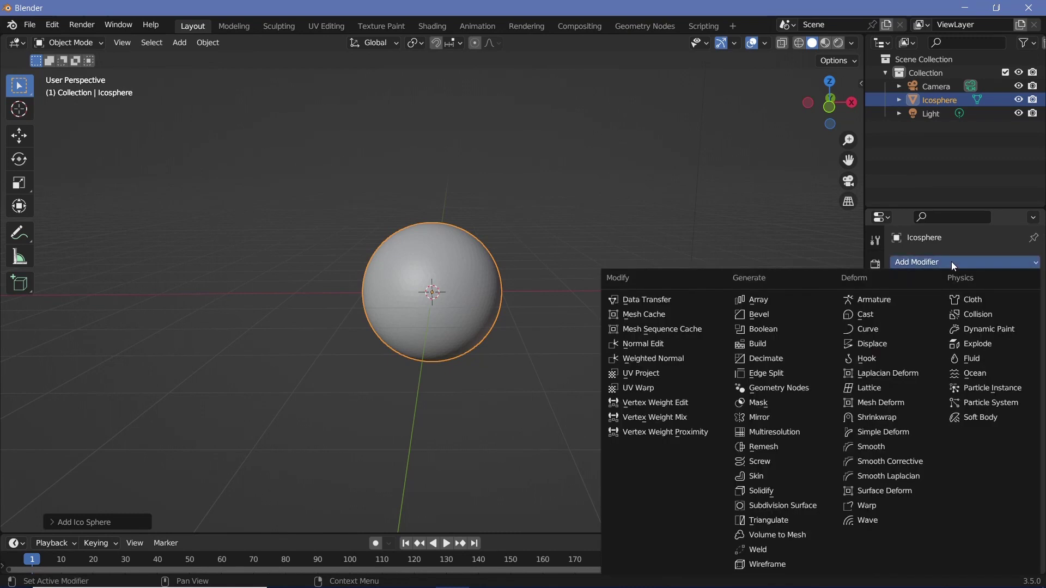
click(877, 345)
click(943, 303)
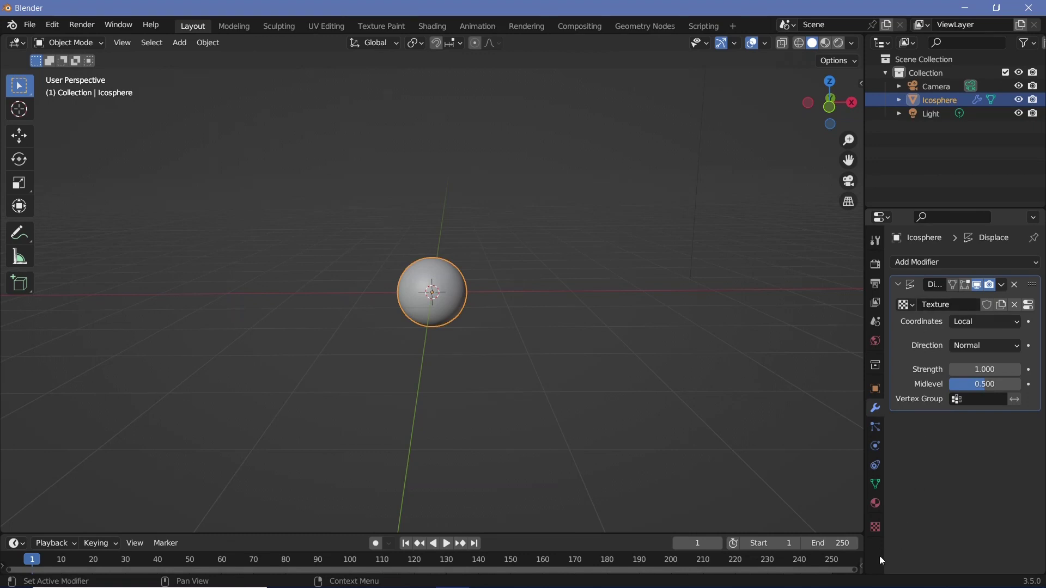
Change the Displace modifier's texture type to Voronoi.
click(875, 528)
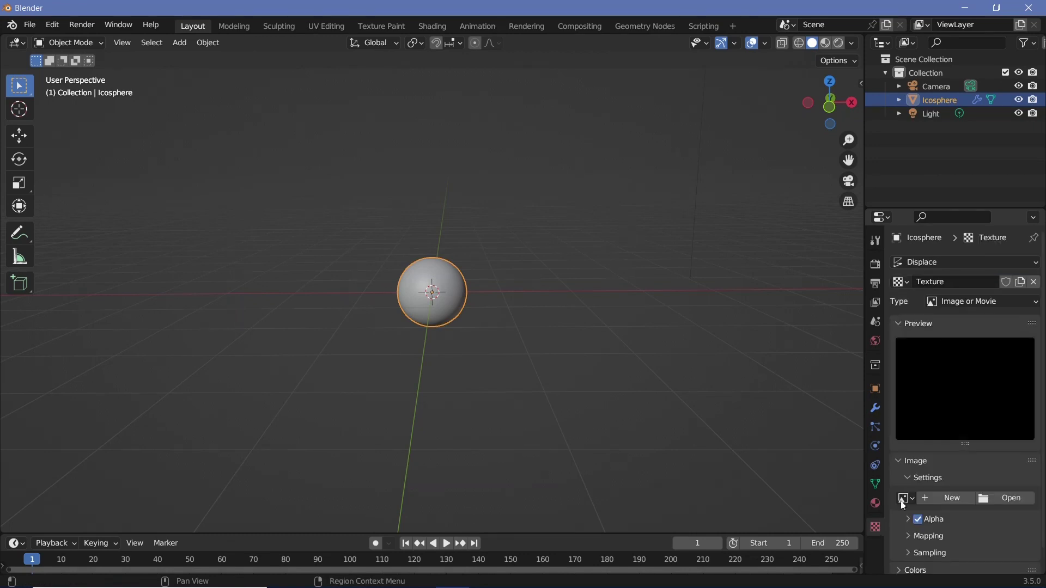
click(933, 305)
click(963, 462)
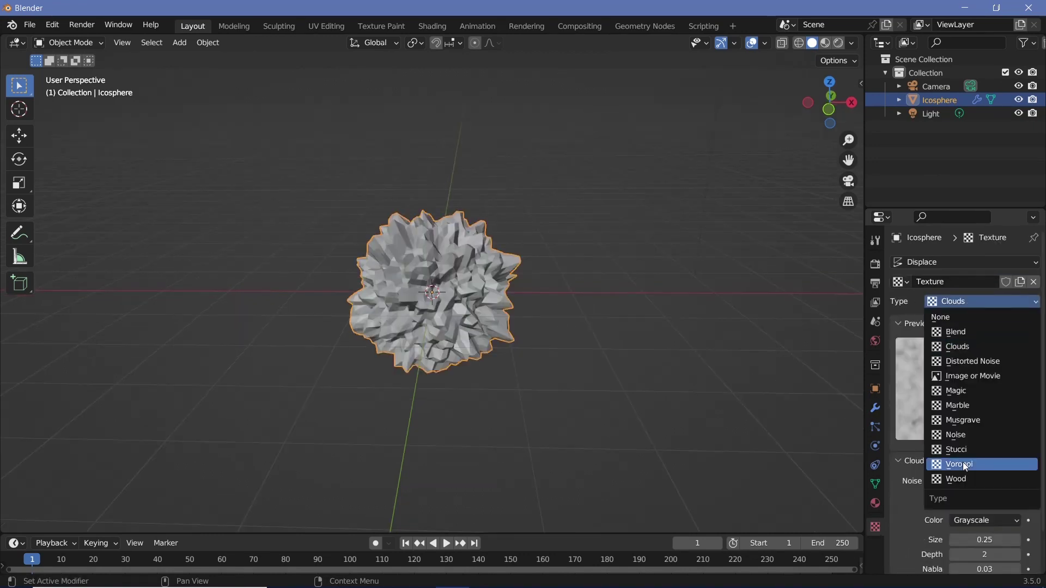
middle_drag(579, 325, 503, 249)
middle_drag(434, 293, 490, 305)
Set the Voronoi texture's size to 1.00.
scroll(914, 495, down, 5)
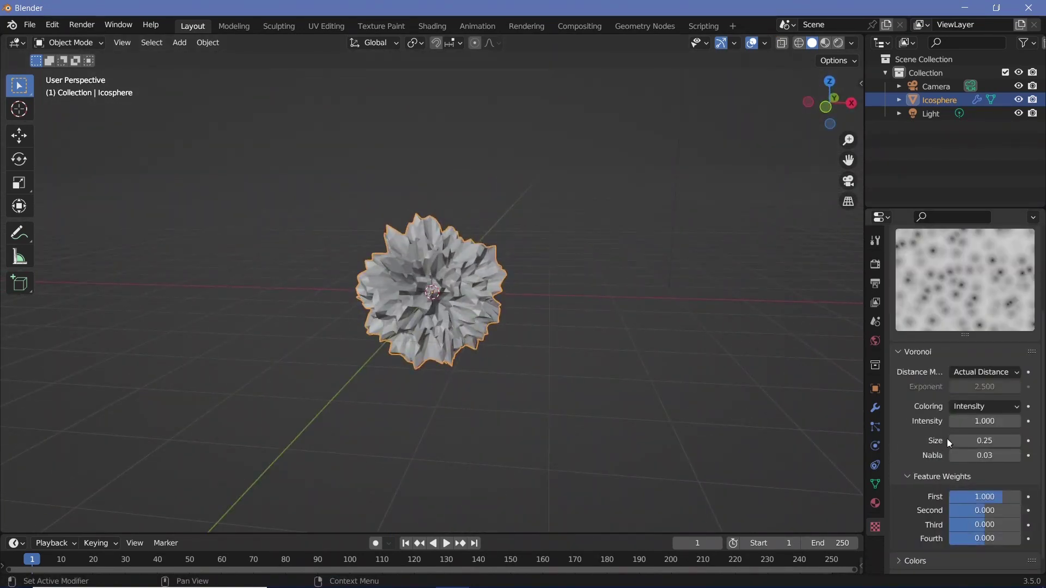
drag(958, 441, 983, 441)
middle_drag(406, 249, 397, 321)
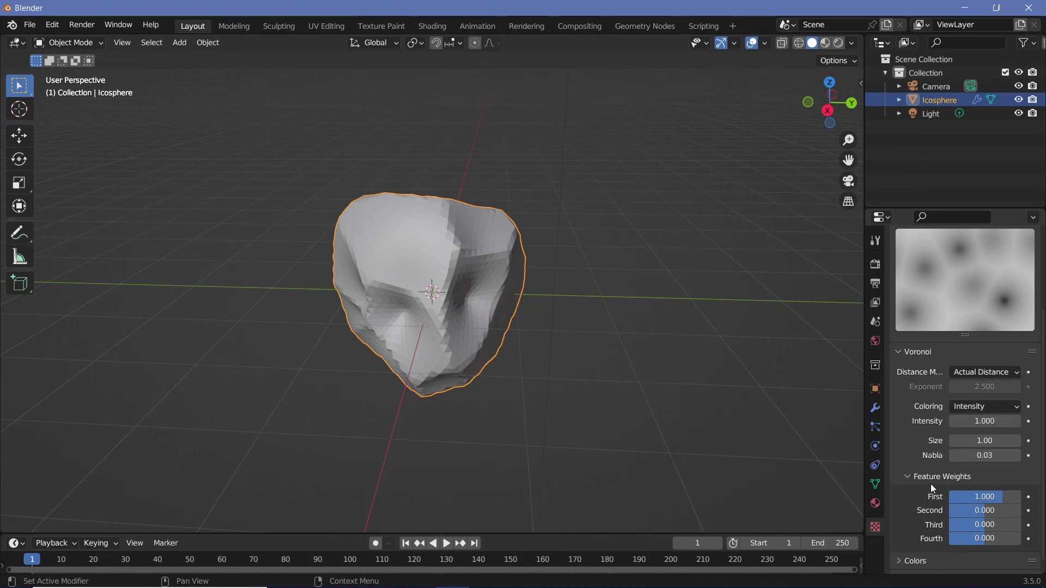
Set the Voronoi texture's second feature weight to 0.478 and inspect the rock from different angles.
scroll(931, 483, down, 1)
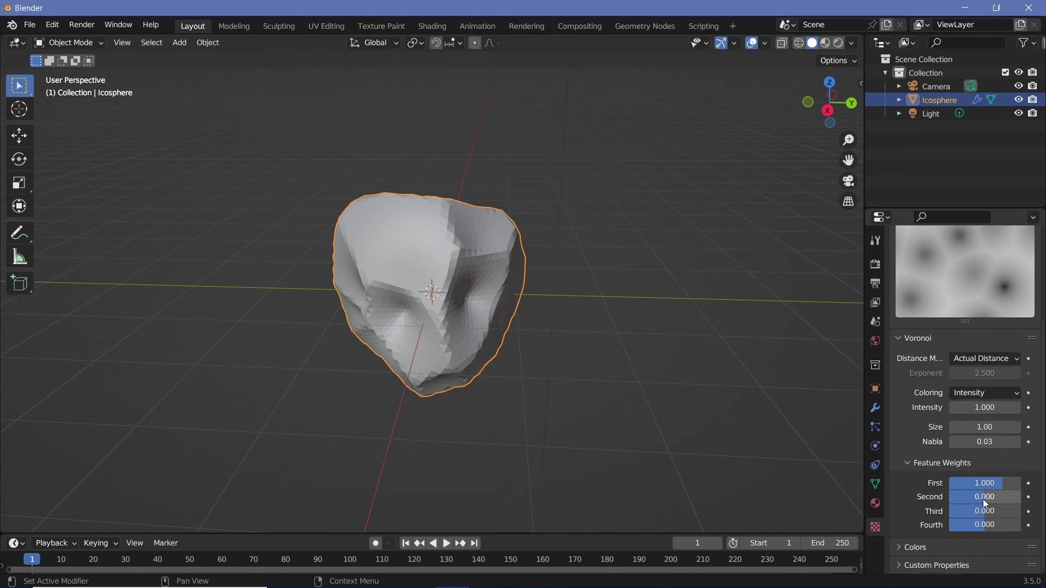
mouse_move(987, 497)
mouse_down()
mouse_move(1008, 496)
mouse_move(990, 496)
mouse_up()
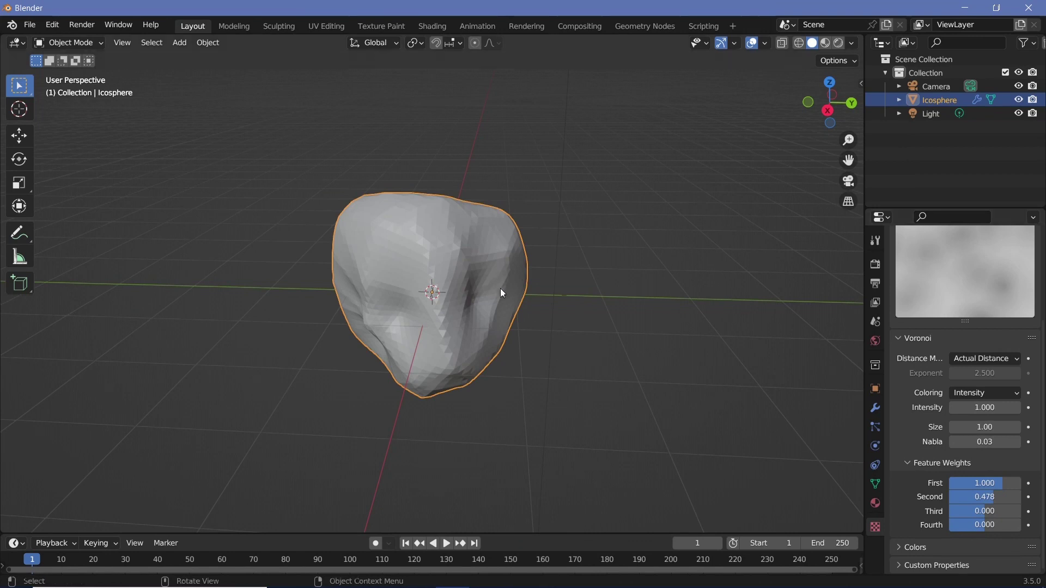
middle_drag(427, 308, 327, 308)
middle_drag(392, 298, 437, 276)
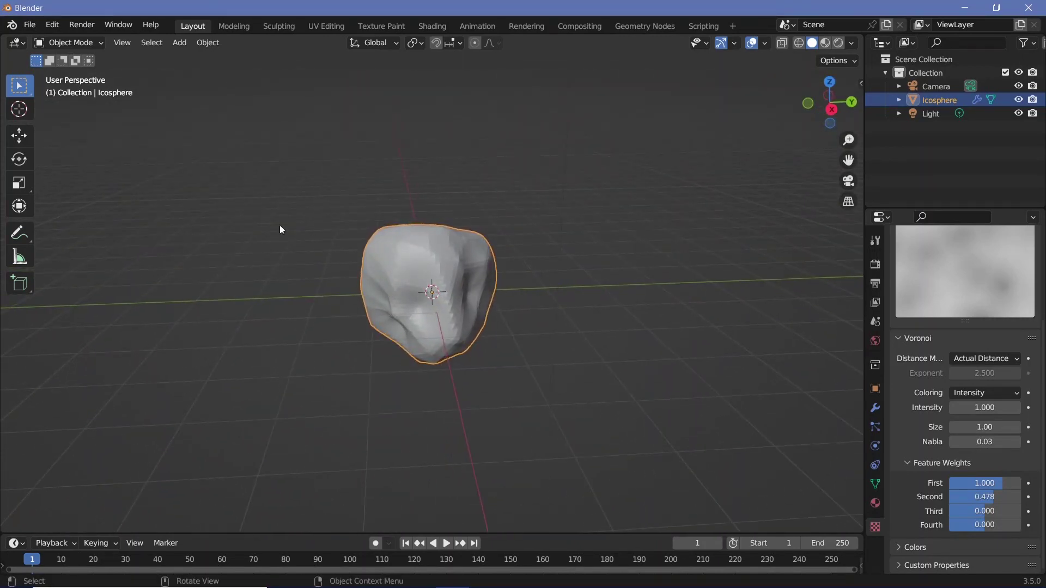
middle_drag(460, 310, 446, 307)
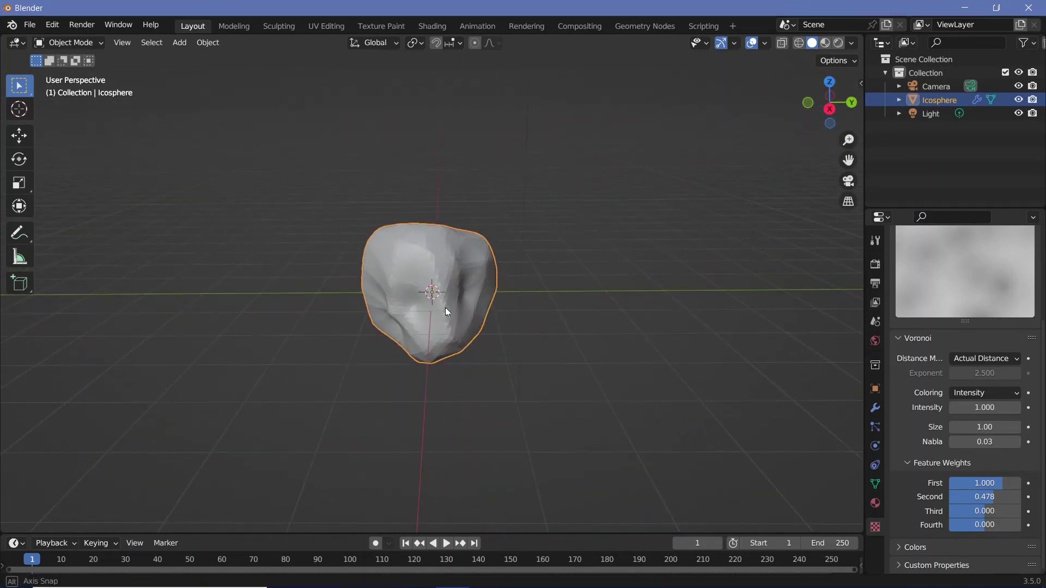
Set the Displace modifier's texture coordinates to Object.
click(876, 408)
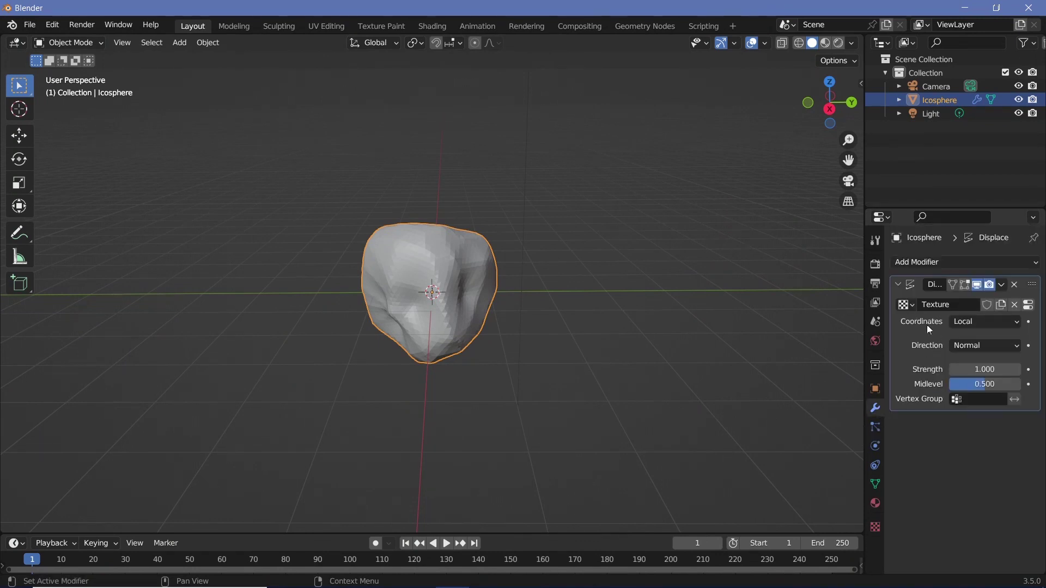
click(978, 326)
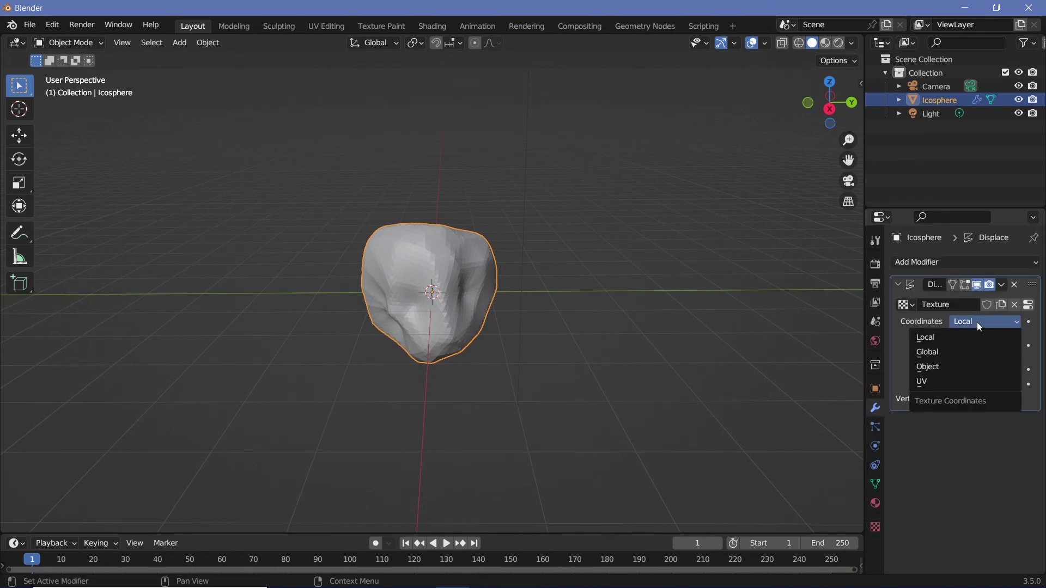
click(939, 367)
Add a plain axes empty and move it about 4.28 m along the Y axis, away from the rock.
key(shift+a)
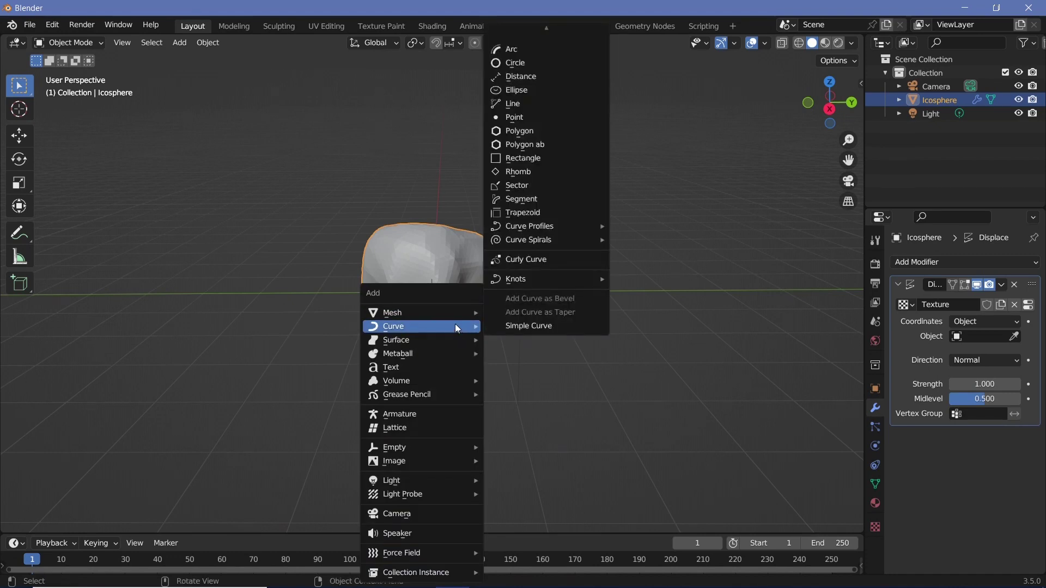
mouse_move(436, 446)
click(509, 448)
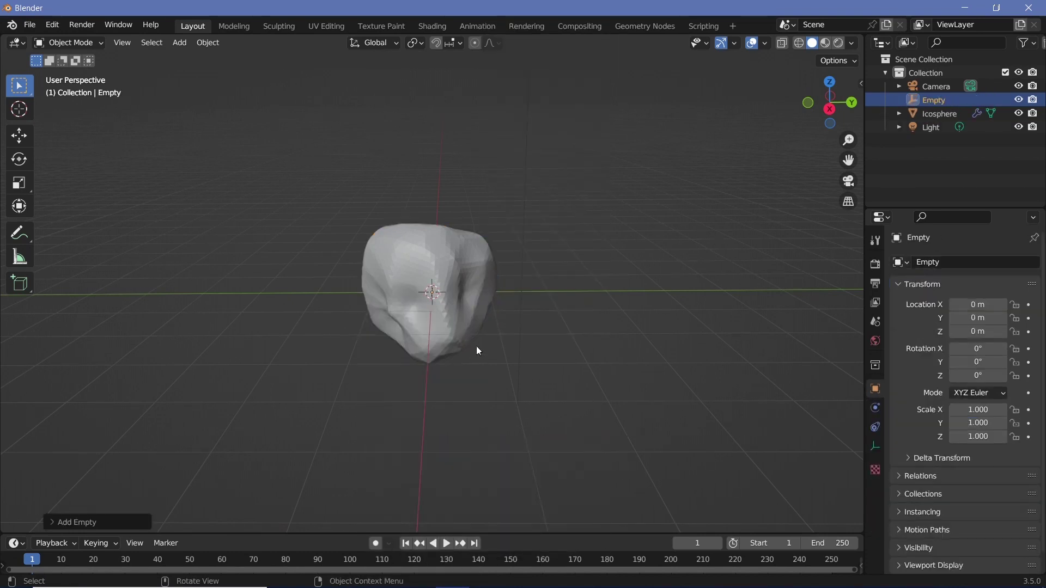
key(g)
key(y)
click(676, 267)
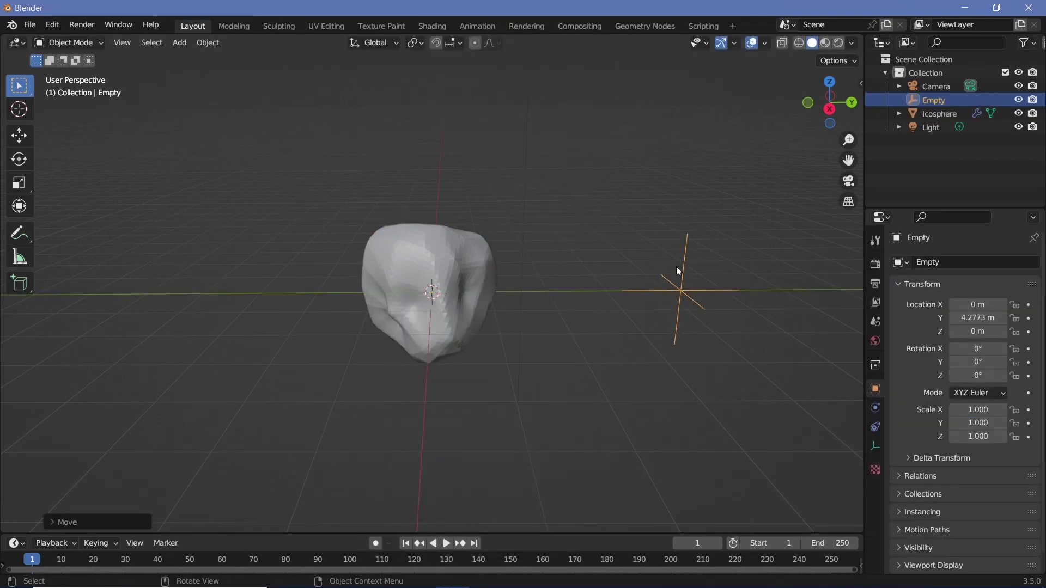
Assign the empty as the coordinate object of the rock's Displace modifier.
click(406, 275)
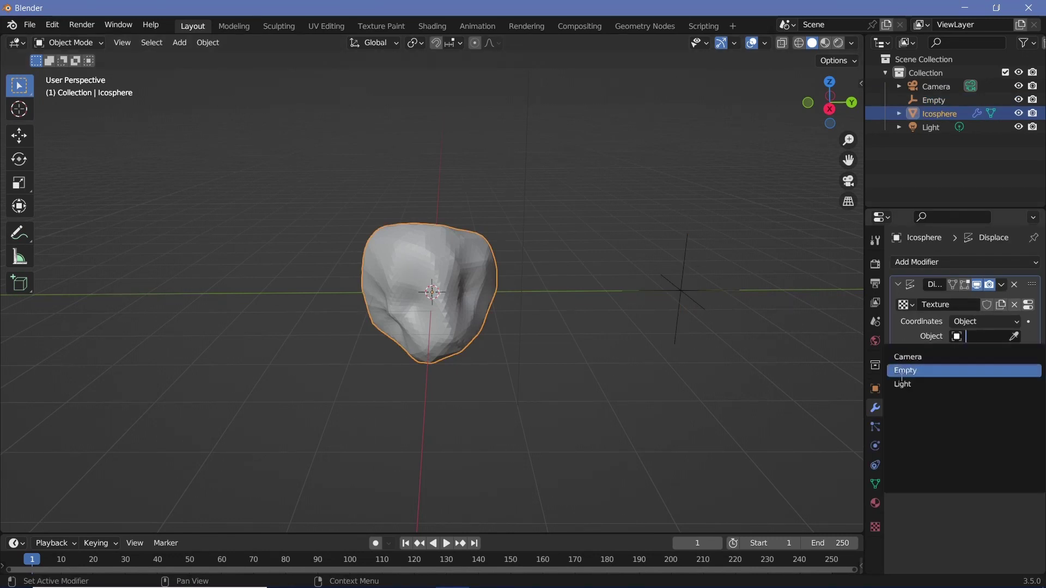
click(981, 371)
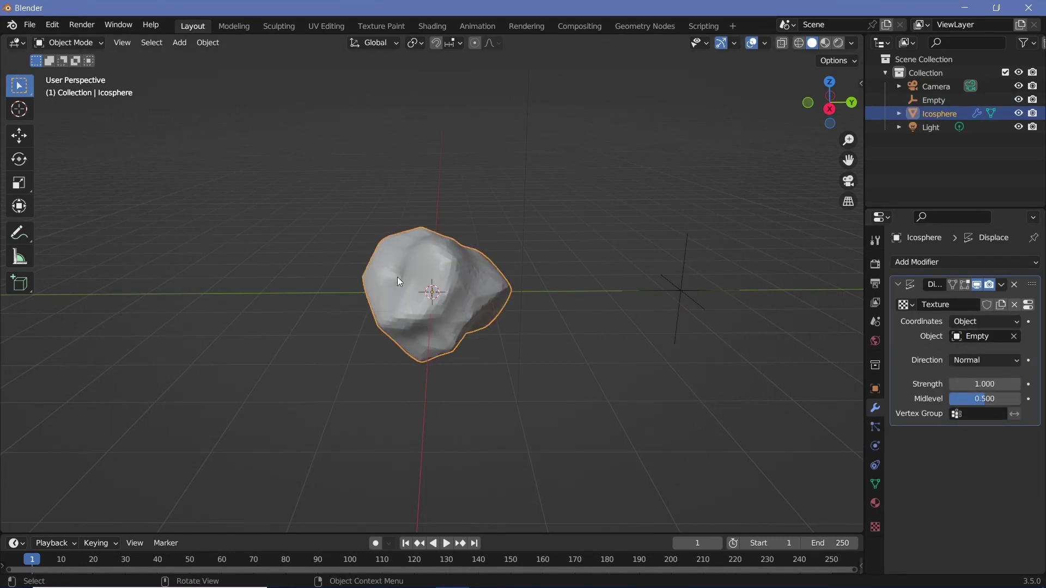
Make a linked duplicate of the rock and place it above the original, offset toward positive Y.
key(shift+d)
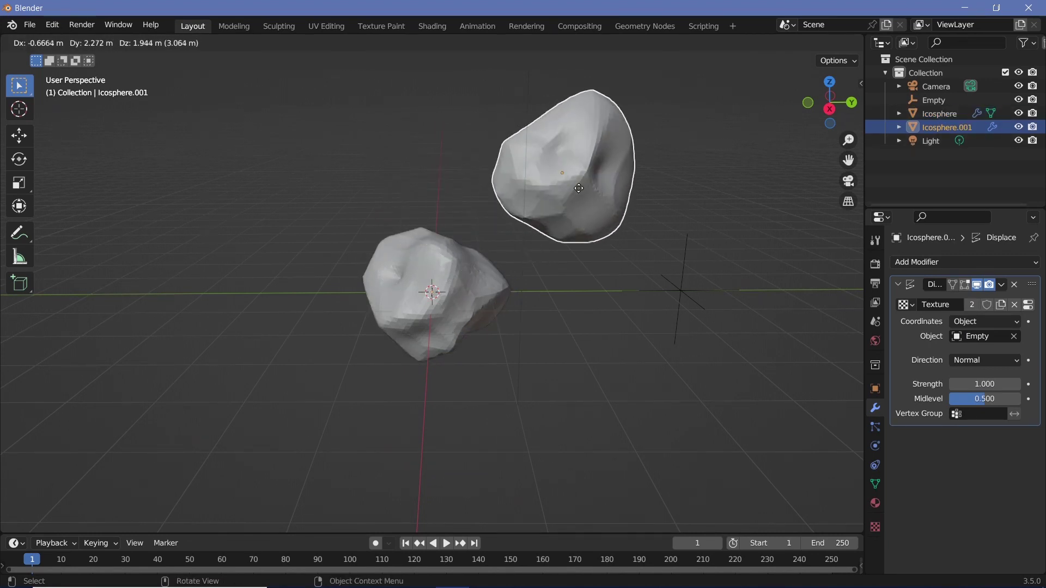
click(551, 156)
middle_drag(607, 136, 542, 161)
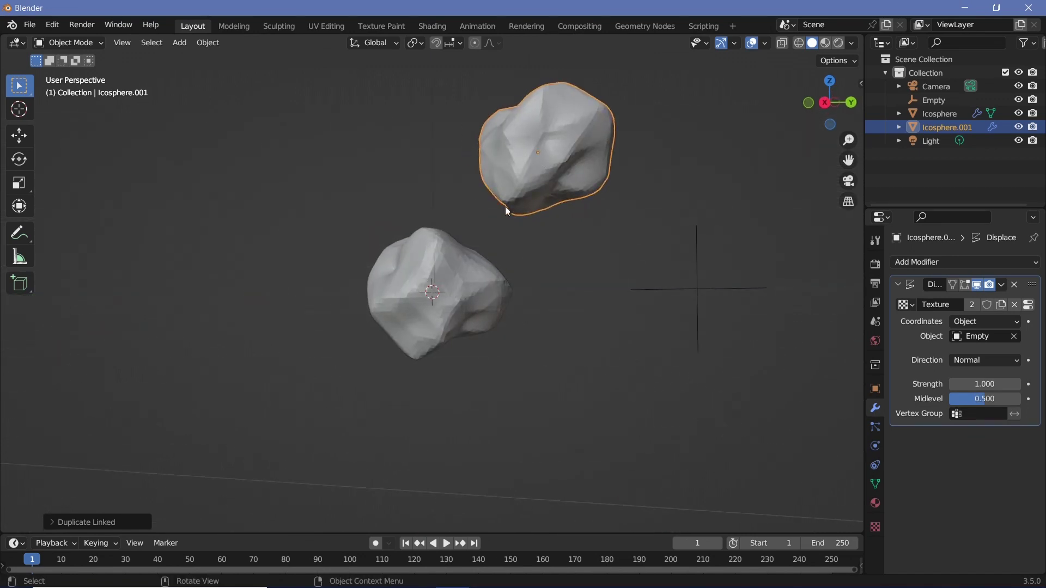
mouse_move(505, 206)
middle_down()
mouse_move(556, 238)
mouse_move(432, 236)
mouse_move(506, 205)
middle_up()
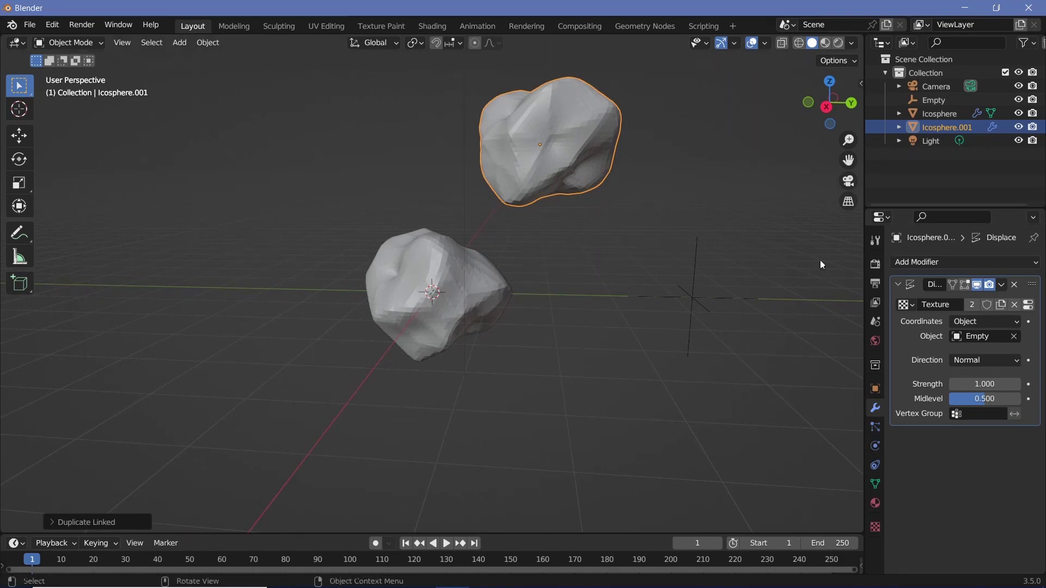
Add a second Displace modifier with a new texture to the duplicated rock.
click(907, 264)
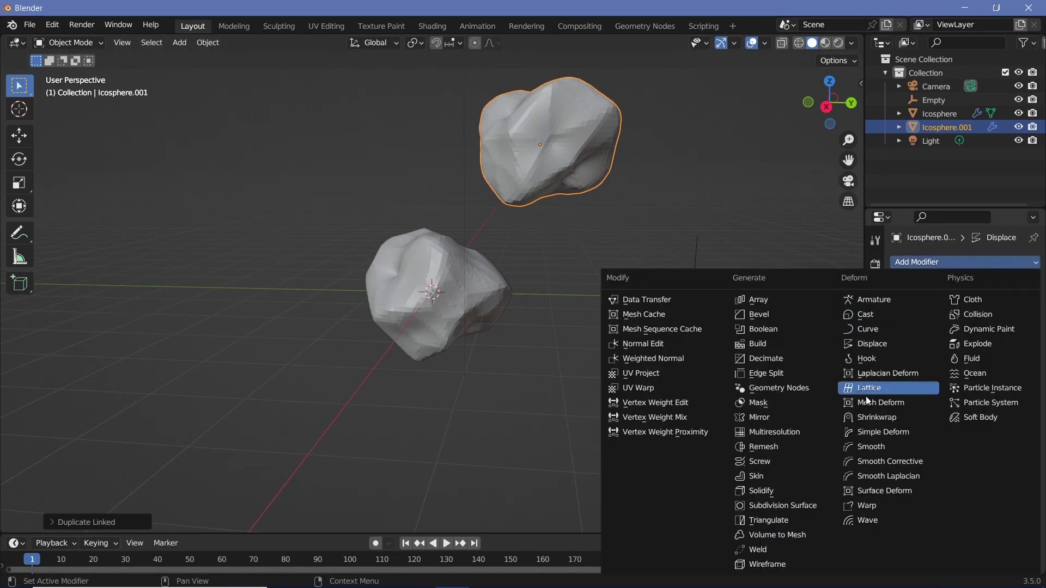
click(887, 340)
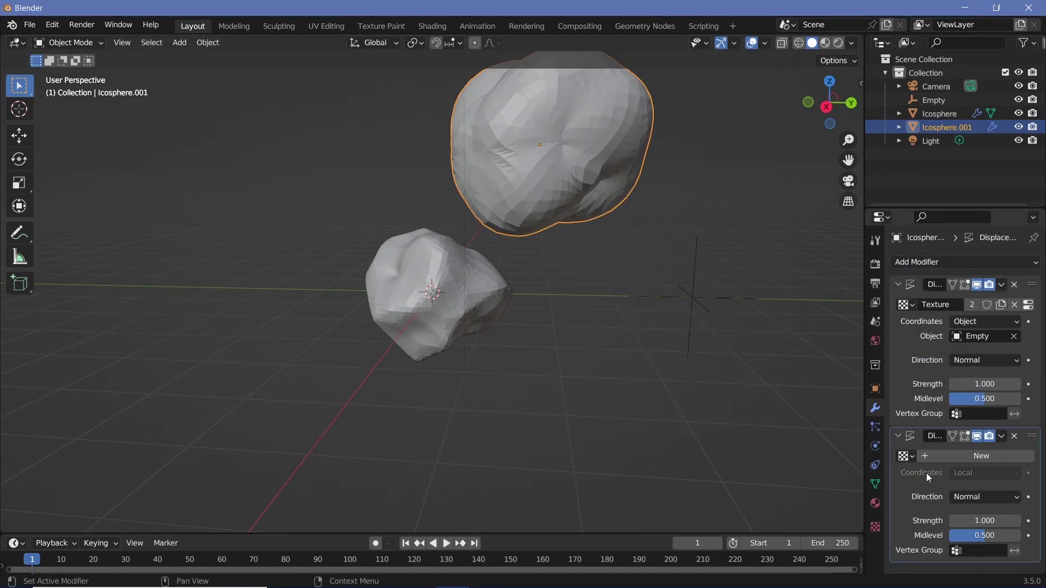
click(956, 455)
Set the second Displace modifier's texture, Texture.001, to Clouds with a size of 0.77.
click(876, 528)
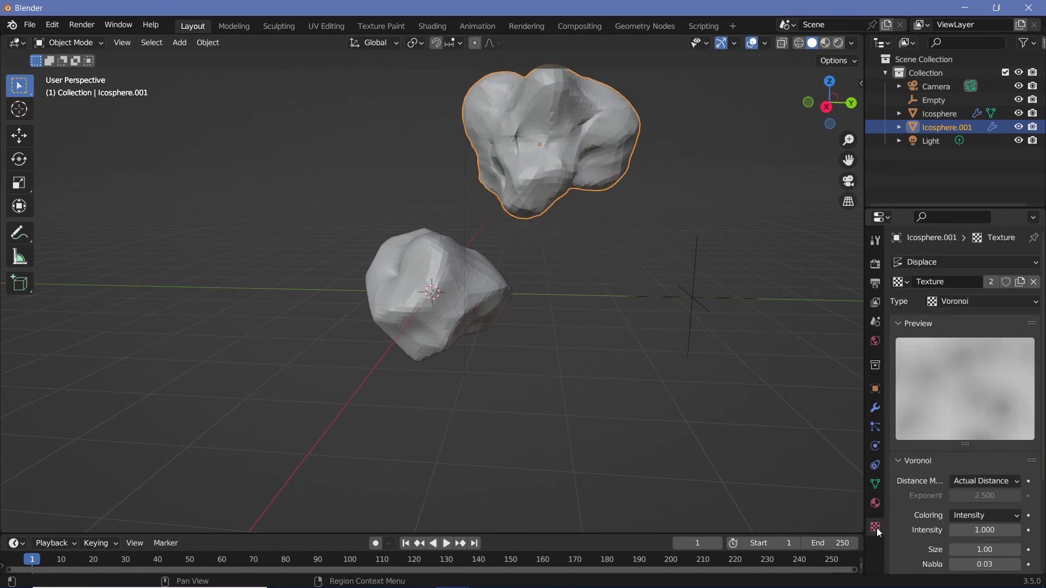
click(935, 264)
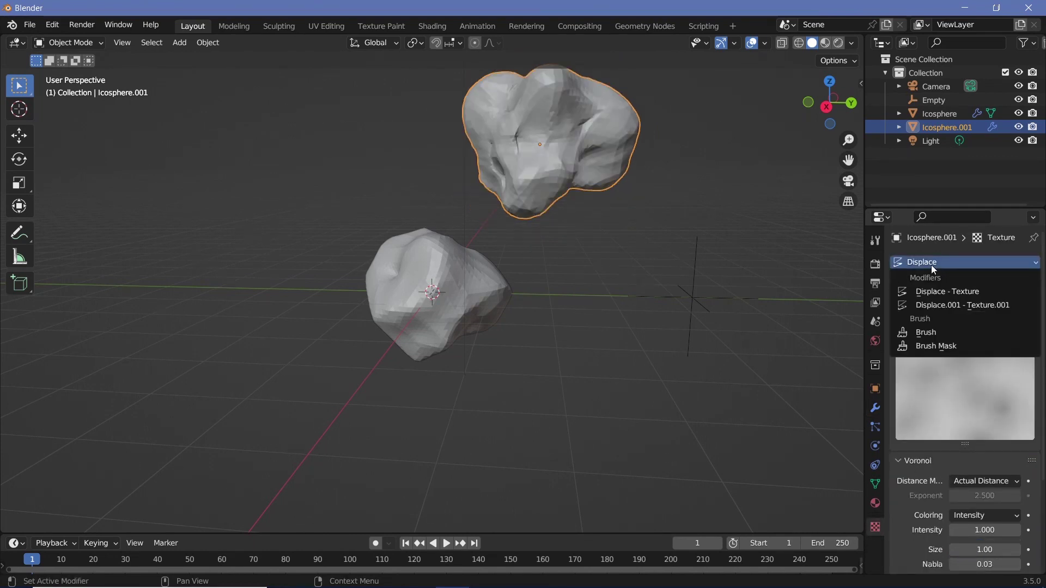
click(949, 305)
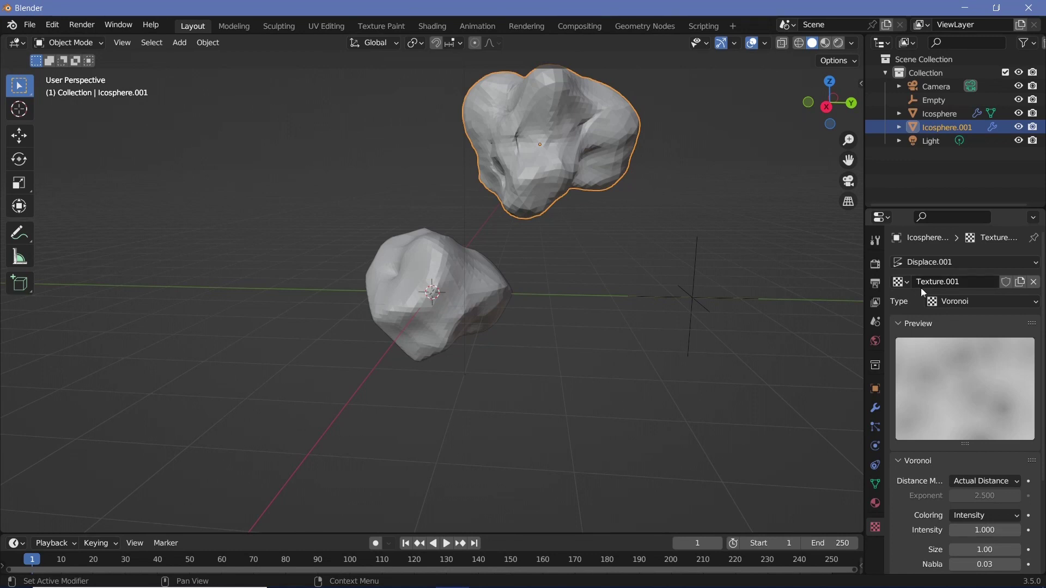
click(949, 304)
click(972, 345)
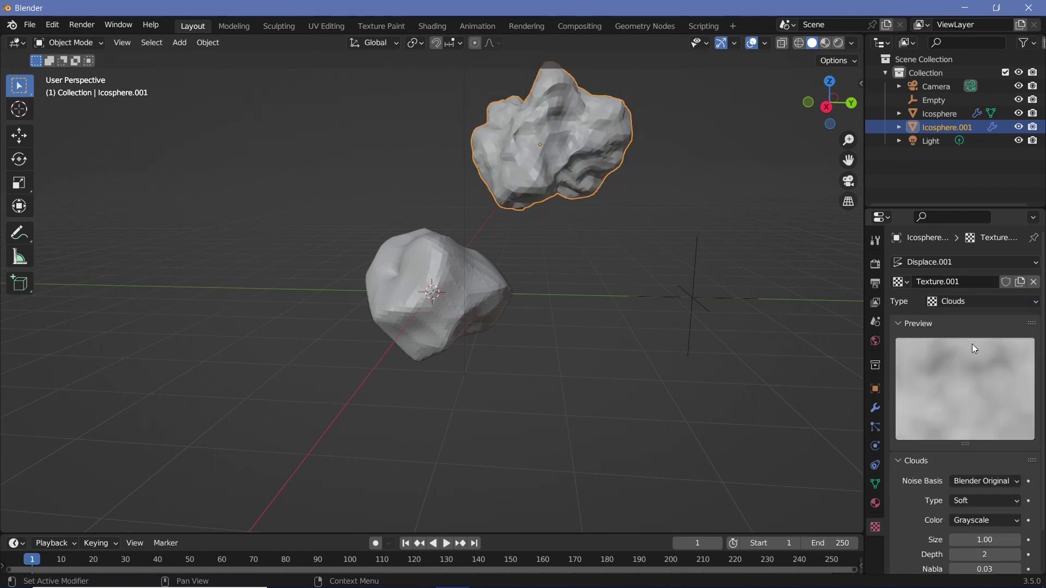
scroll(913, 504, down, 2)
drag(985, 496, 939, 495)
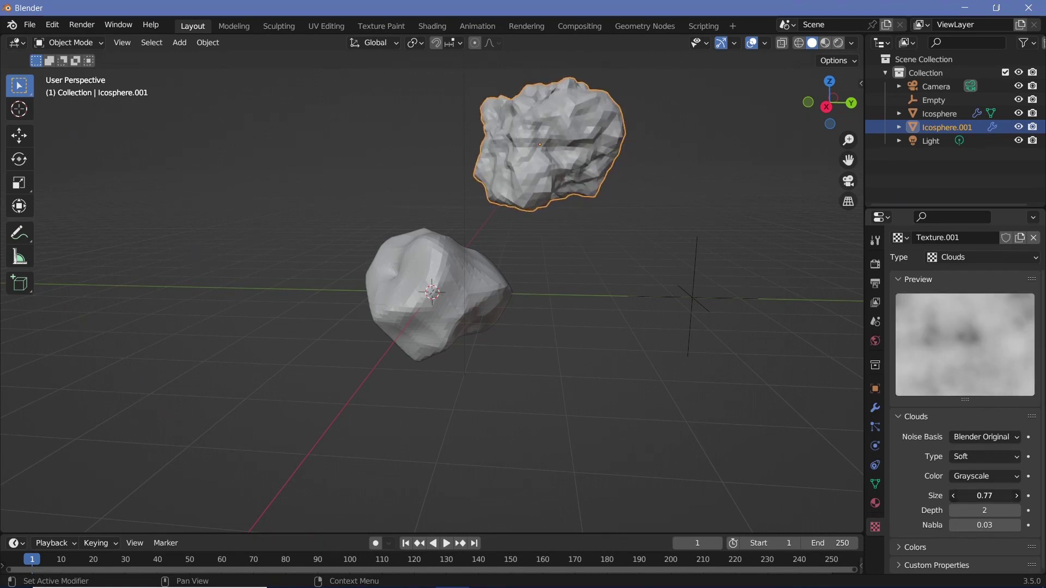
Set the second Displace modifier's strength to 0.600.
click(875, 409)
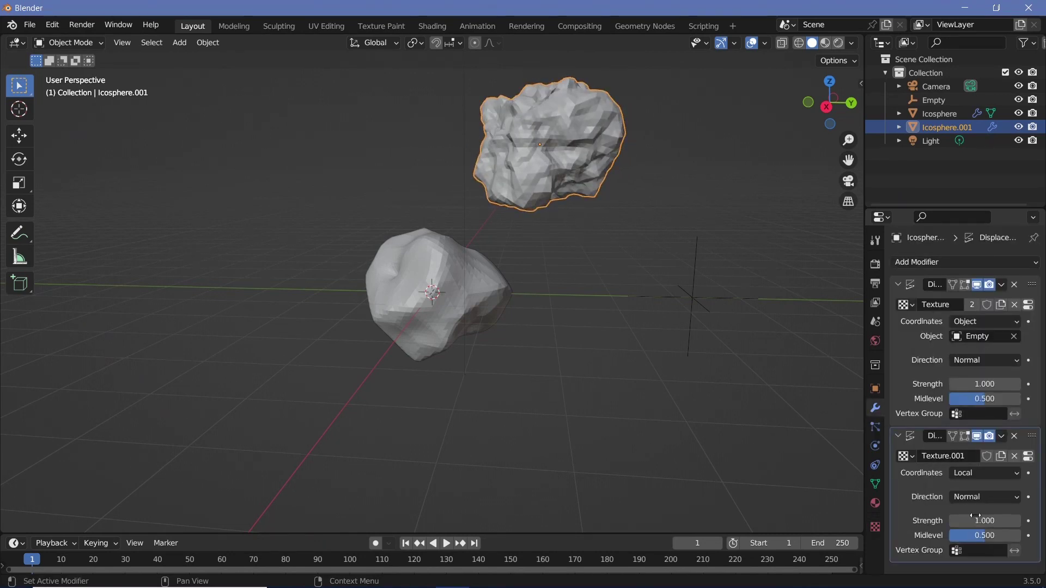
mouse_move(976, 516)
mouse_down()
mouse_move(931, 516)
mouse_move(975, 516)
mouse_up()
mouse_move(600, 203)
middle_down()
mouse_move(514, 169)
mouse_move(518, 214)
mouse_move(603, 190)
mouse_move(588, 180)
mouse_move(605, 196)
middle_up()
Delete the original rock, leaving the duplicate and the empty in the scene.
click(413, 299)
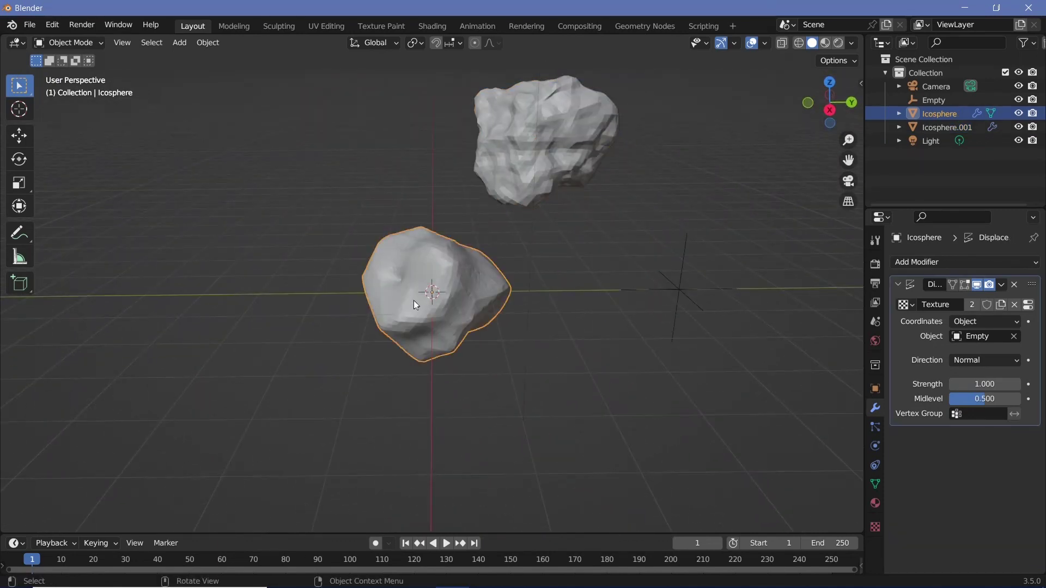
key(x)
click(452, 294)
Clear the location of the duplicated rock to bring it to the world origin.
click(522, 166)
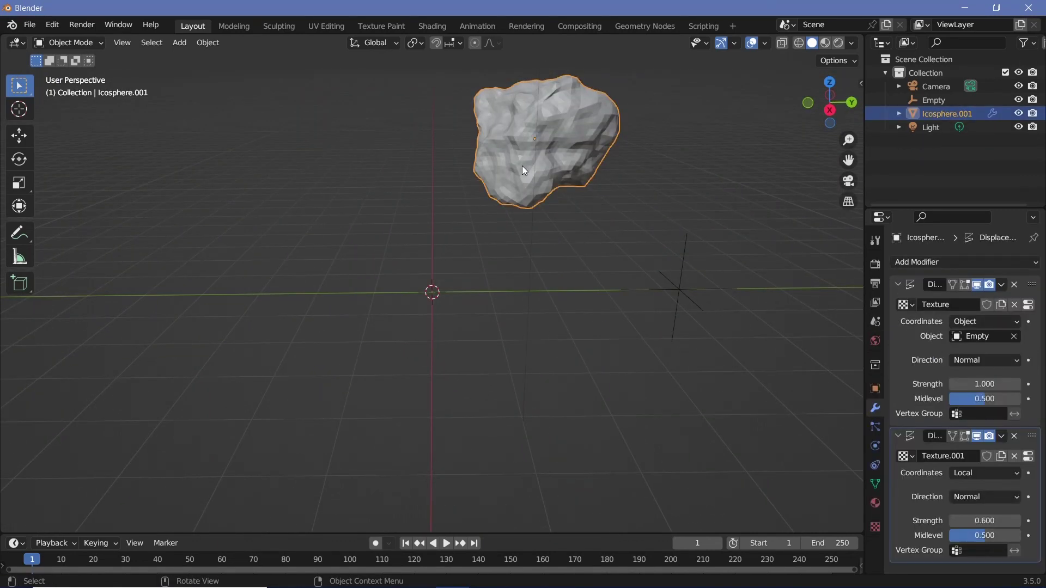
key(alt+g)
middle_drag(466, 292, 435, 277)
scroll(456, 316, up, 2)
scroll(435, 313, up, 2)
scroll(407, 287, down, 2)
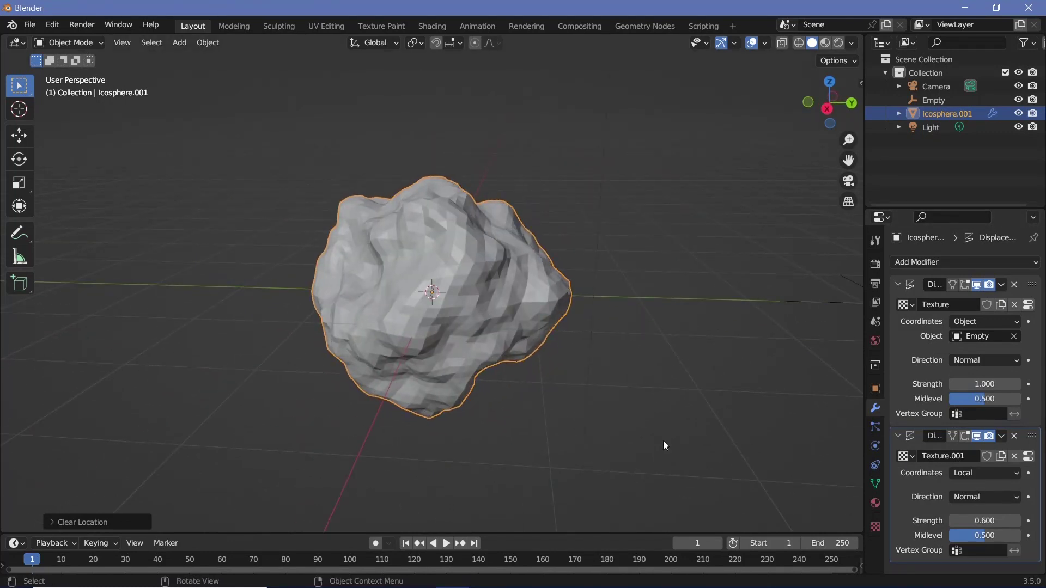
Apply Shade Smooth to the displaced rock.
scroll(424, 253, down, 3)
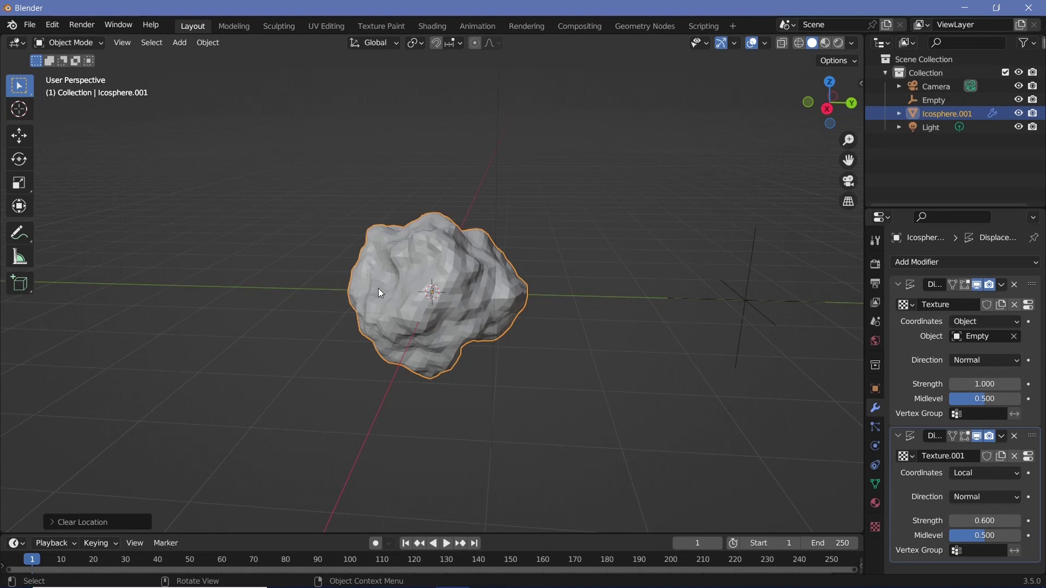
click(219, 42)
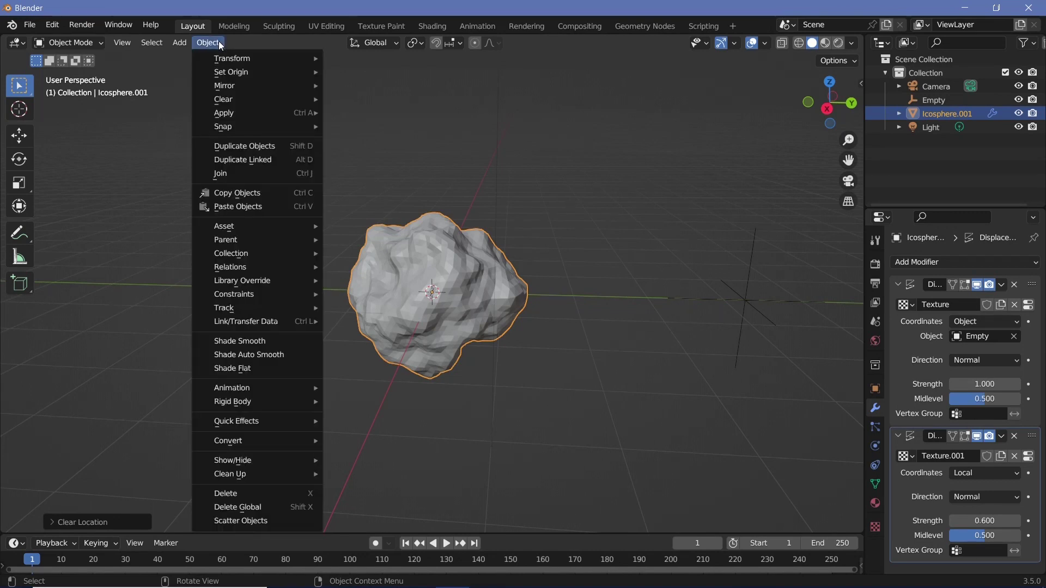
click(245, 343)
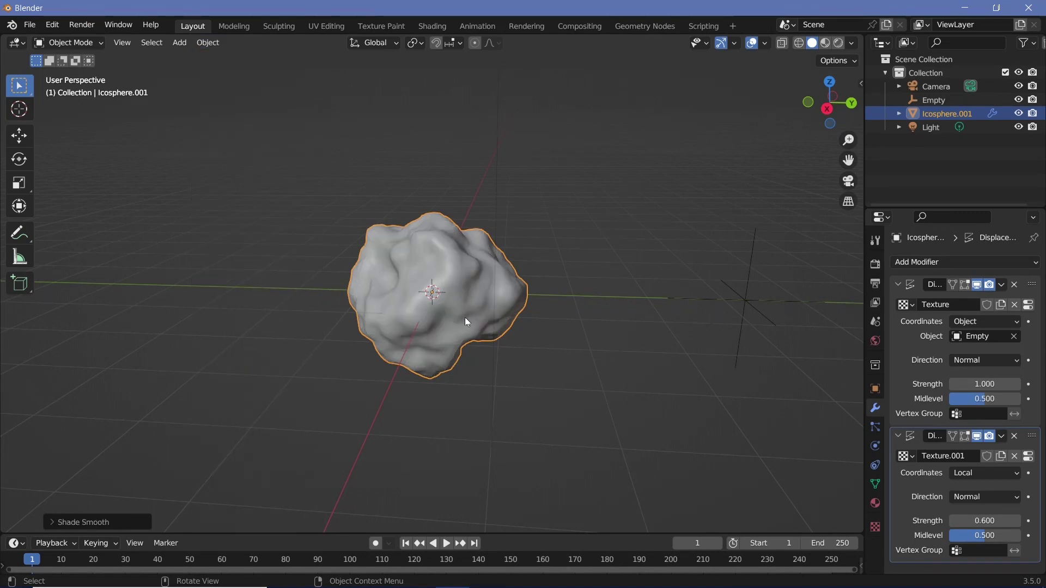
Place four linked duplicates of the rock at different positions around the original.
mouse_move(465, 317)
middle_down()
mouse_move(453, 303)
mouse_move(491, 299)
mouse_move(426, 296)
mouse_move(463, 299)
middle_up()
scroll(426, 299, down, 5)
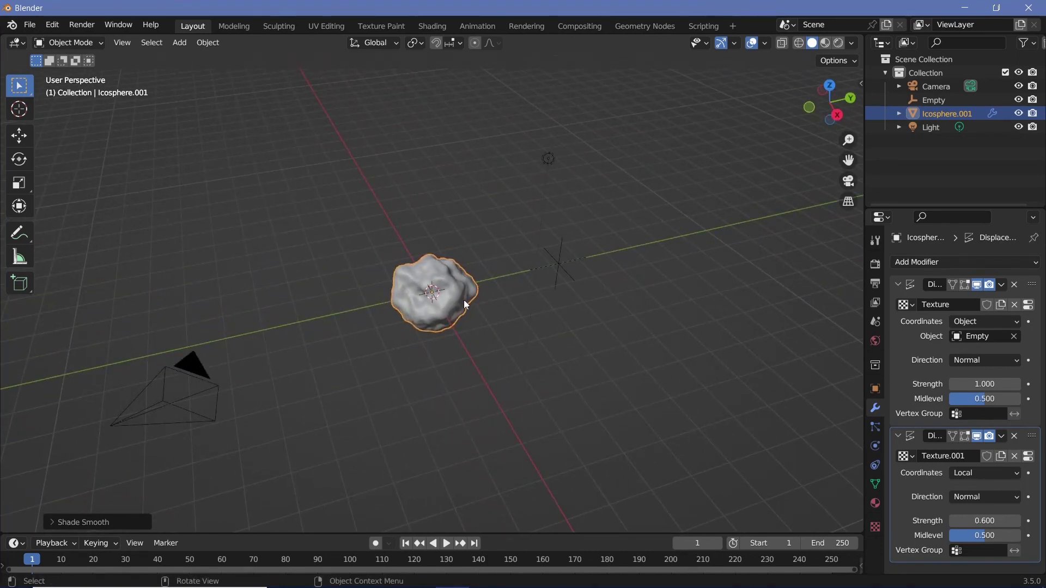
key(alt+d)
click(572, 332)
key(alt+d)
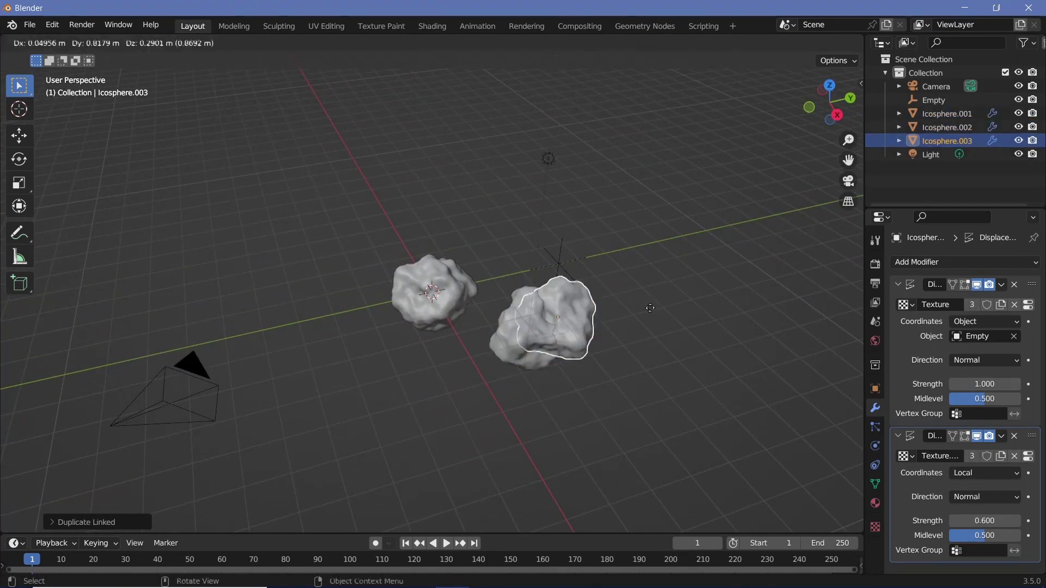
click(650, 308)
key(alt+d)
click(420, 218)
key(alt+d)
click(579, 214)
middle_drag(580, 215, 586, 233)
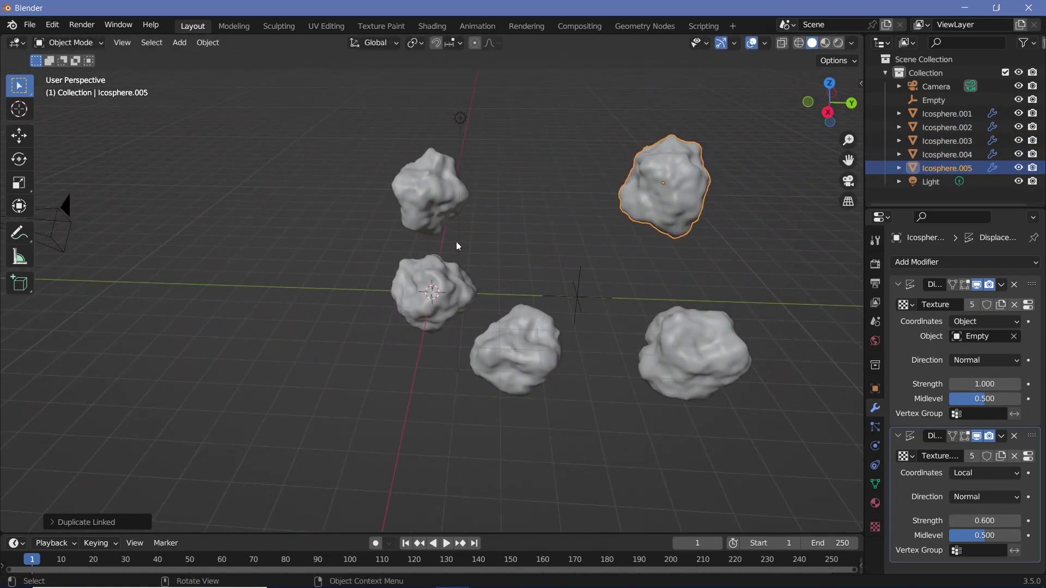
scroll(571, 280, down, 2)
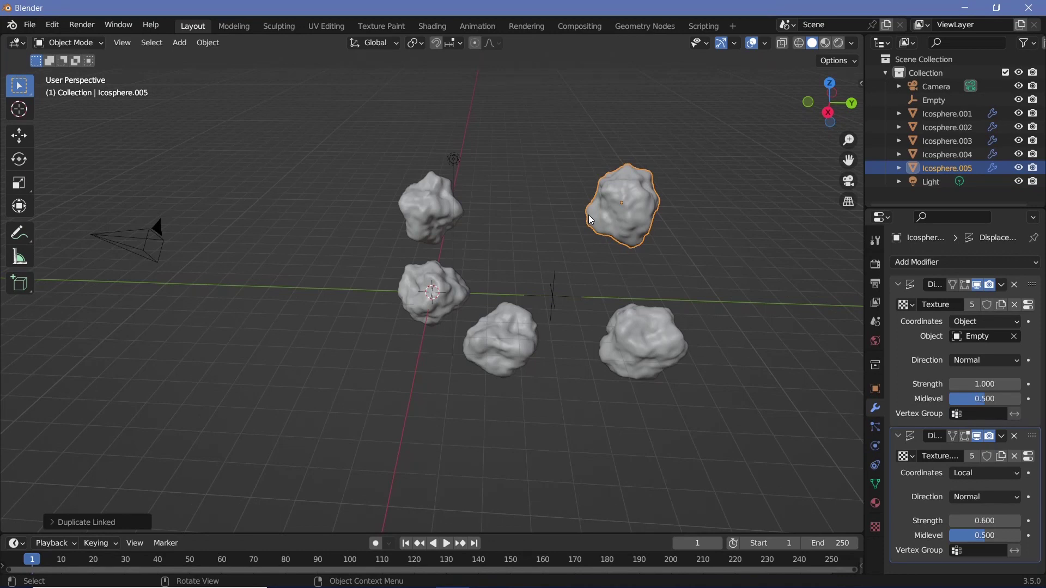
Delete the four linked duplicates, keeping only the rock at the world origin.
shift+click(412, 216)
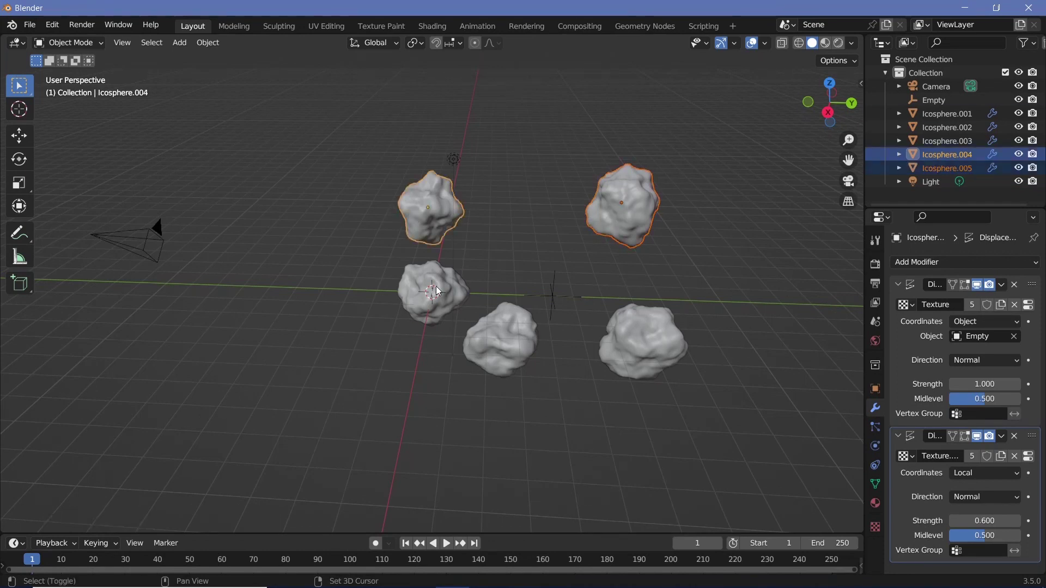
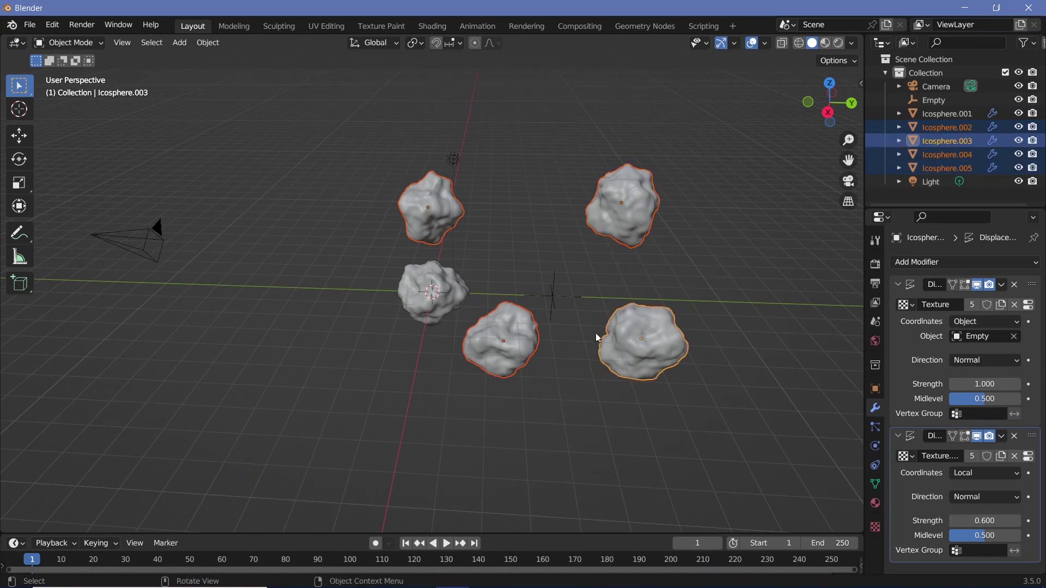
key(x)
click(561, 366)
Add a mesh circle at the world origin and scale it up well beyond the rock and the empty.
key(shift+a)
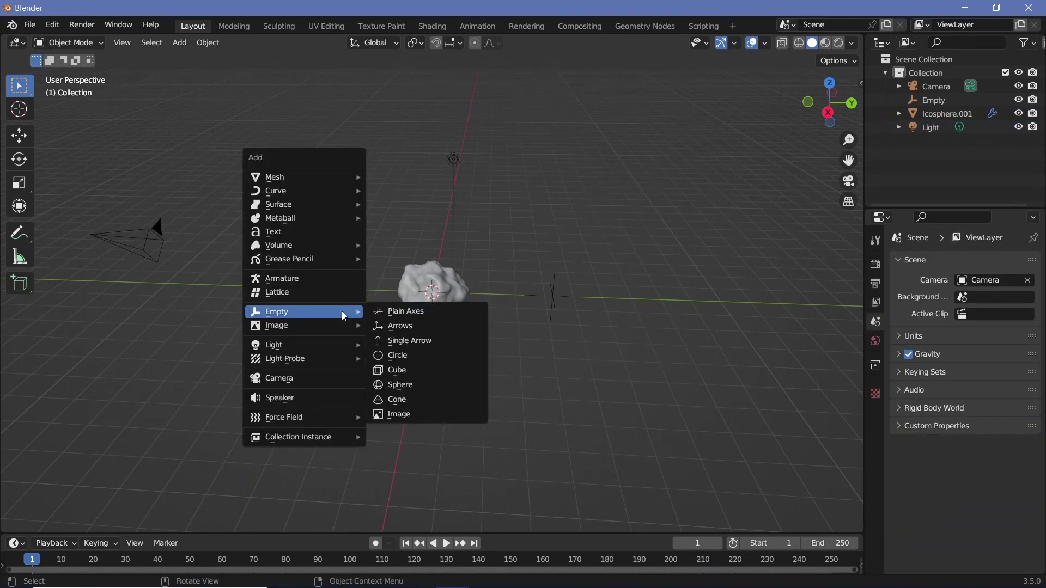
mouse_move(335, 177)
click(393, 203)
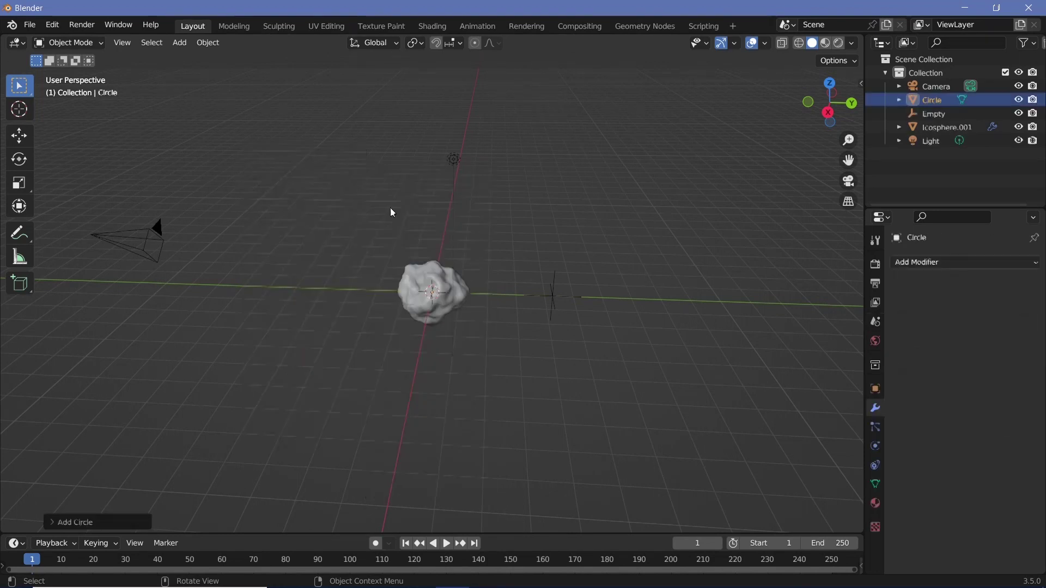
key(s)
click(187, 514)
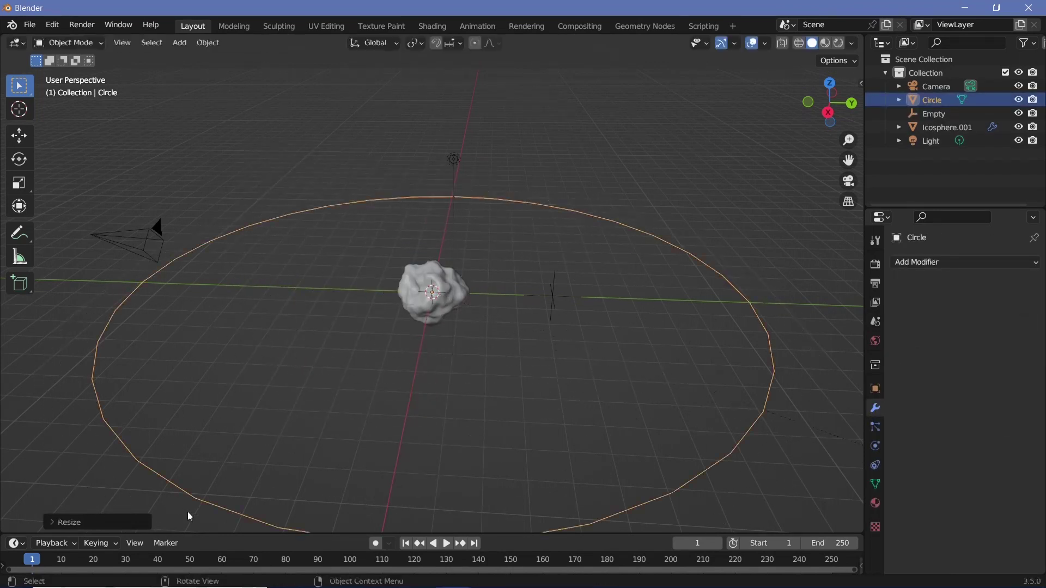
In top view, circle-select the circle's lower and right-hand vertices in Edit Mode and delete them, leaving an upper-left arc.
key(KP_7)
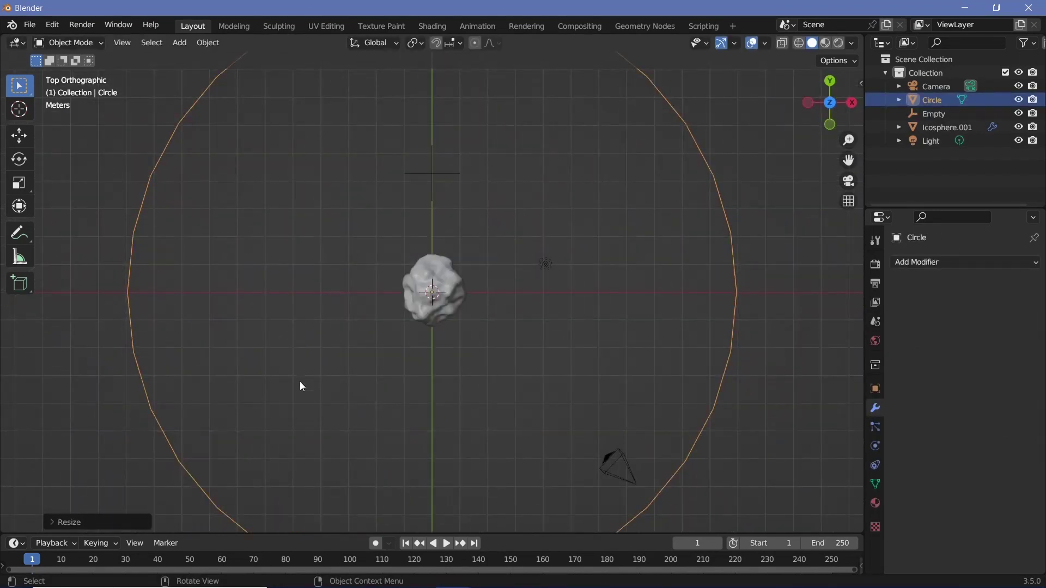
scroll(302, 387, down, 4)
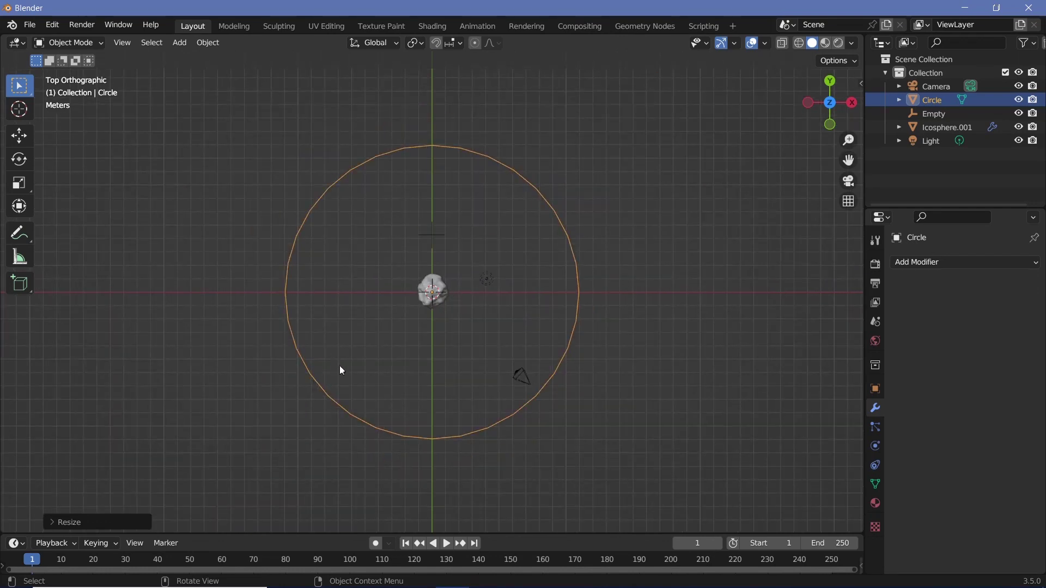
key(Tab)
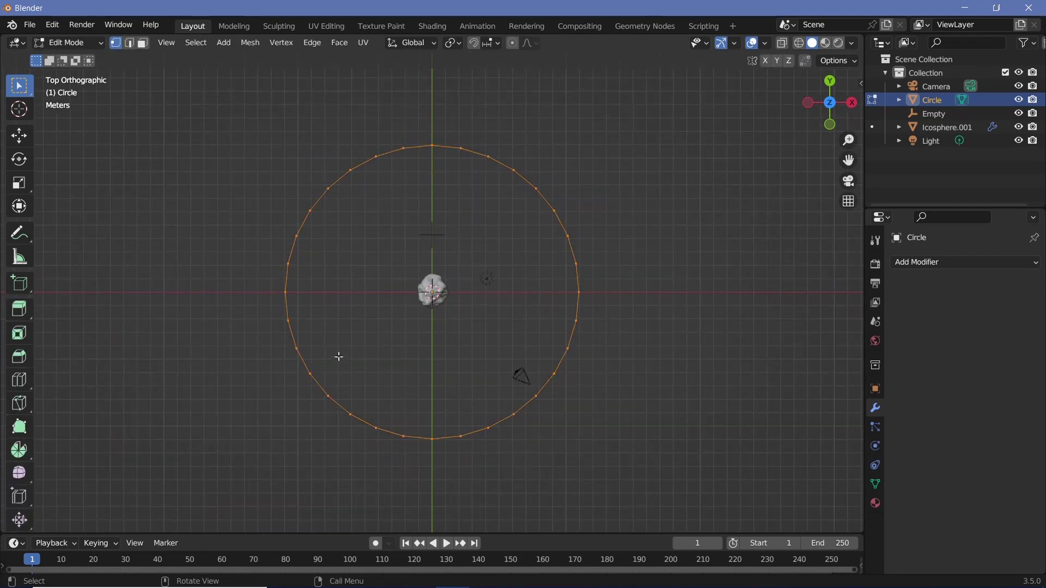
click(90, 45)
click(87, 41)
key(alt+a)
key(c)
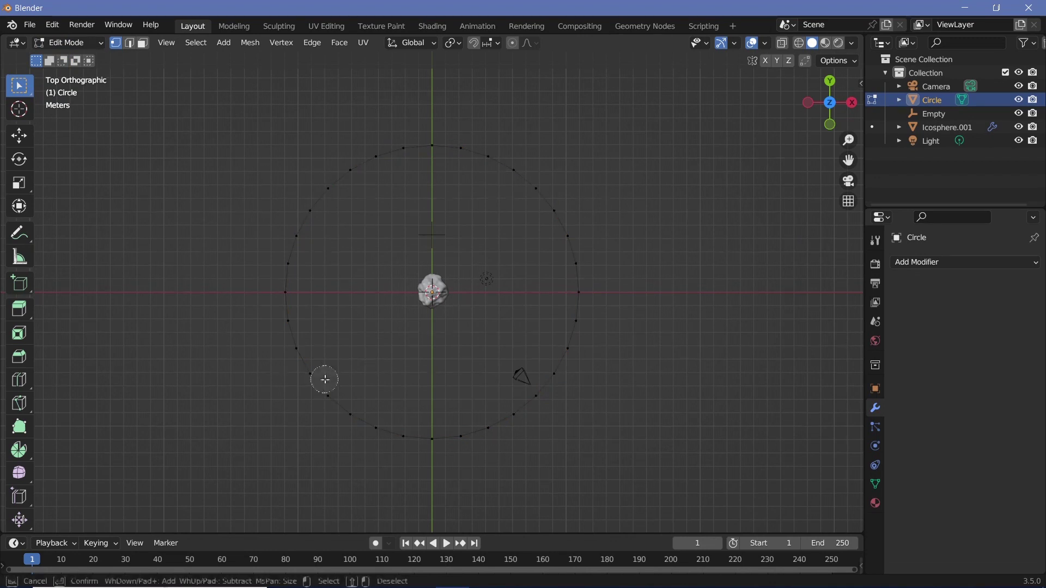
scroll(334, 369, down, 5)
scroll(346, 390, up, 2)
scroll(352, 396, down, 4)
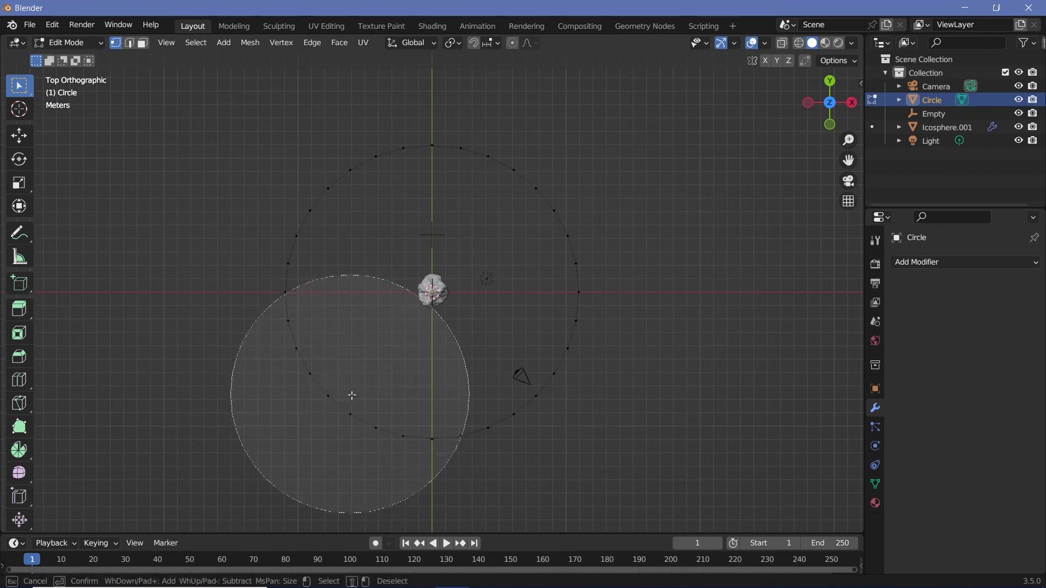
mouse_move(354, 406)
mouse_down()
mouse_move(545, 405)
mouse_move(610, 341)
mouse_move(607, 277)
mouse_up()
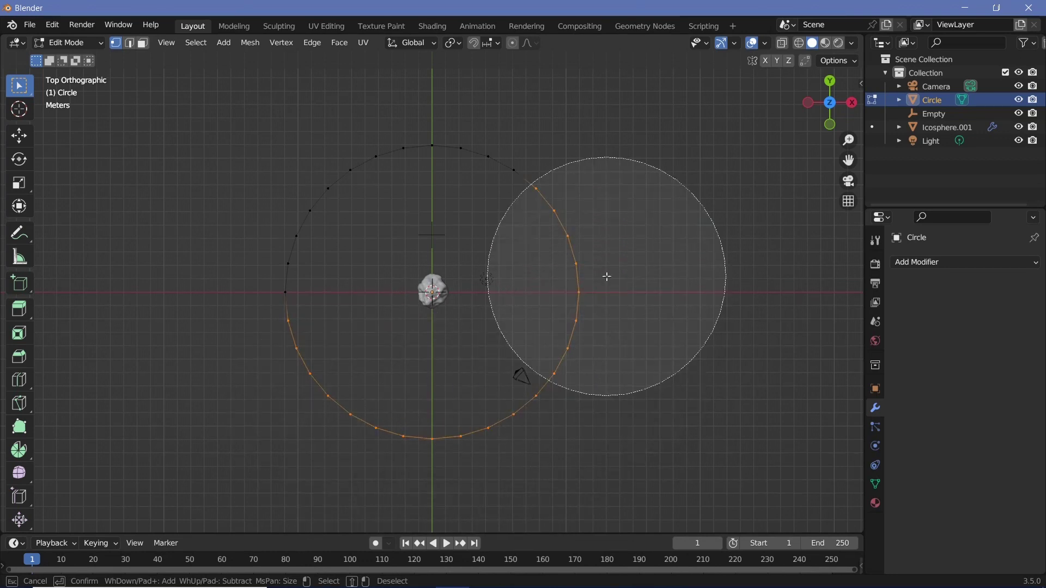
key(Escape)
key(x)
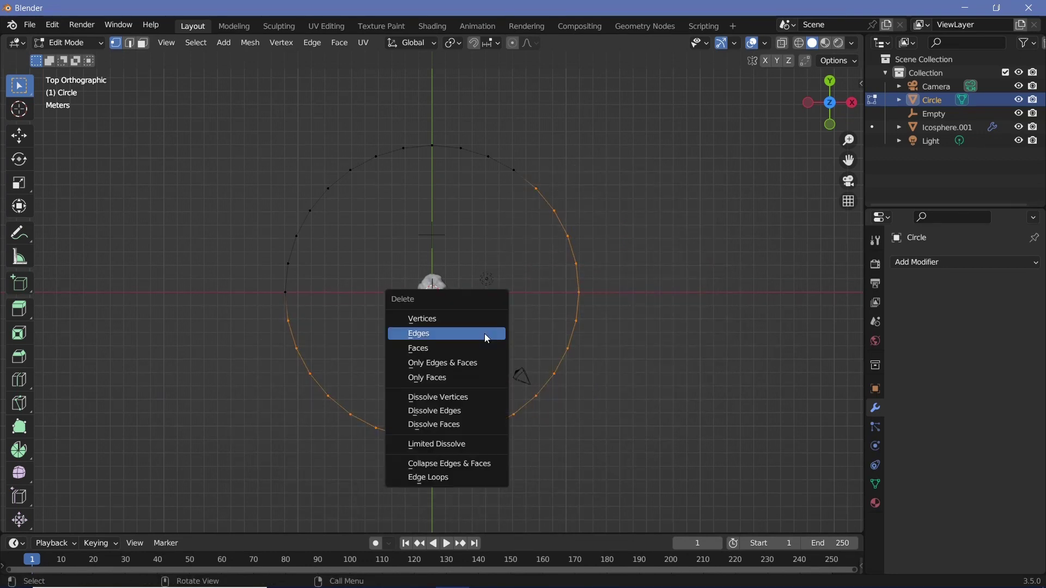
click(480, 319)
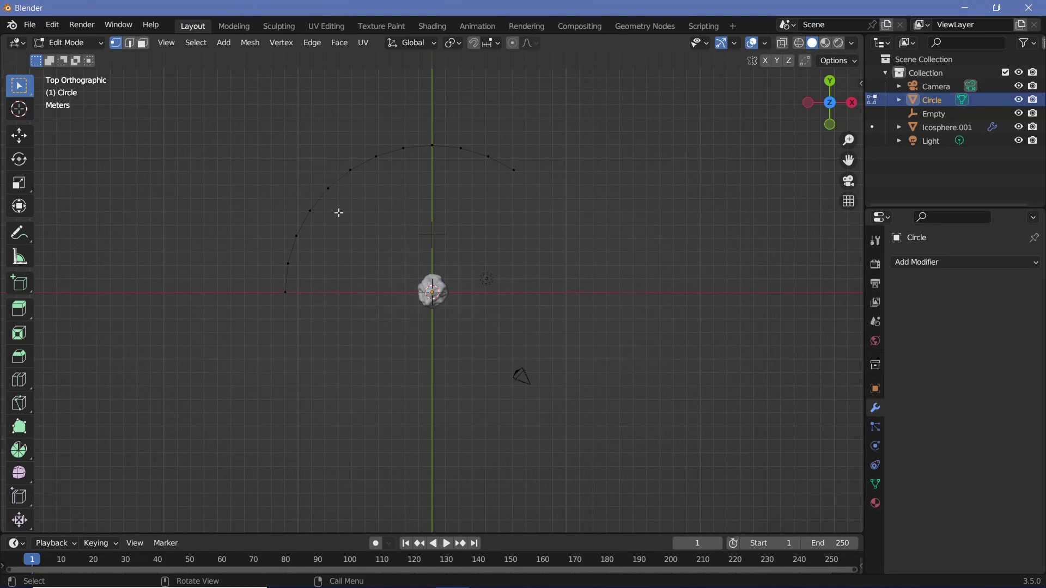
Extrude all edges of the arc inward, toward the rock, to form a curved band of faces.
key(2)
key(a)
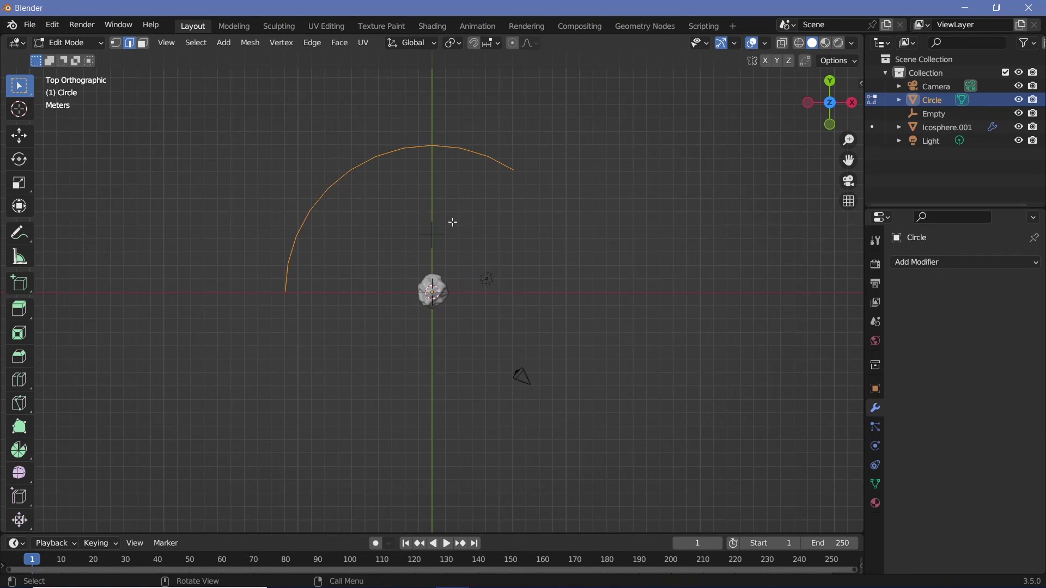
key(e)
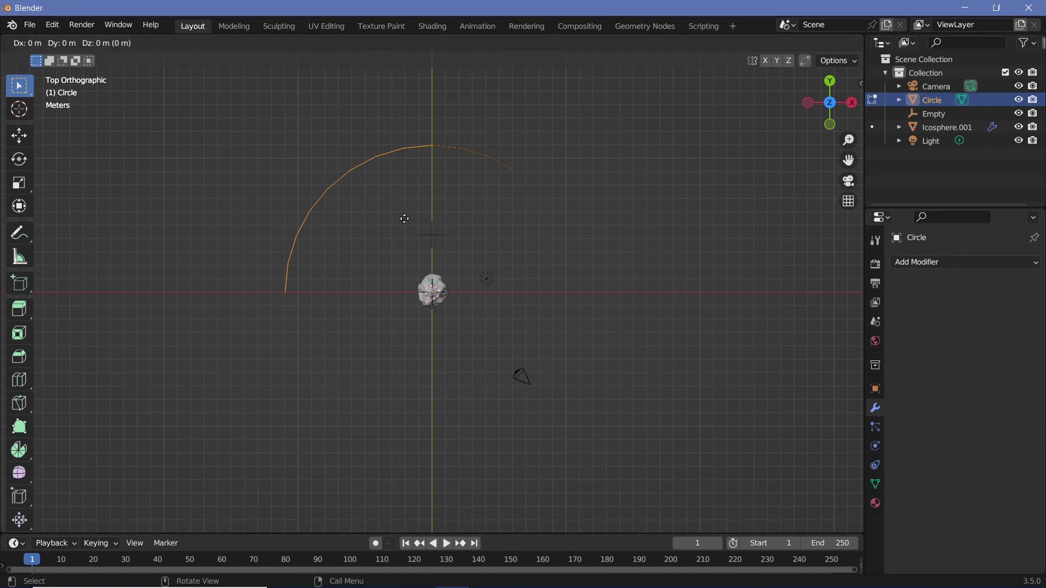
click(434, 261)
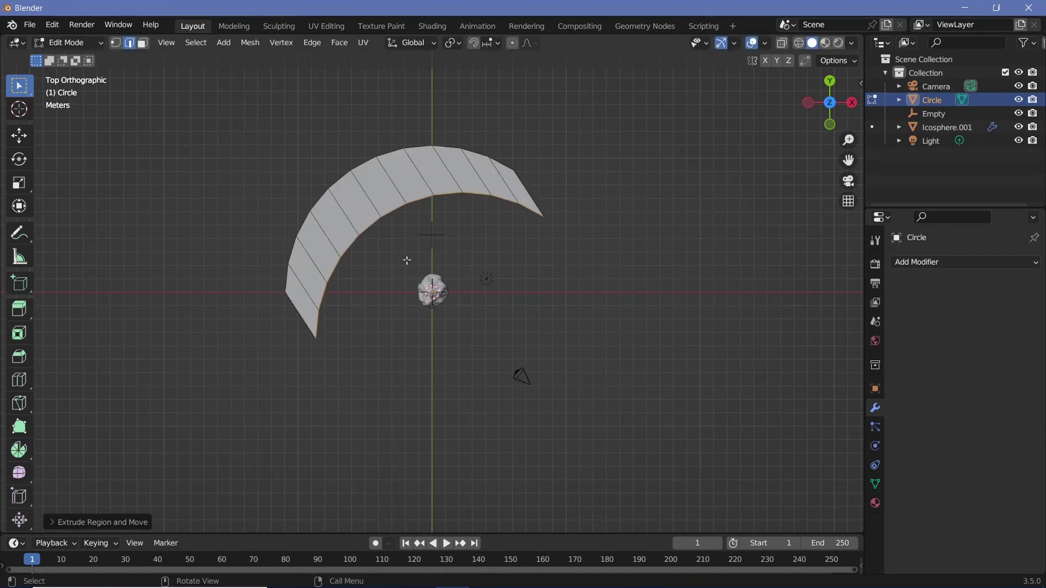
Scale and move the band's inner edge to give the strip an even width, and return to Object Mode.
key(s)
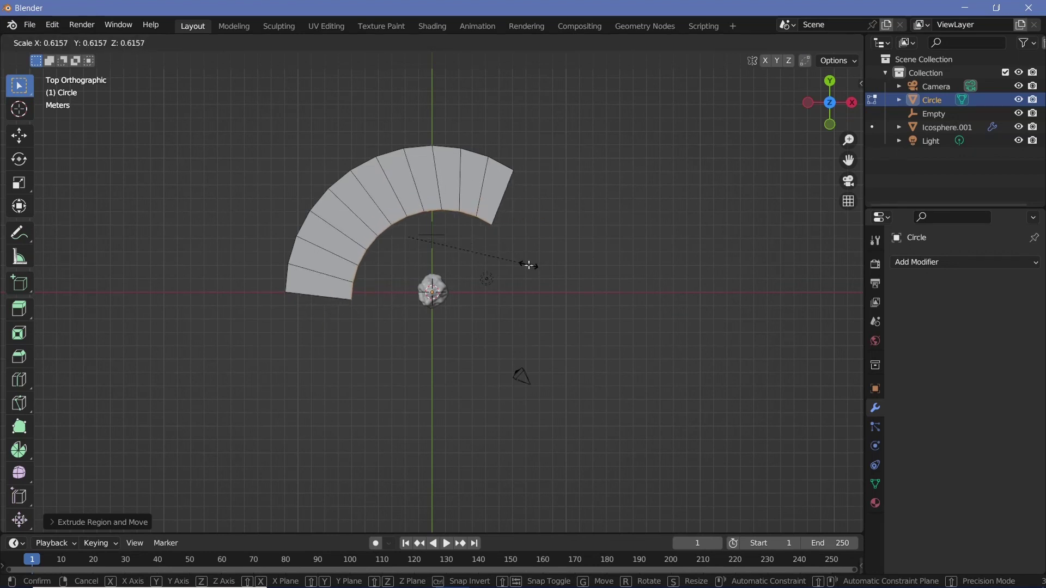
click(487, 275)
key(g)
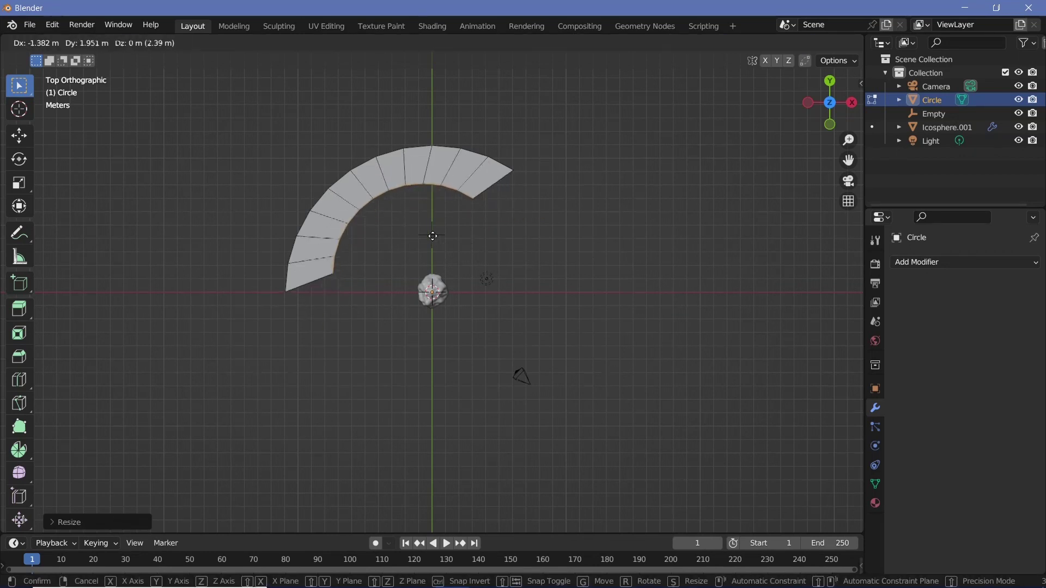
click(433, 238)
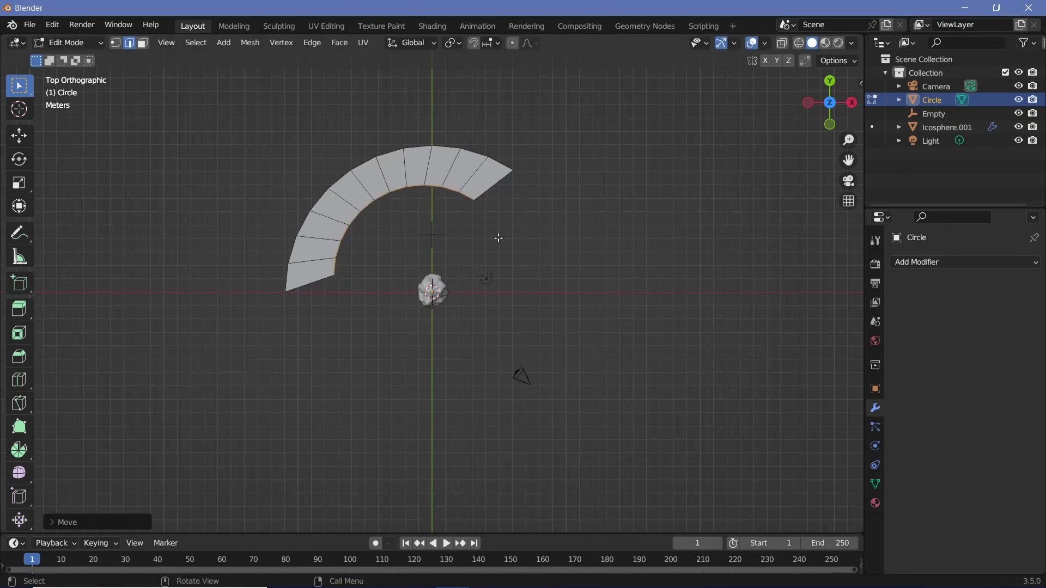
key(s)
click(519, 257)
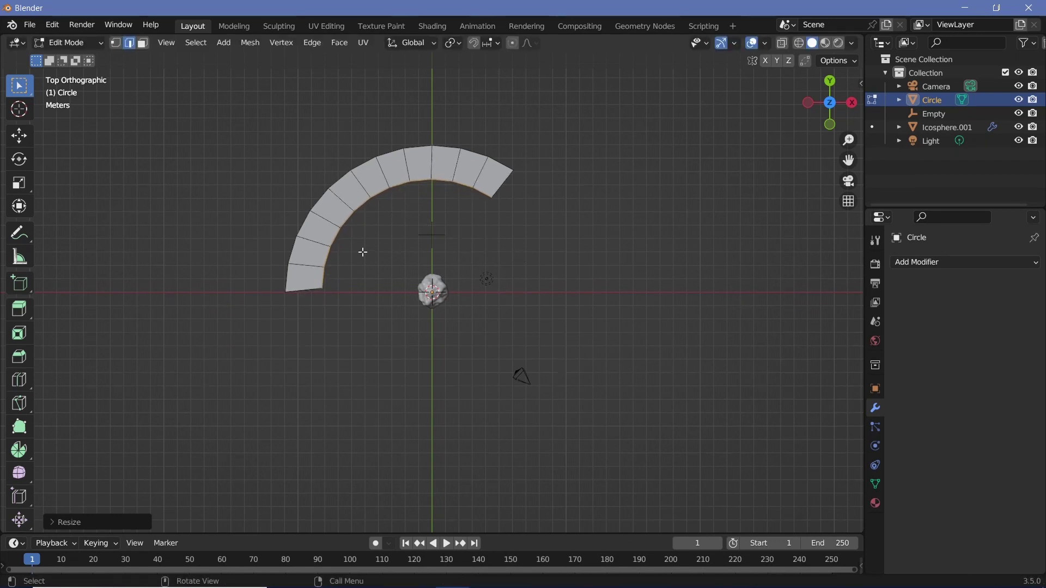
key(Tab)
Search the add-on preferences for SCATTER to check whether the Scatter Objects add-on is enabled.
middle_drag(320, 291, 100, 356)
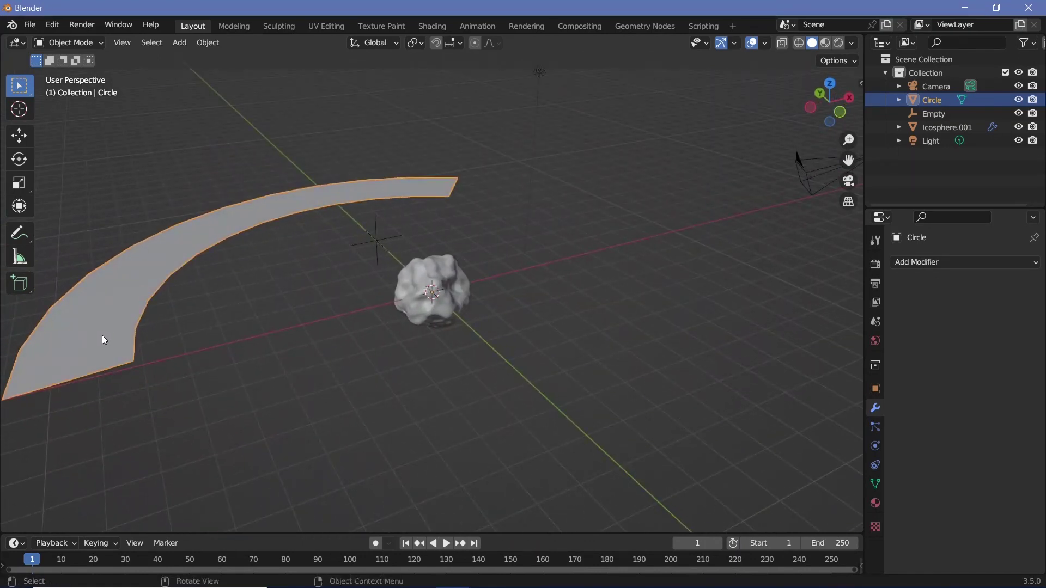
shift+middle_drag(137, 315, 300, 289)
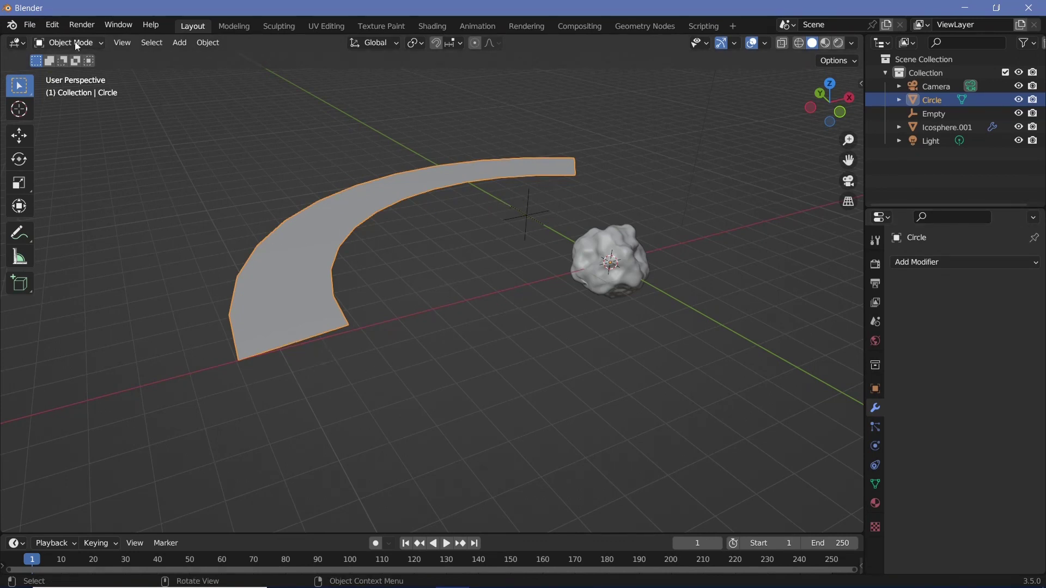
click(53, 24)
click(119, 220)
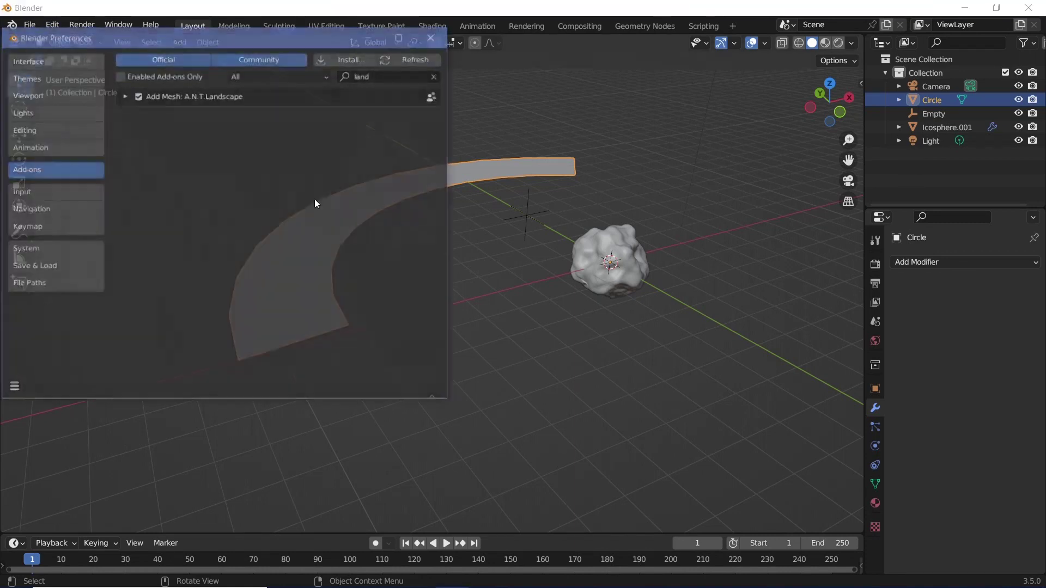
click(384, 76)
text(SCATTER)
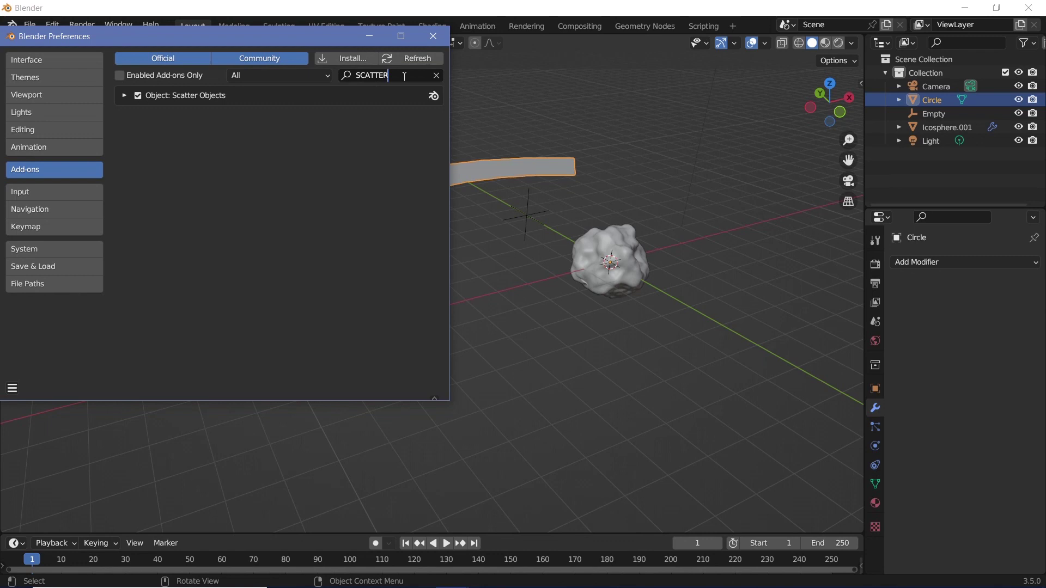
click(434, 36)
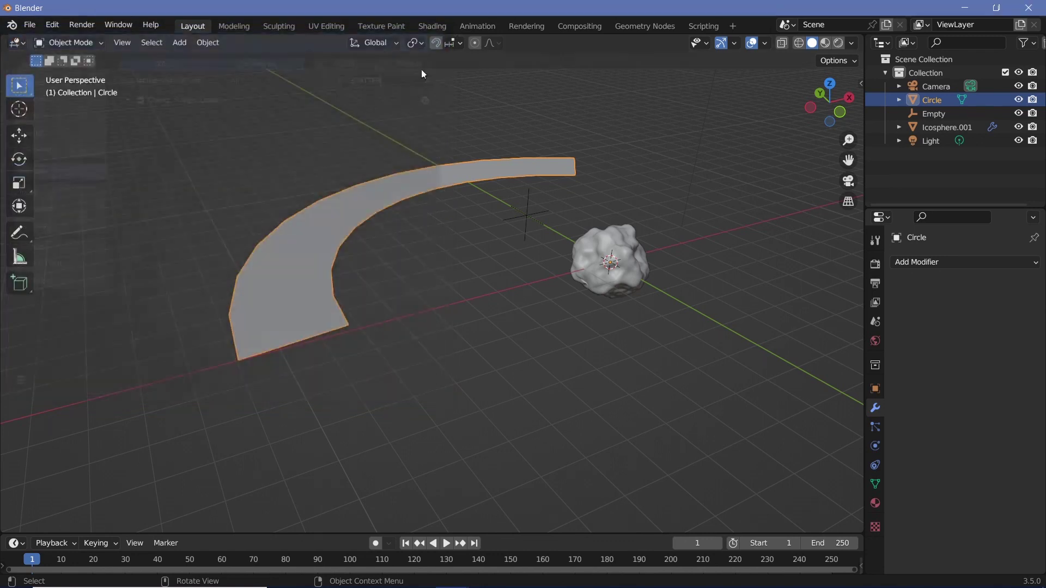
Run Scatter Objects with the rock as source and the strip as target, painting instances along the whole strip.
click(588, 246)
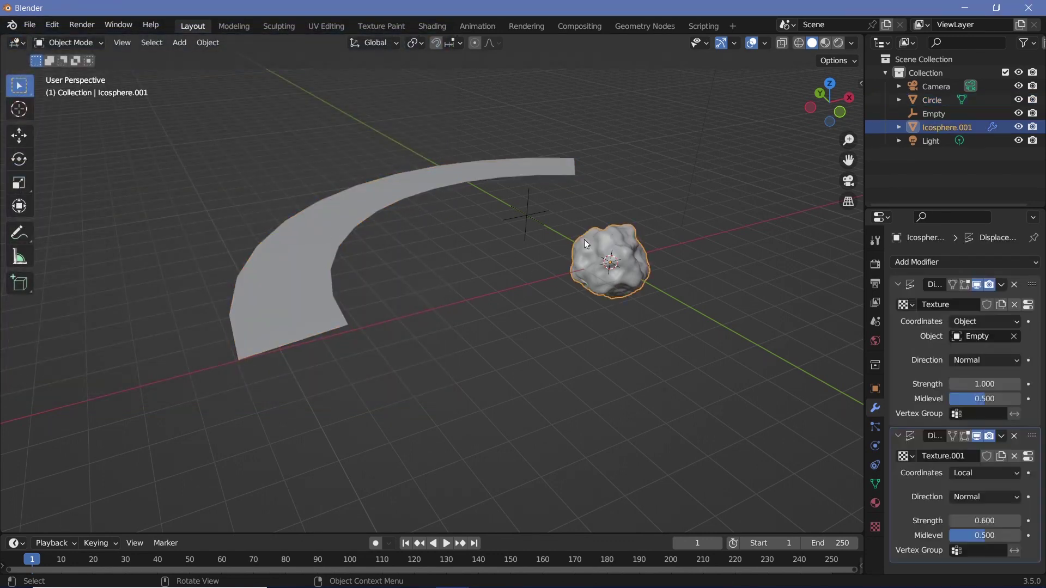
shift+click(296, 285)
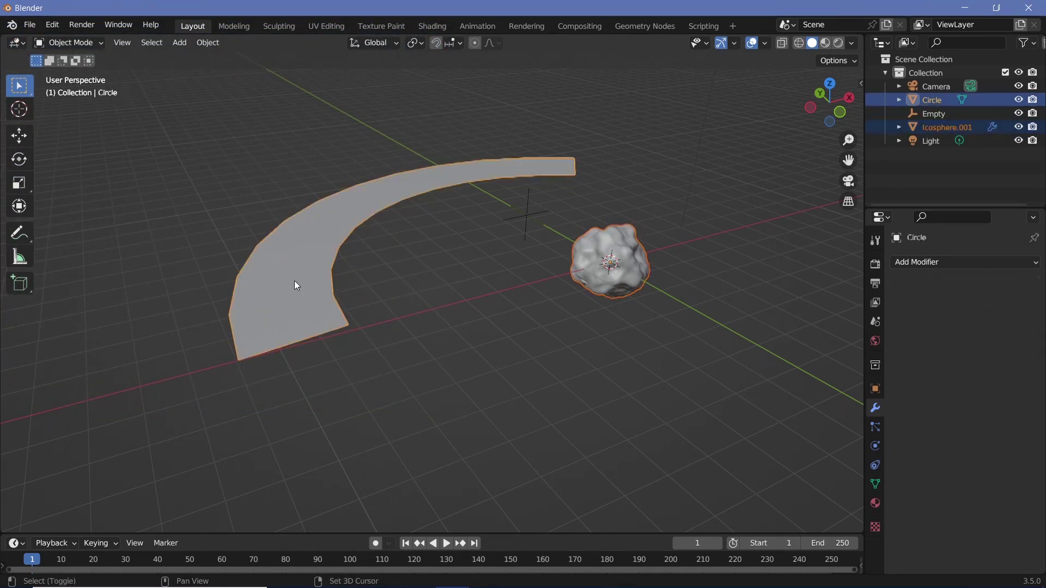
key(F3)
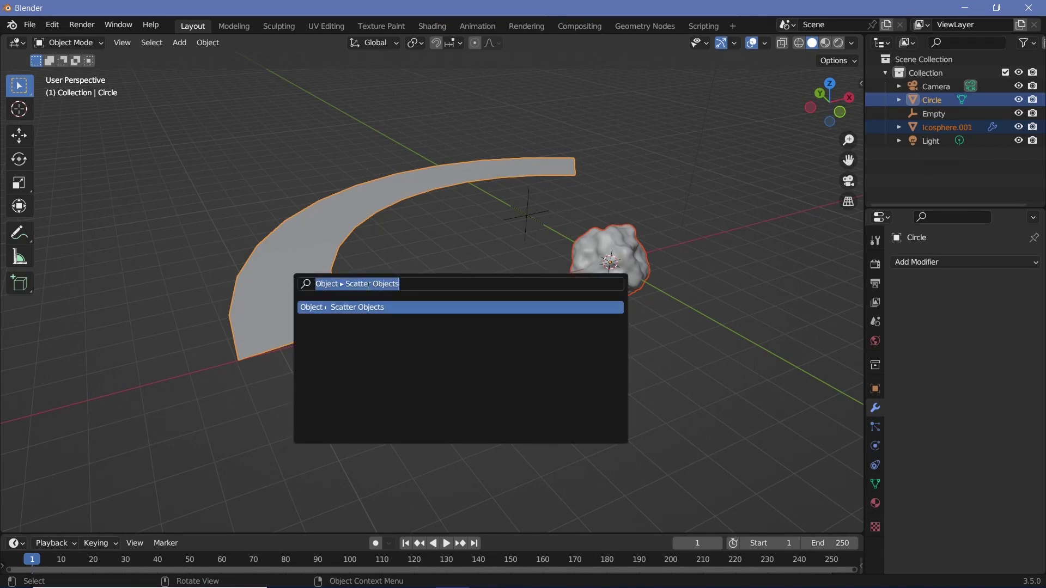
key(BackSpace)
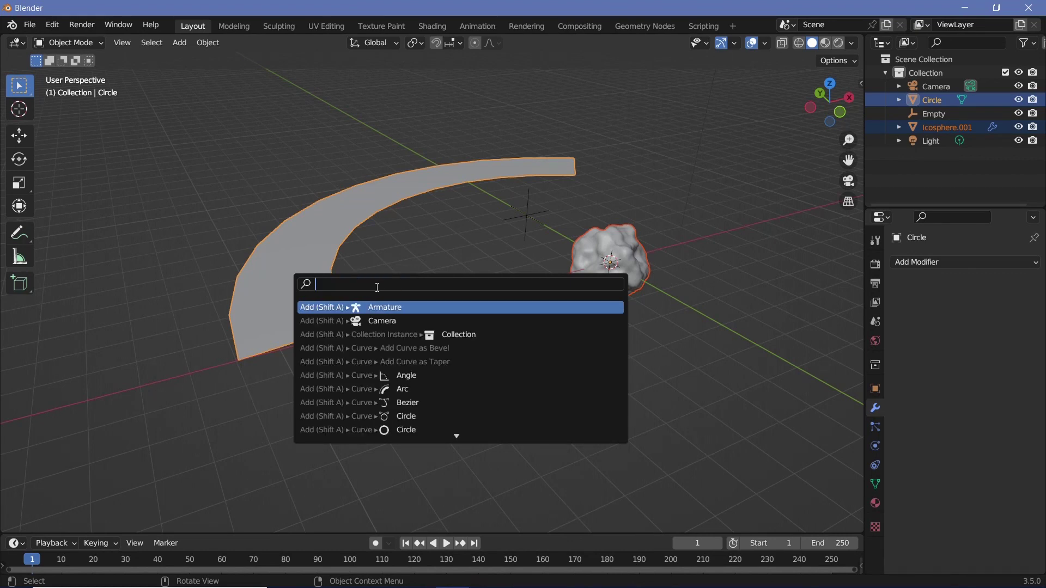
text(SCAT)
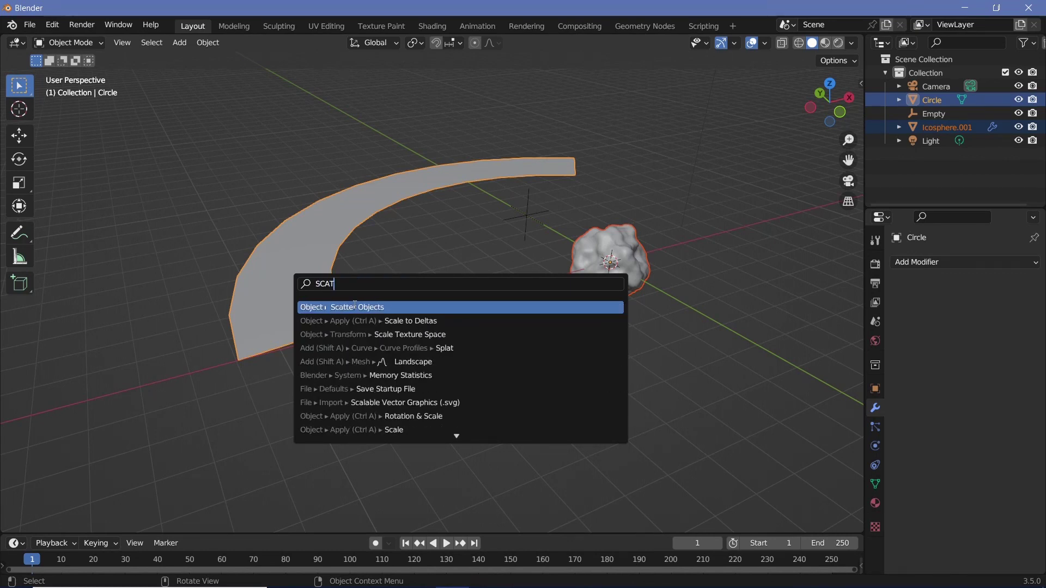
click(354, 307)
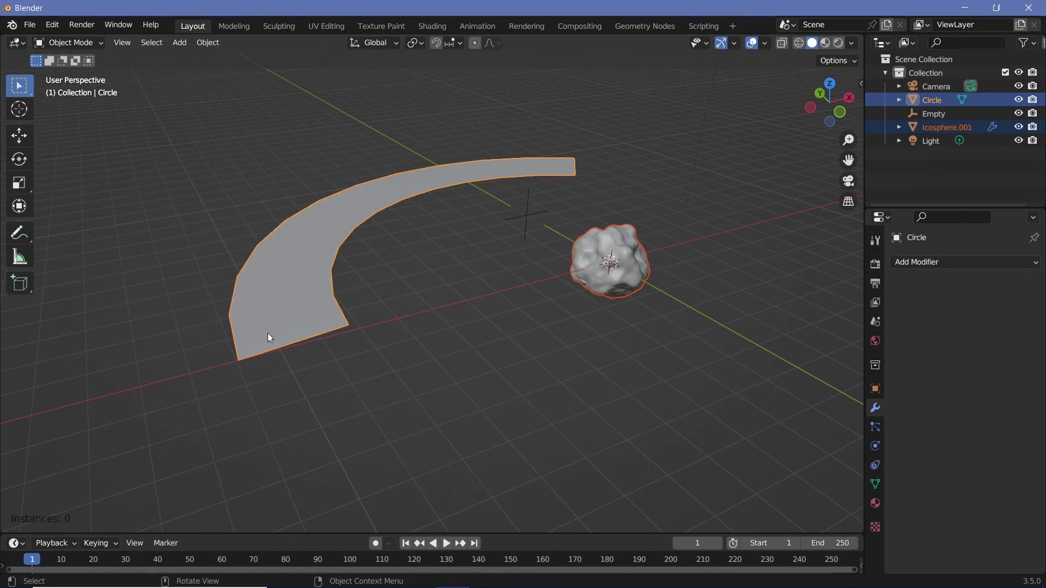
mouse_move(267, 335)
mouse_down()
mouse_move(294, 276)
mouse_move(375, 185)
mouse_move(434, 170)
mouse_move(551, 171)
mouse_up()
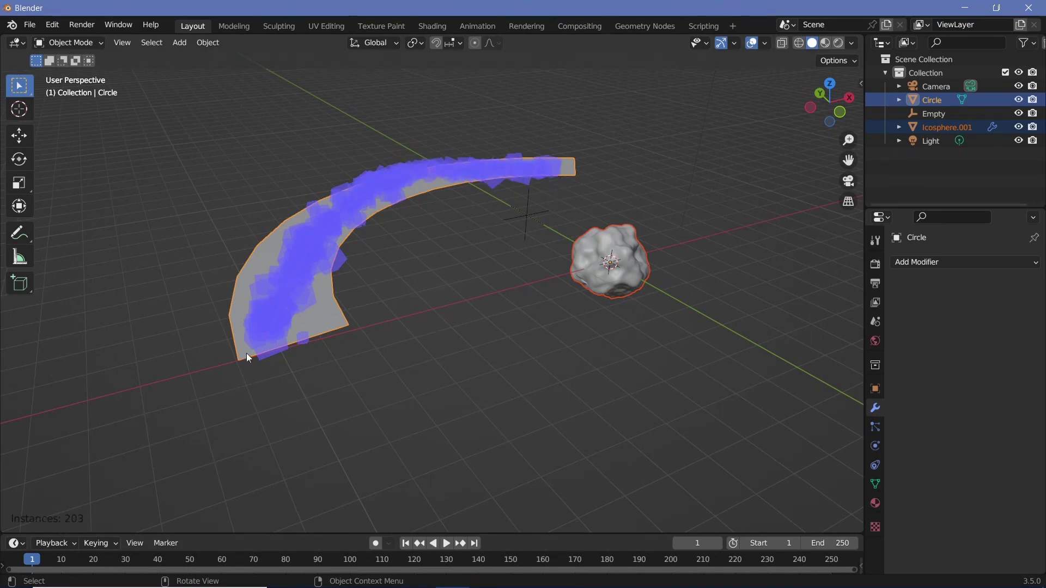
key(Return)
Examine the scattered rocks along the strip from close up and from several angles.
scroll(286, 313, up, 5)
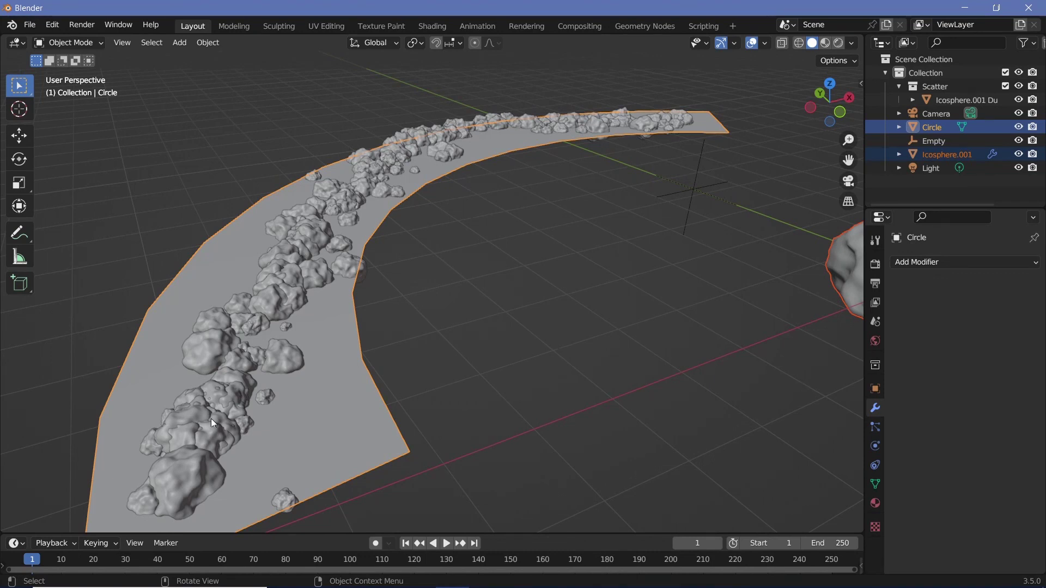
scroll(208, 421, up, 3)
scroll(305, 321, up, 4)
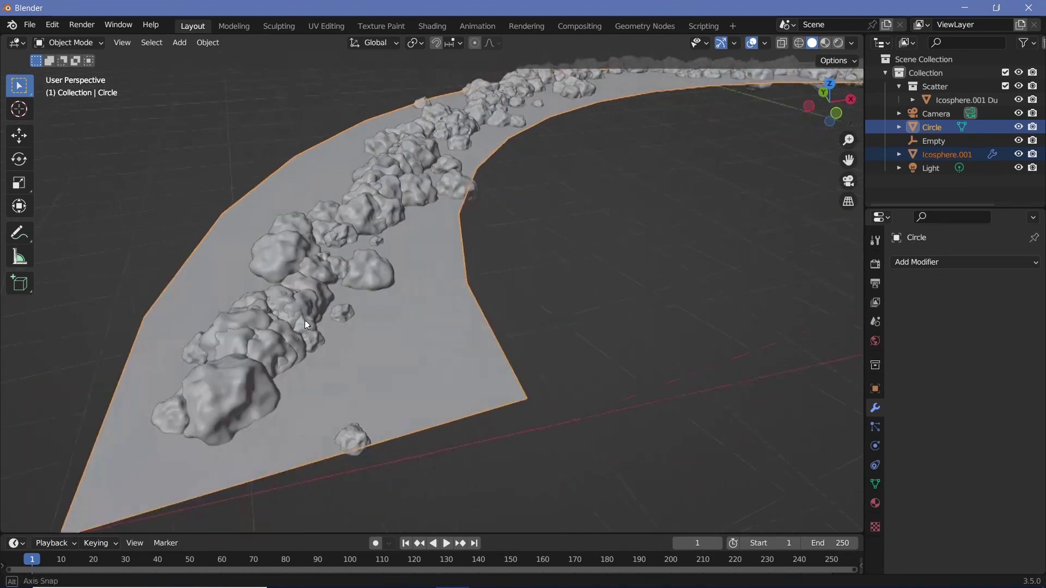
middle_drag(239, 354, 282, 335)
click(282, 334)
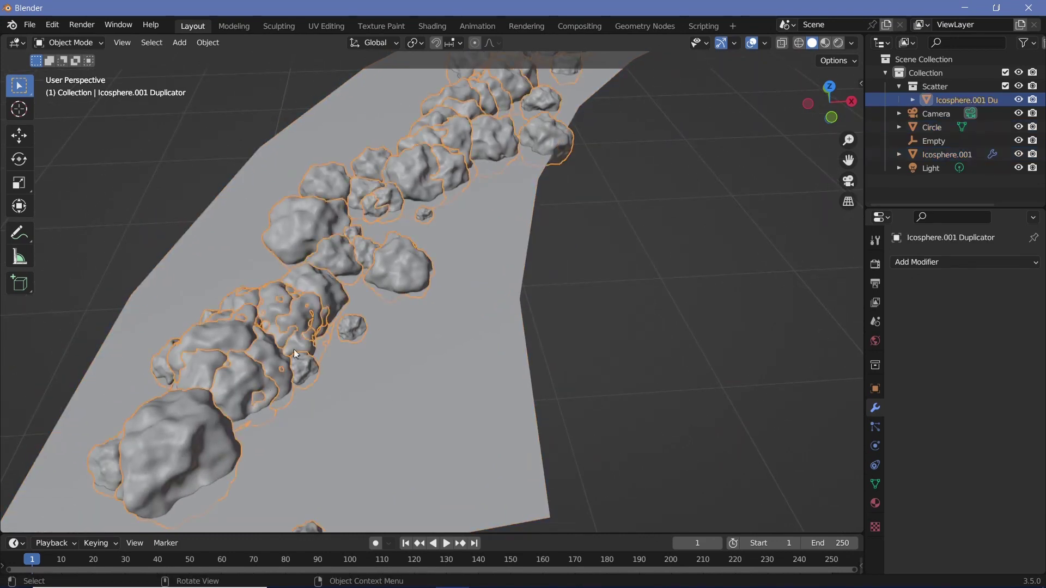
scroll(286, 329, down, 8)
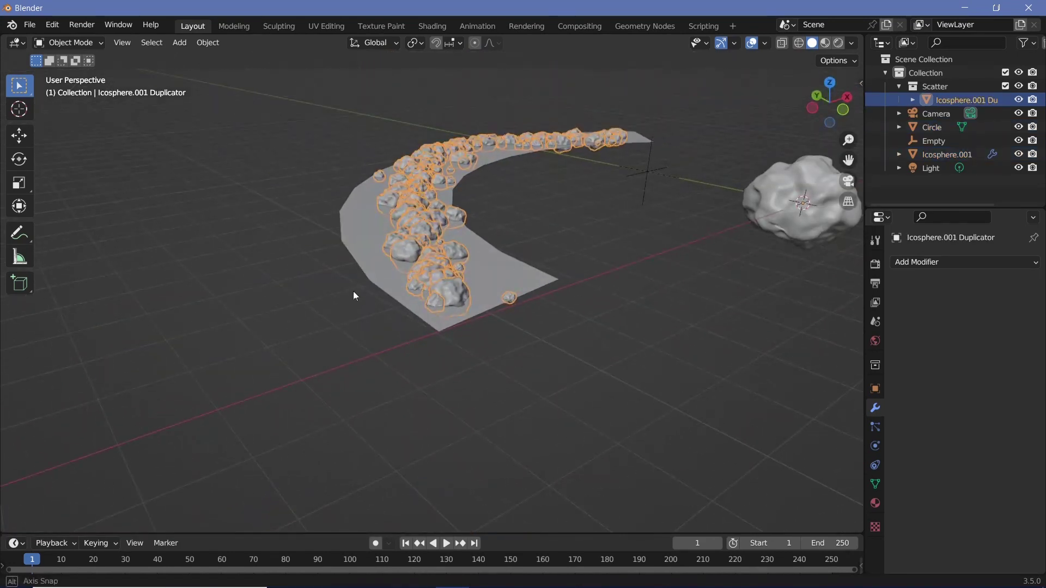
middle_drag(353, 291, 361, 349)
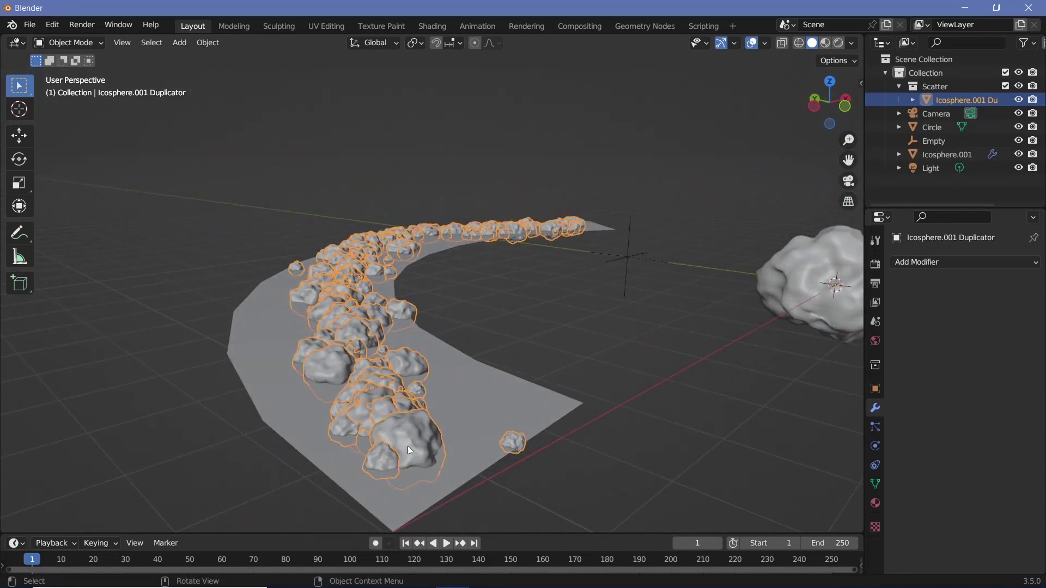
click(626, 253)
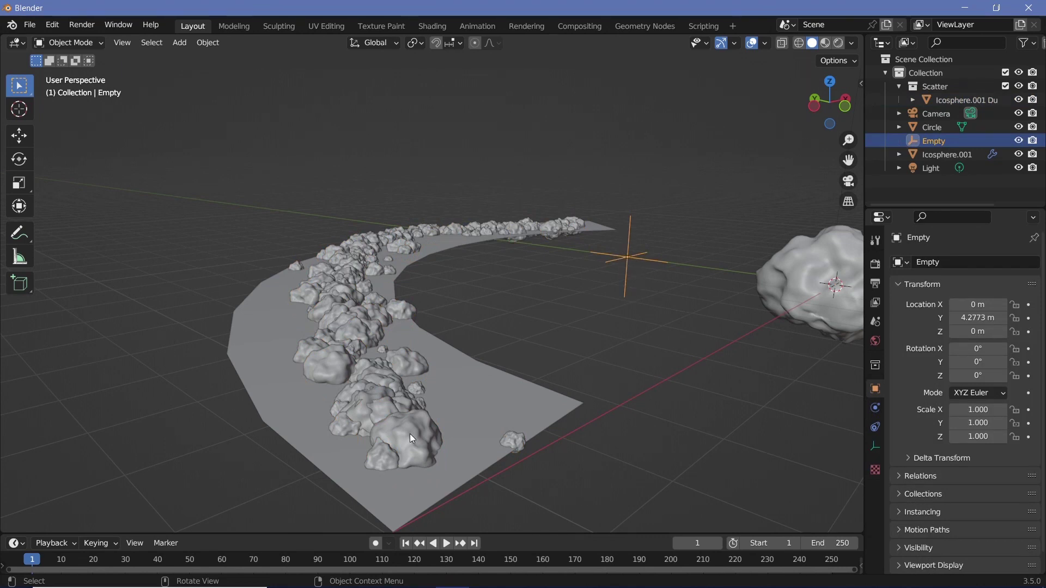
Select the scattered rocks' duplicator object and delete it from the strip.
click(406, 359)
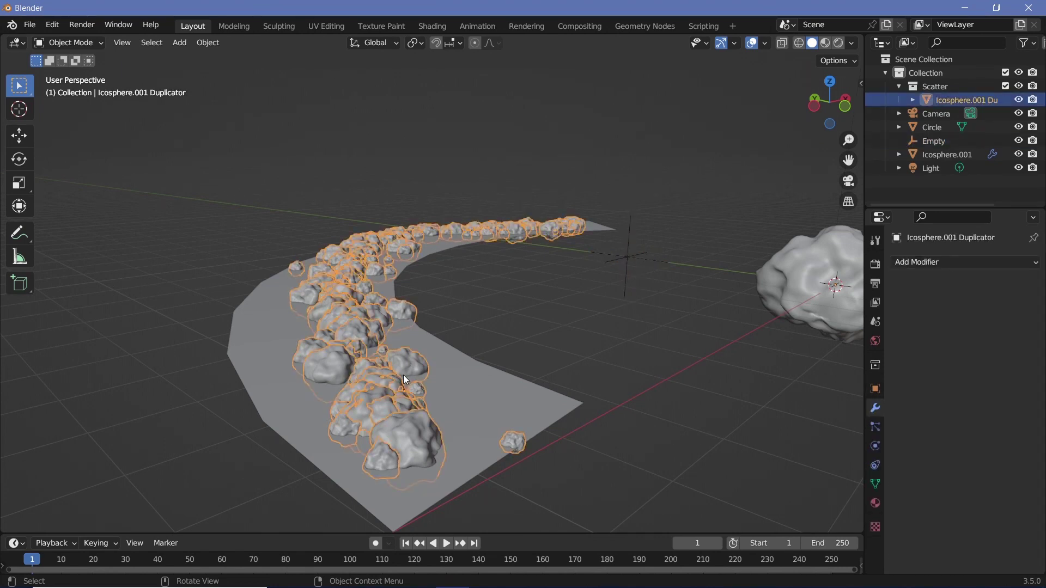
middle_drag(353, 416, 317, 393)
scroll(332, 408, up, 3)
key(x)
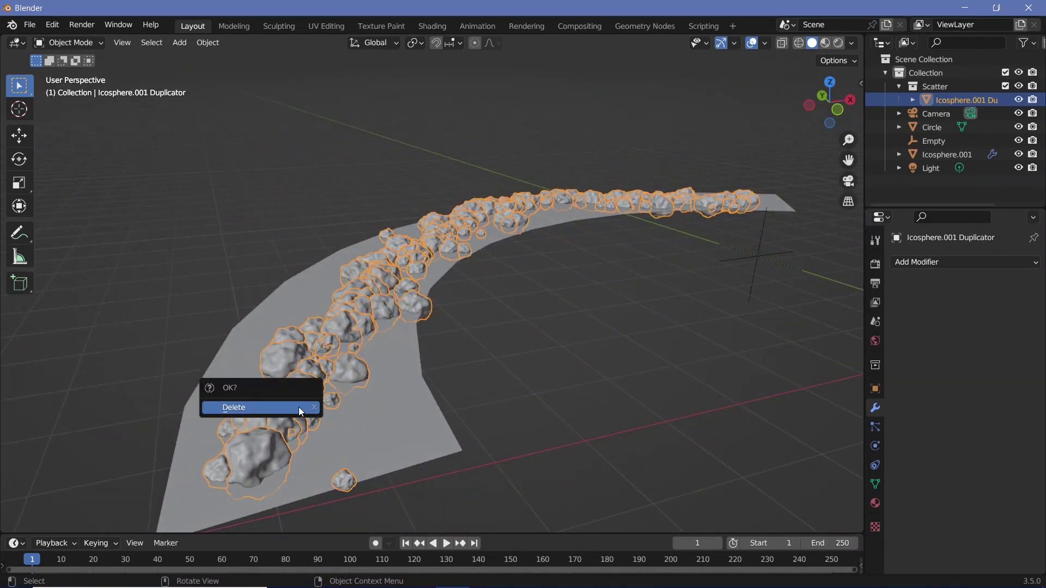
click(298, 407)
scroll(311, 404, down, 2)
Split the viewport, show a Geometry Node Editor in the new area, and create a new geometry node tree for the strip.
click(312, 404)
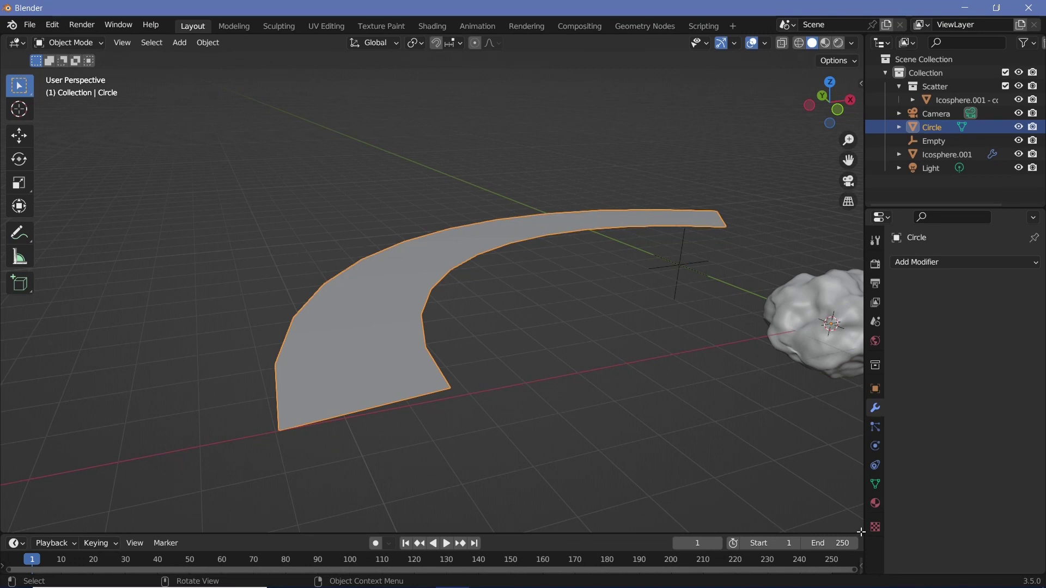
drag(861, 533, 546, 131)
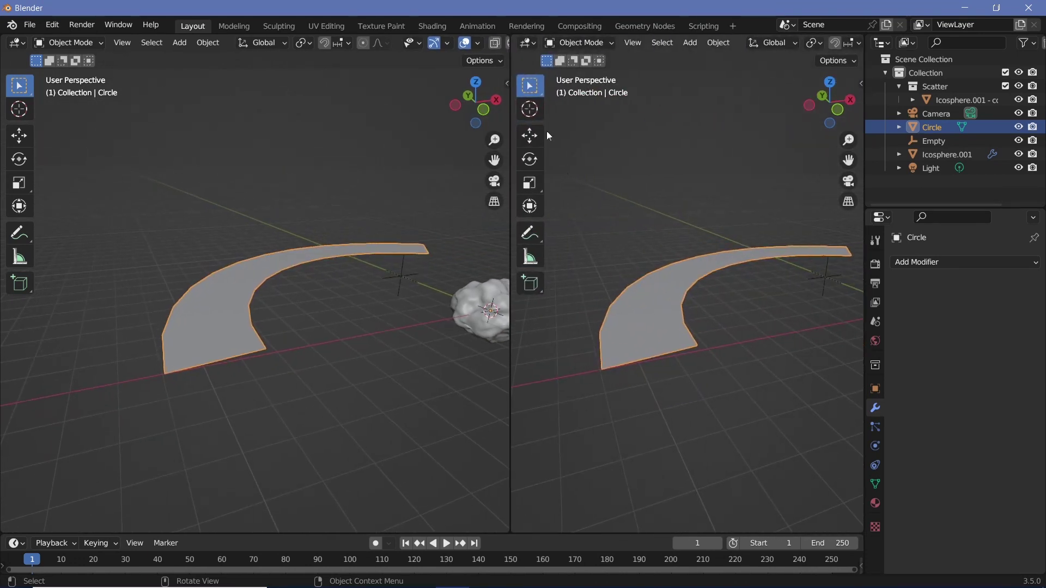
click(525, 46)
click(573, 155)
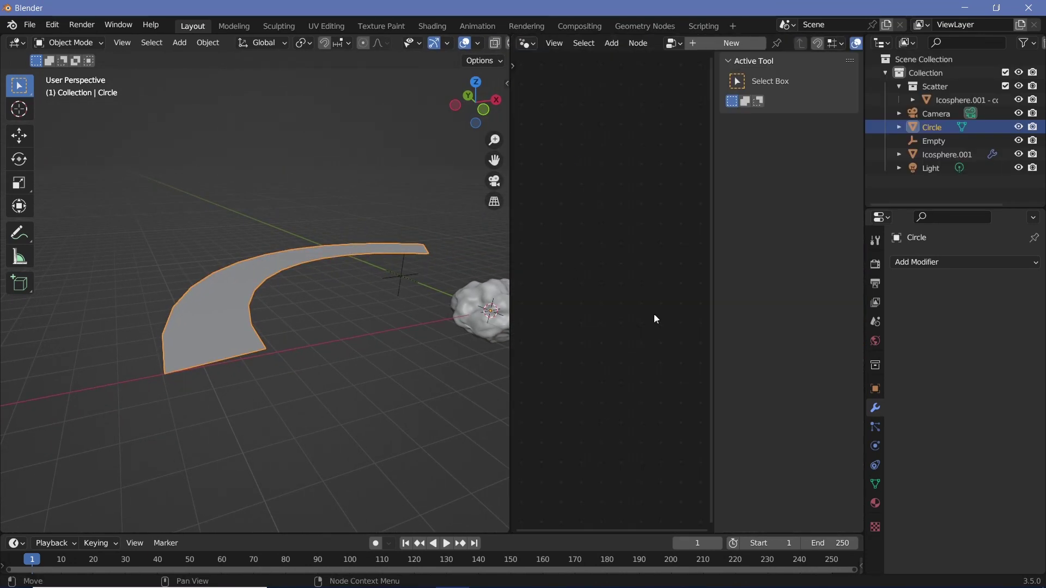
key(n)
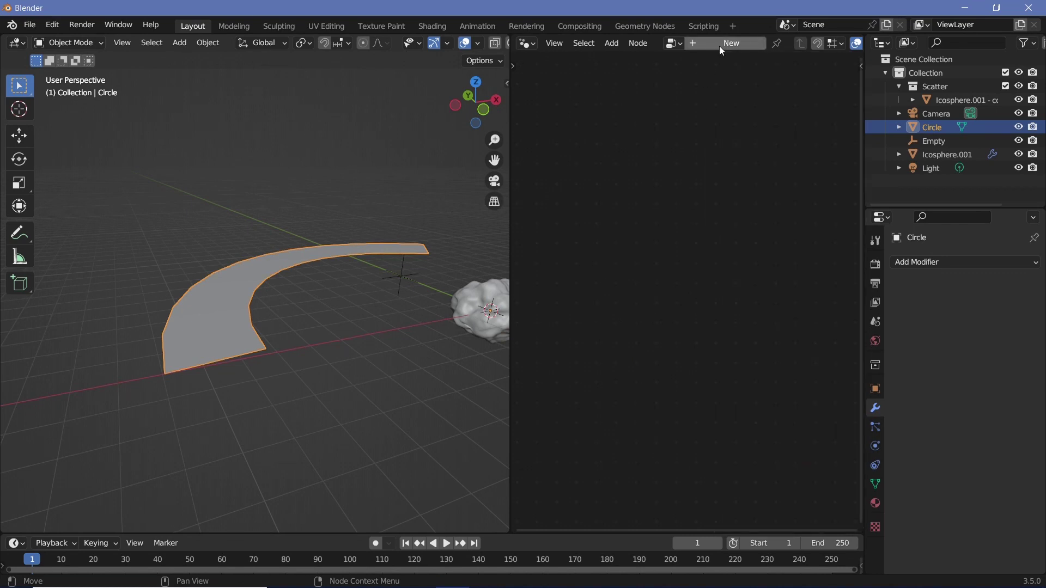
click(720, 46)
scroll(716, 379, up, 5)
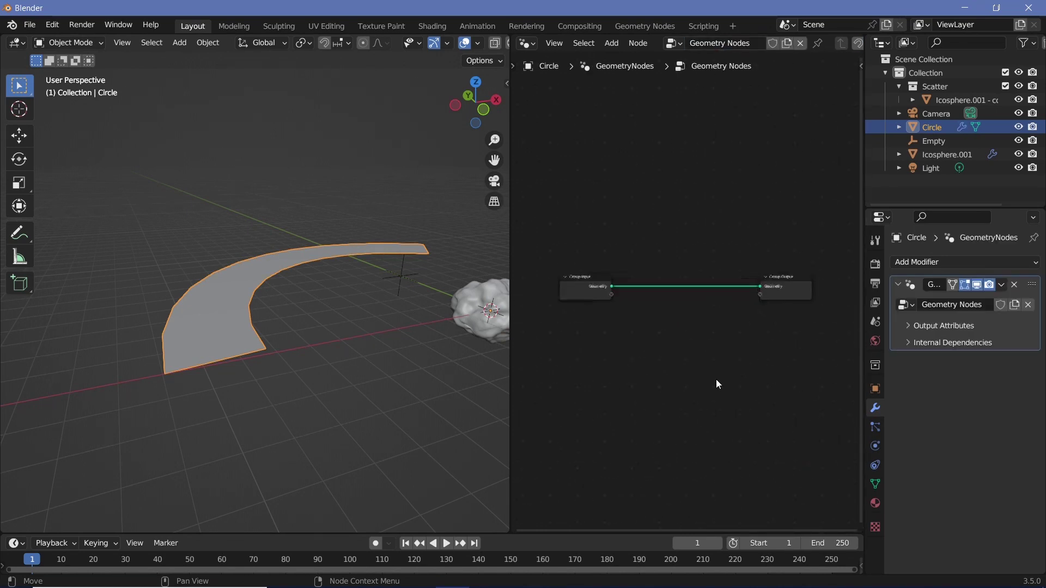
Insert a Distribute Points on Faces node between Group Input and Group Output and set its density to 187.5.
key(shift+a)
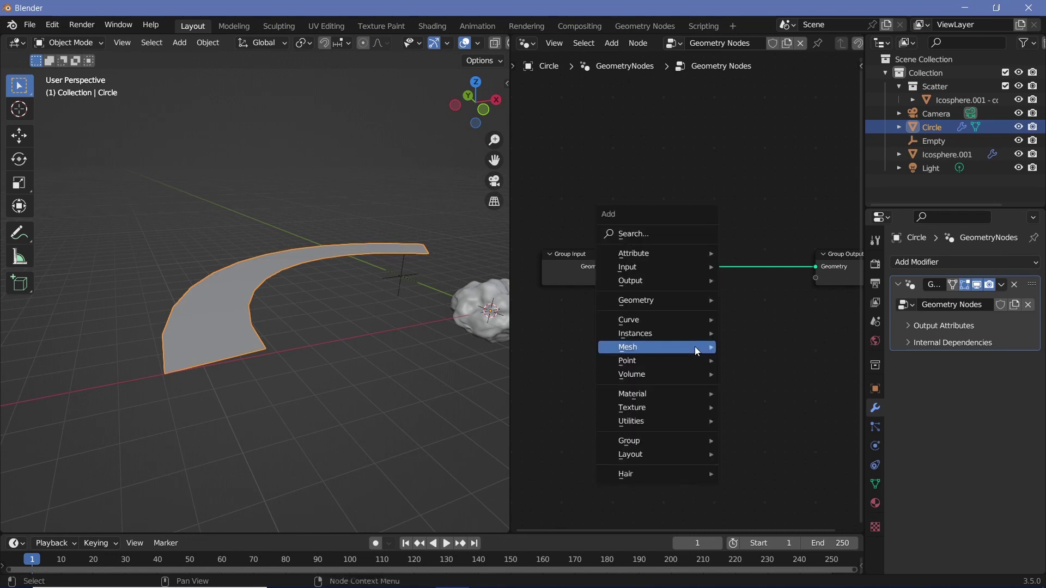
click(669, 233)
text(DISPR)
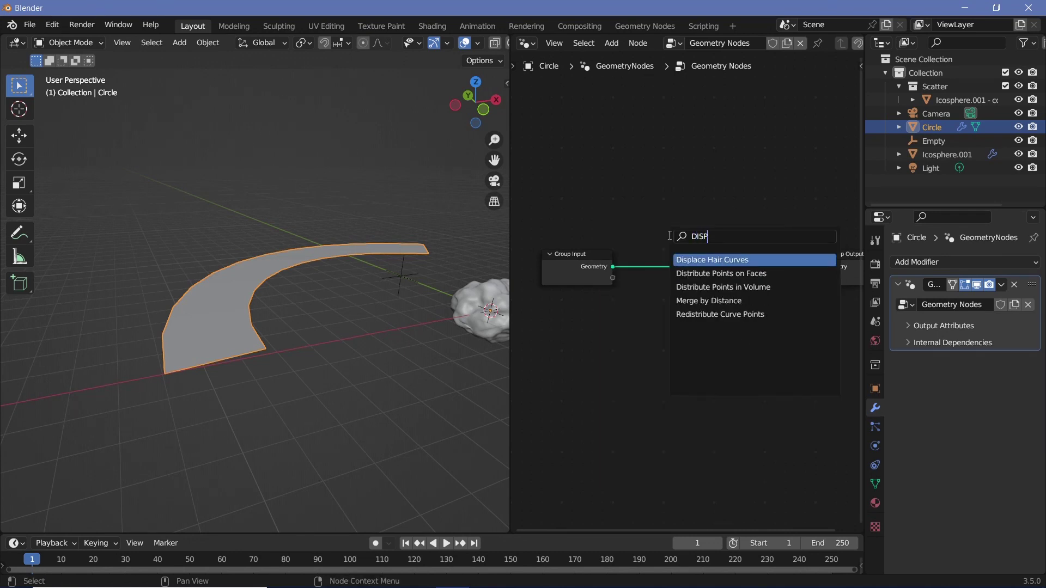
click(721, 287)
click(623, 355)
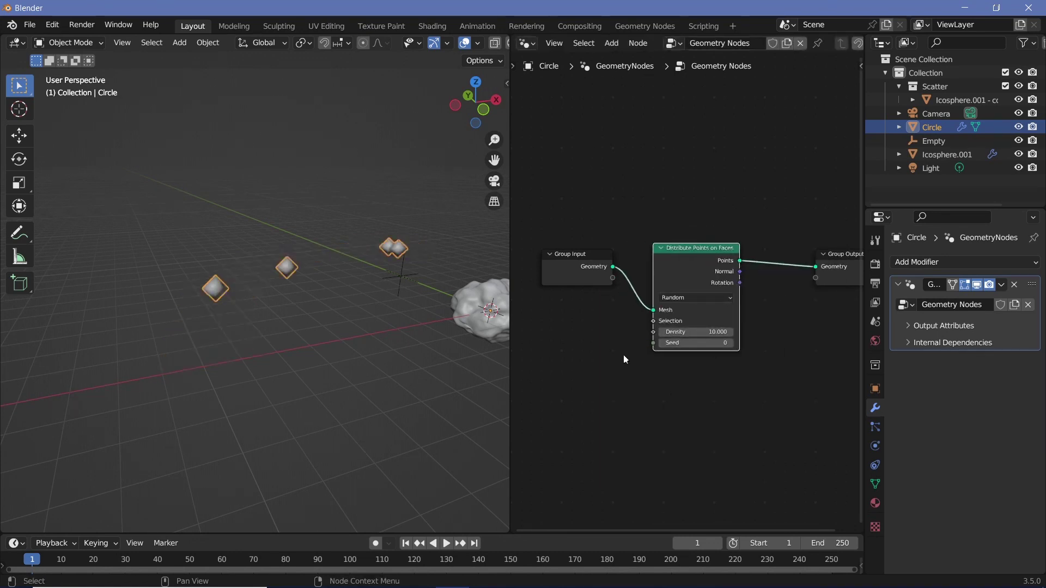
drag(681, 335, 773, 335)
middle_drag(126, 233, 178, 309)
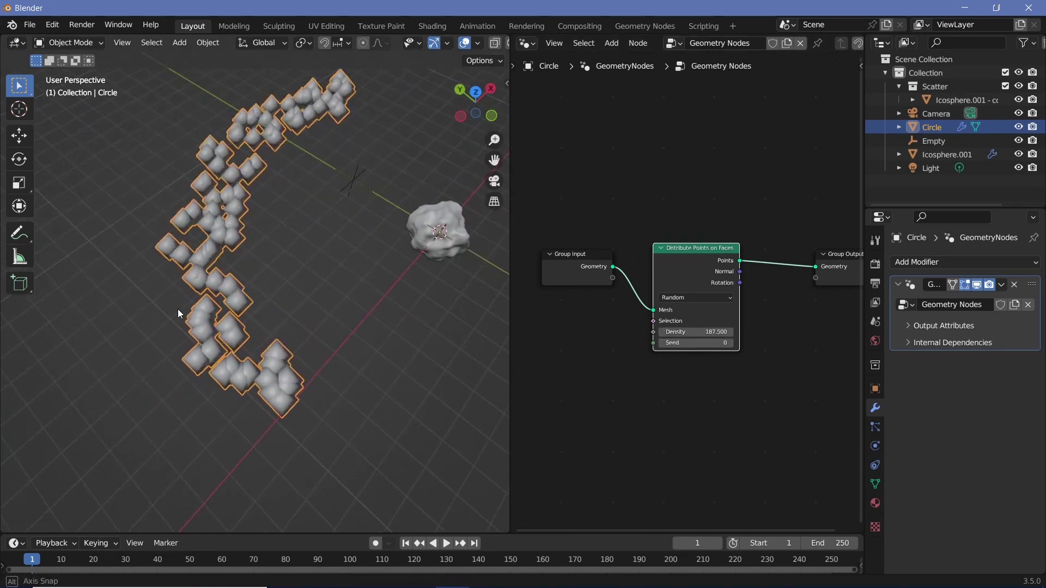
Switch the point distribution to Poisson Disk, with a minimum distance of 0.04 m and a maximum density of 179.2.
middle_drag(744, 382, 645, 406)
scroll(625, 319, up, 1)
click(624, 328)
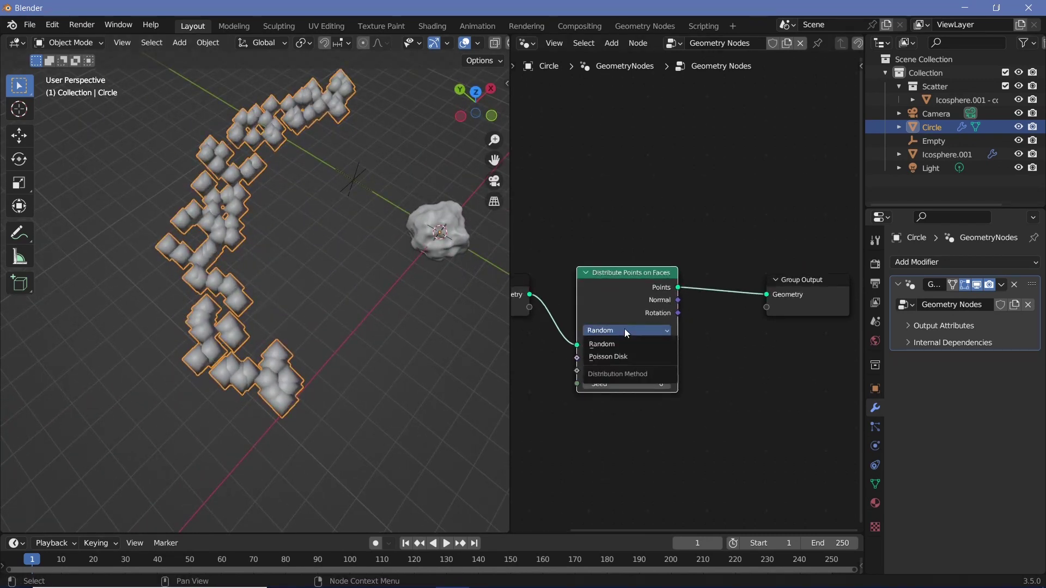
click(613, 355)
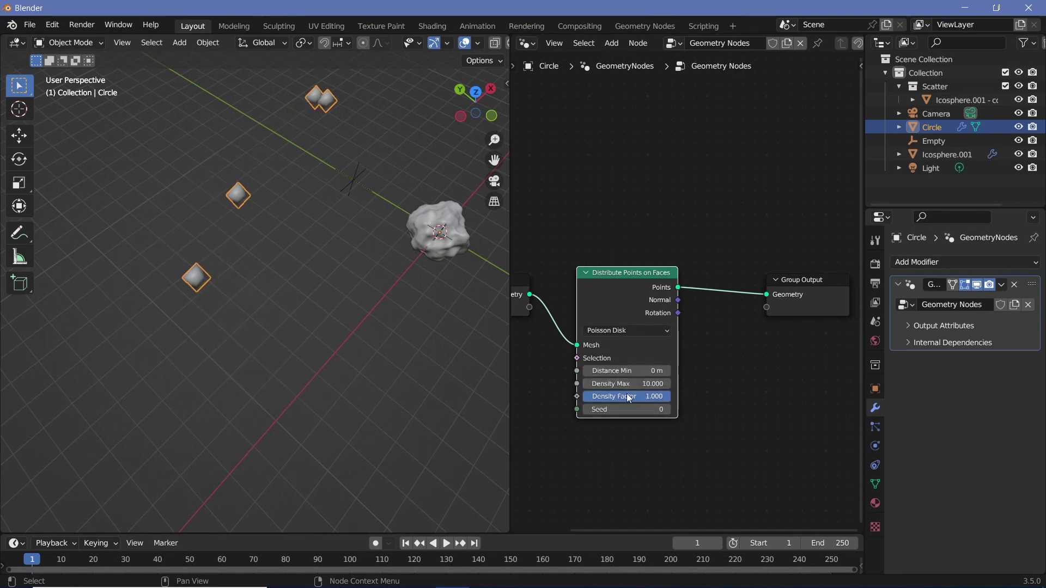
drag(626, 375, 602, 371)
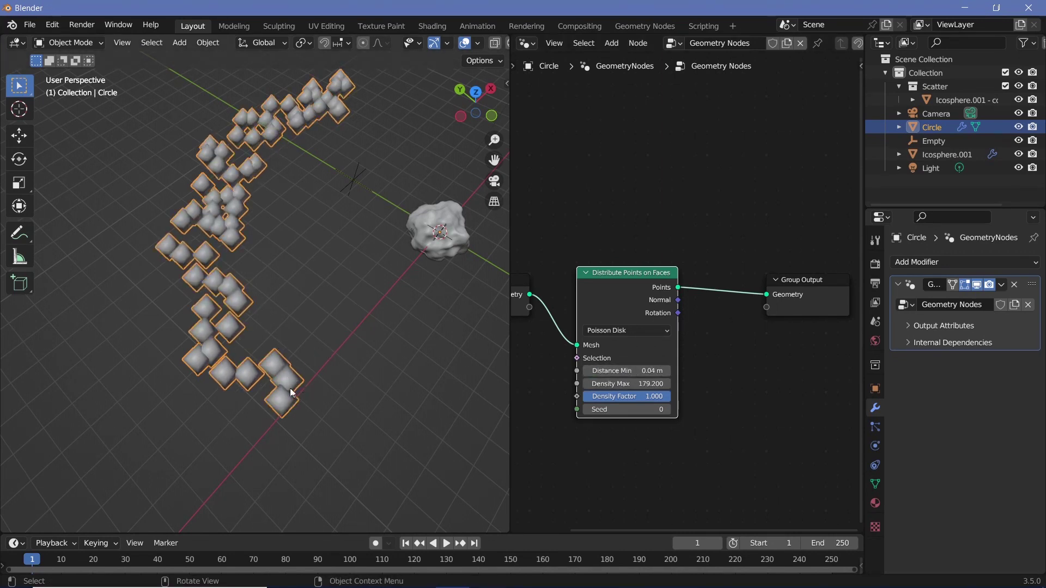
Make room before the Group Output and insert an Instance on Points node after Distribute Points on Faces.
middle_drag(700, 363, 717, 346)
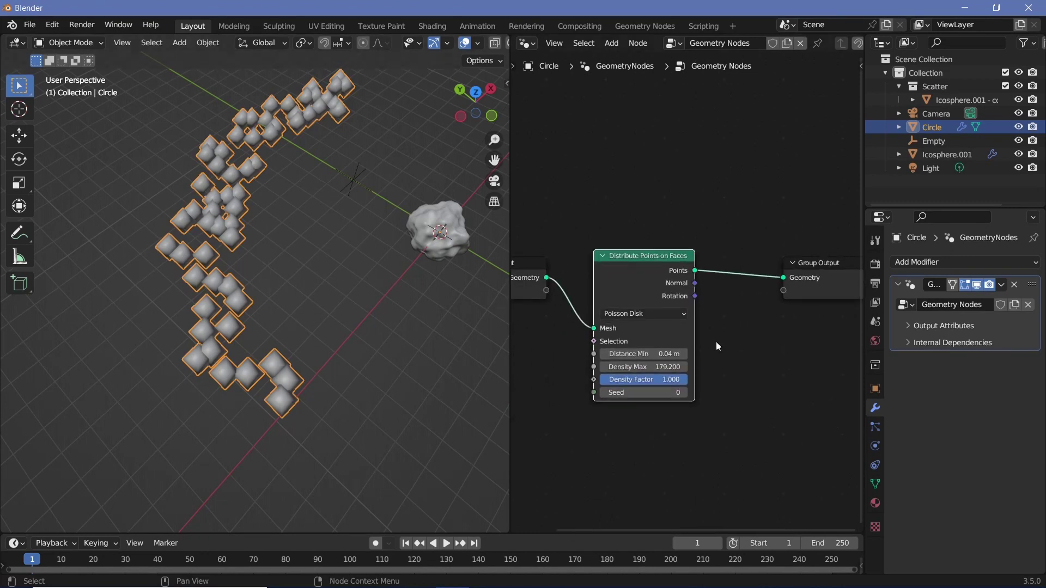
scroll(718, 342, down, 2)
drag(661, 281, 832, 268)
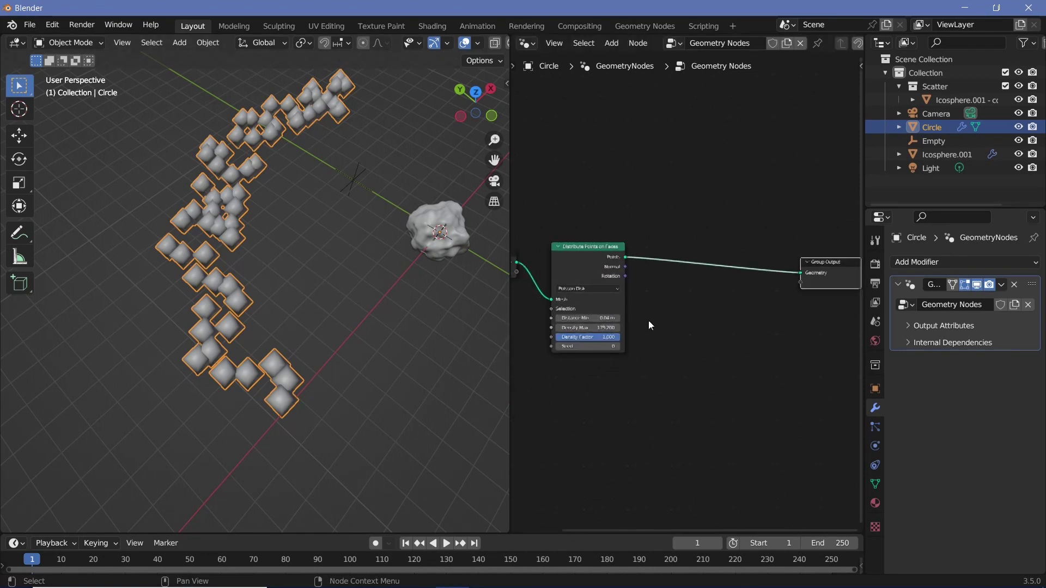
key(shift+a)
click(670, 321)
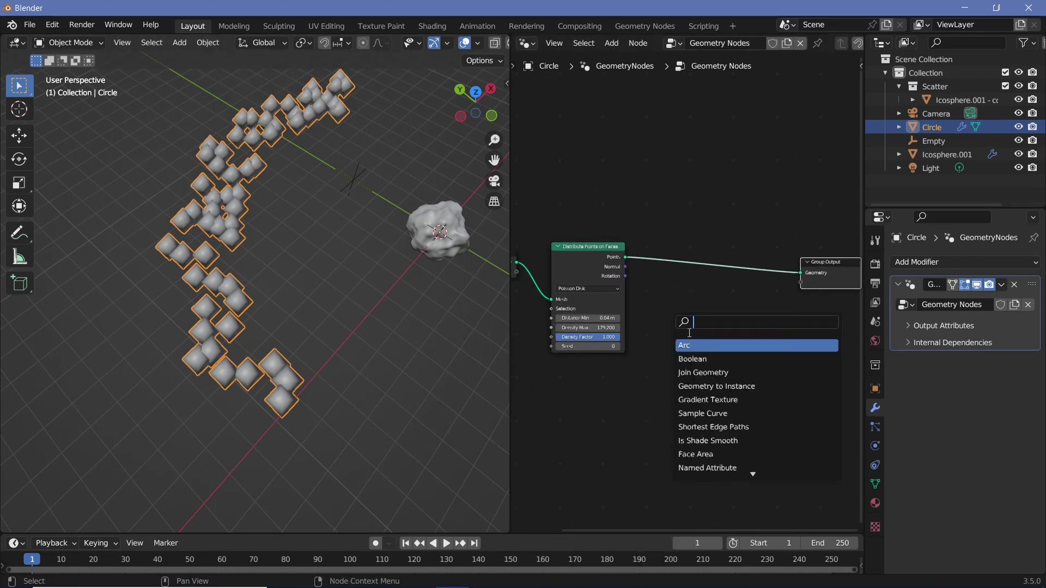
text(INSTANCE)
click(711, 413)
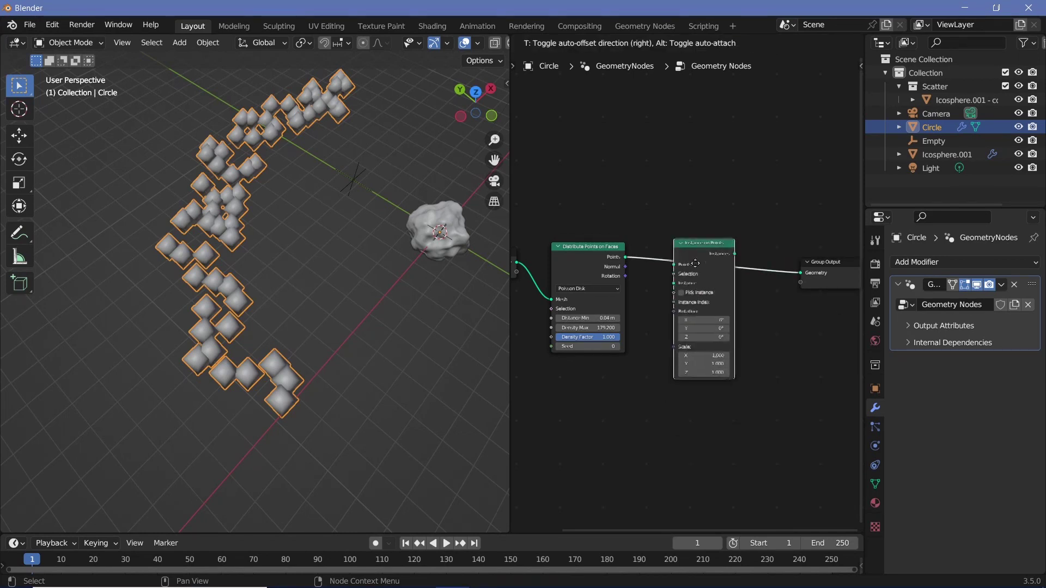
click(723, 279)
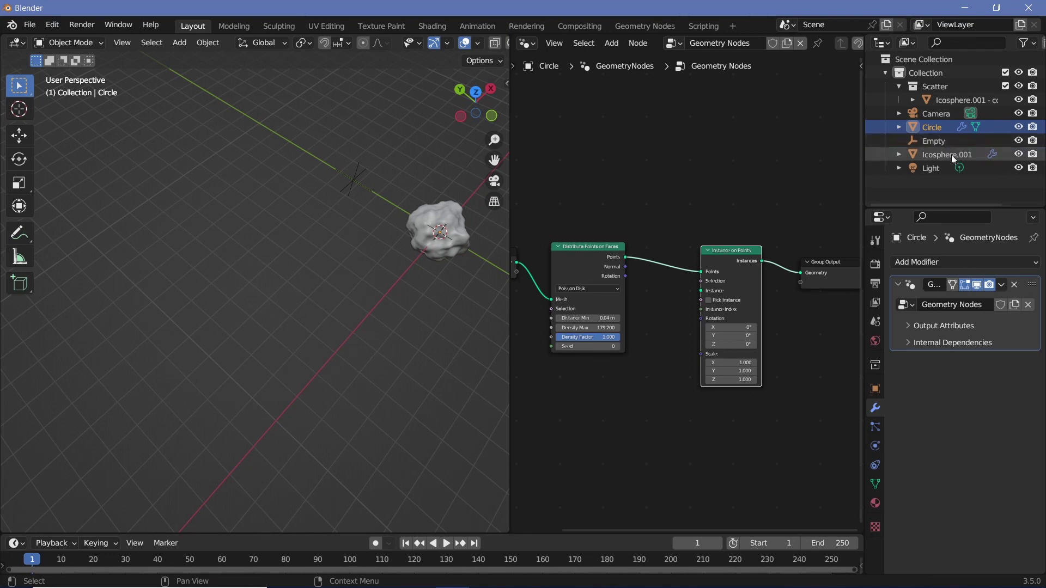
Bring Icosphere.001 into the node tree, feed its geometry to Instance on Points, and set the instance scale to 0.03 on all axes.
drag(951, 155, 704, 293)
scroll(316, 270, down, 4)
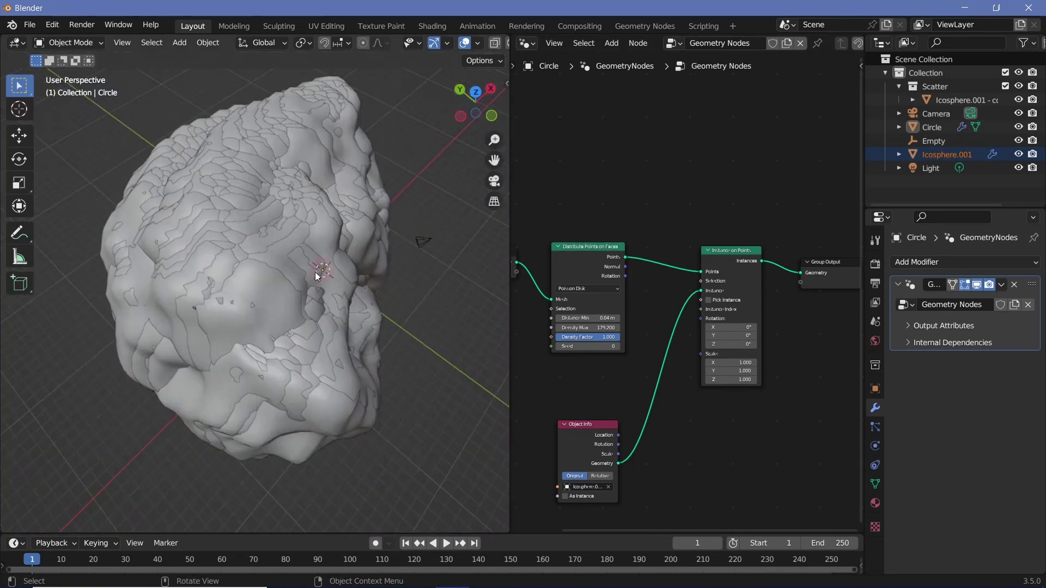
drag(738, 364, 738, 380)
text(0.35)
key(Return)
text(0.03)
key(Return)
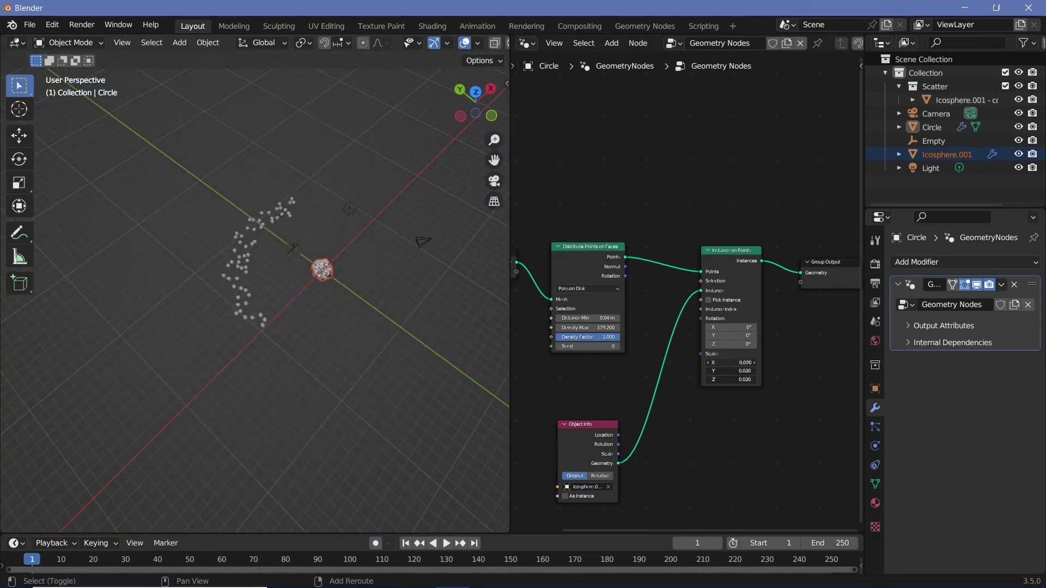
scroll(293, 289, up, 5)
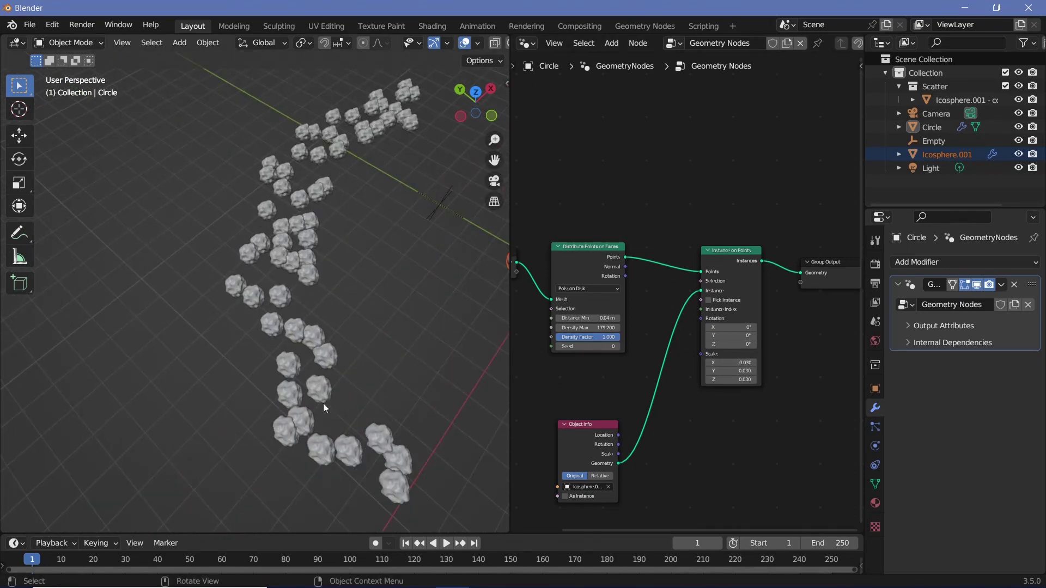
Add a Random Value node of type Vector to the Circle's node tree and feed it into the Rotation of Instance on Points.
middle_drag(360, 344, 348, 417)
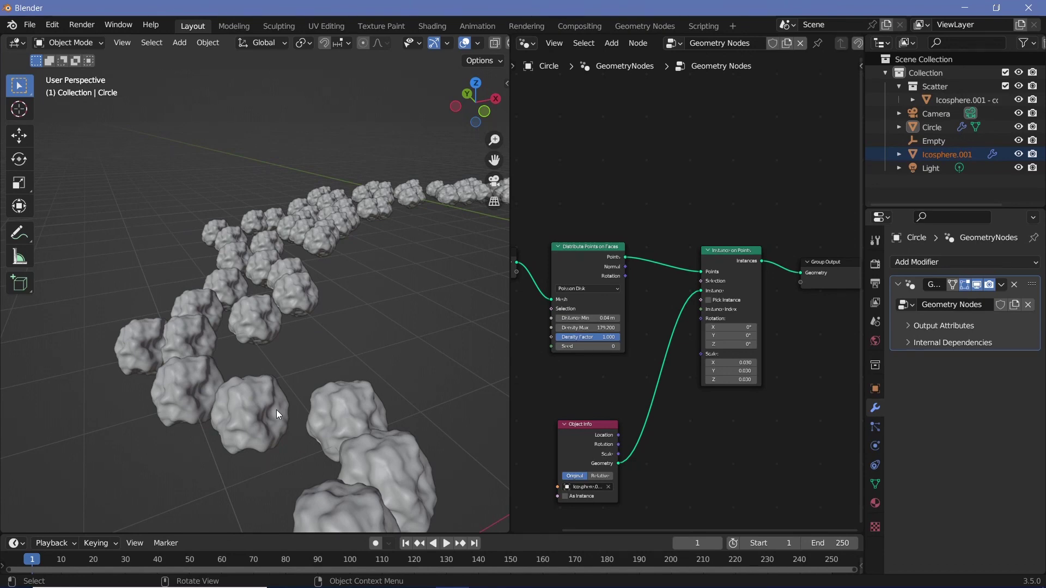
scroll(283, 375, down, 4)
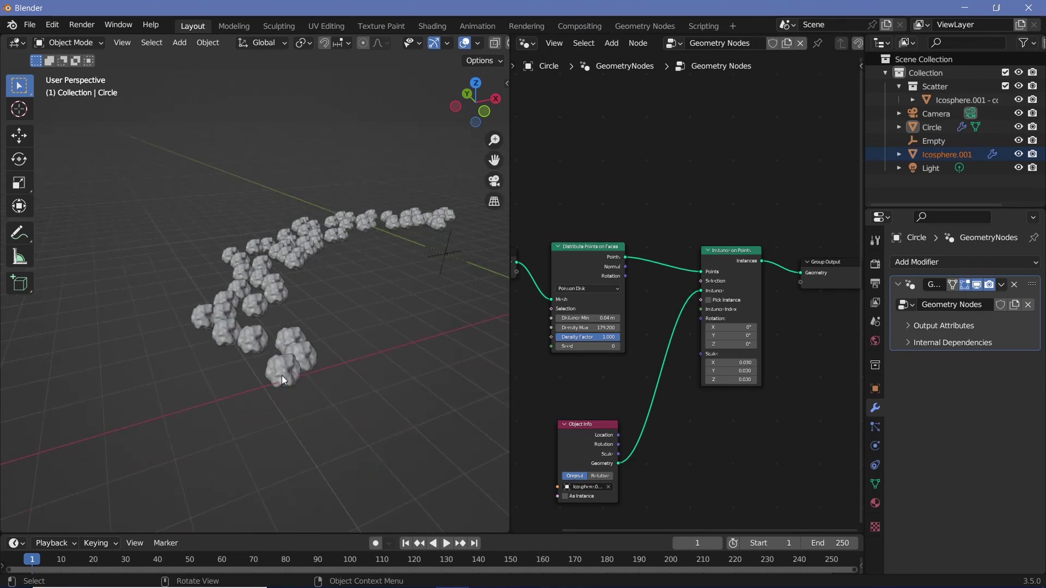
click(451, 246)
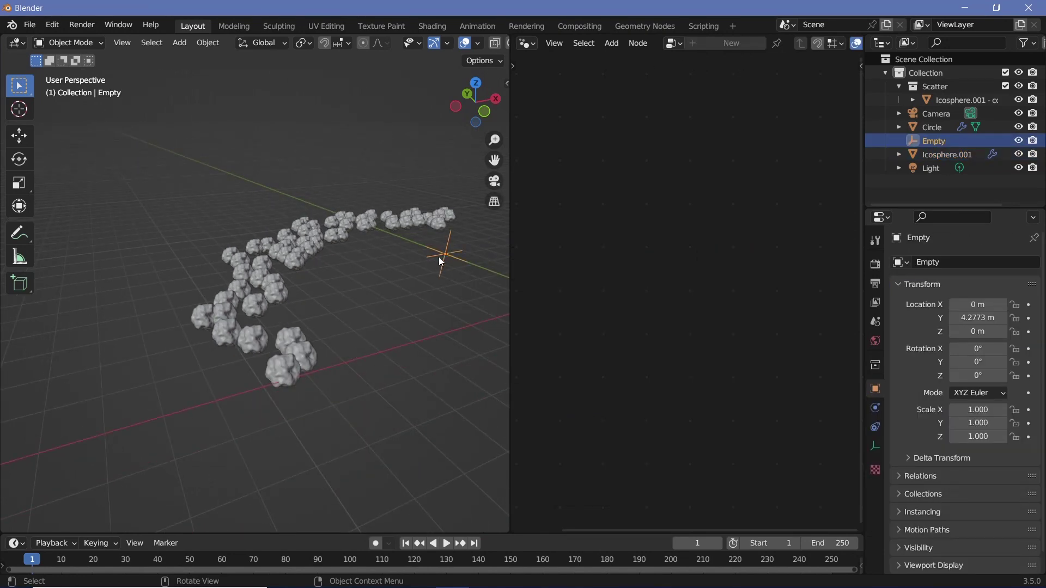
click(291, 340)
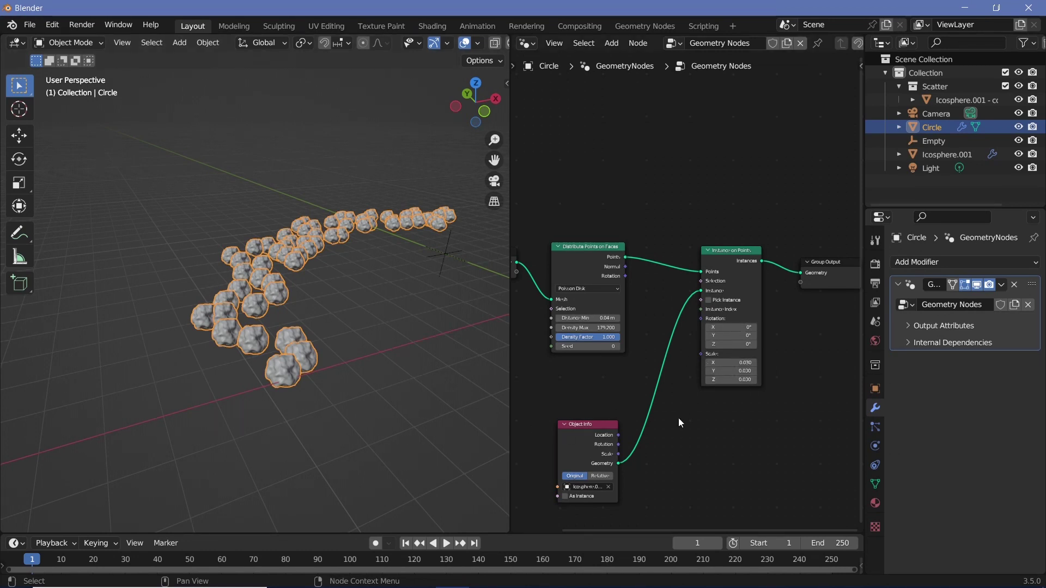
middle_drag(678, 417, 747, 403)
key(shift+a)
click(707, 332)
text(ran)
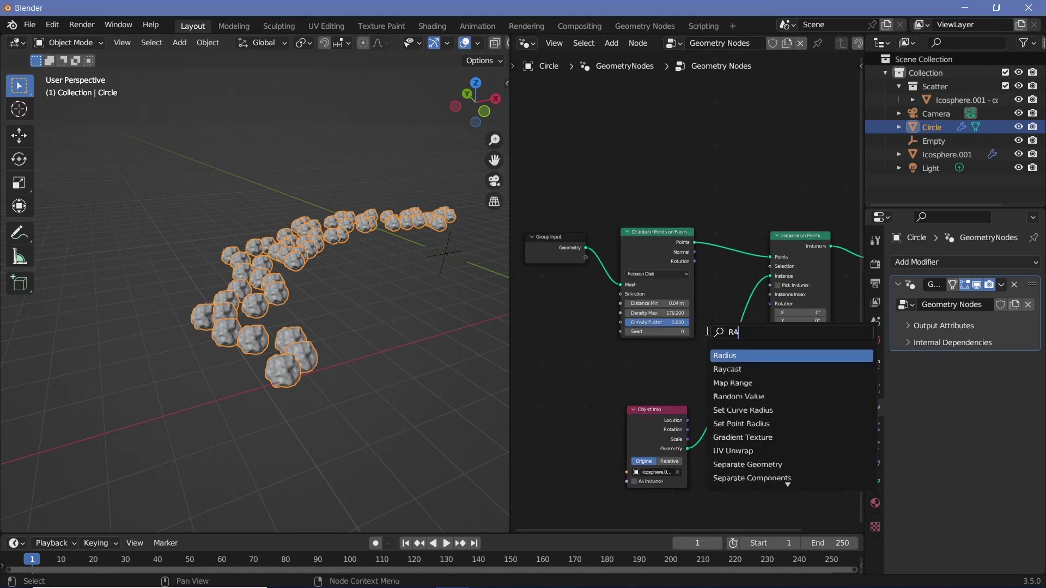
key(Return)
click(582, 381)
click(582, 385)
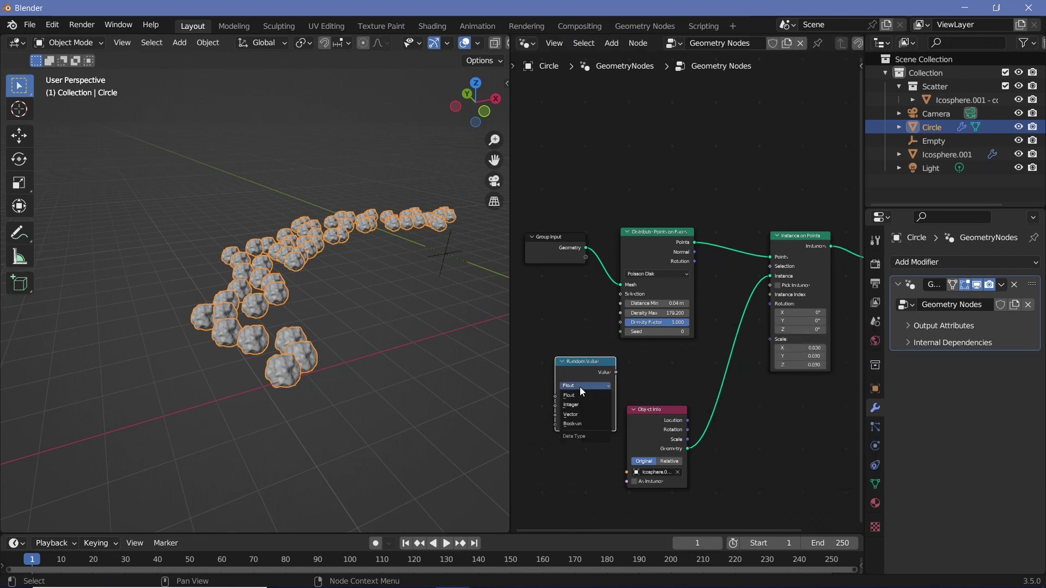
click(583, 414)
drag(594, 388, 772, 306)
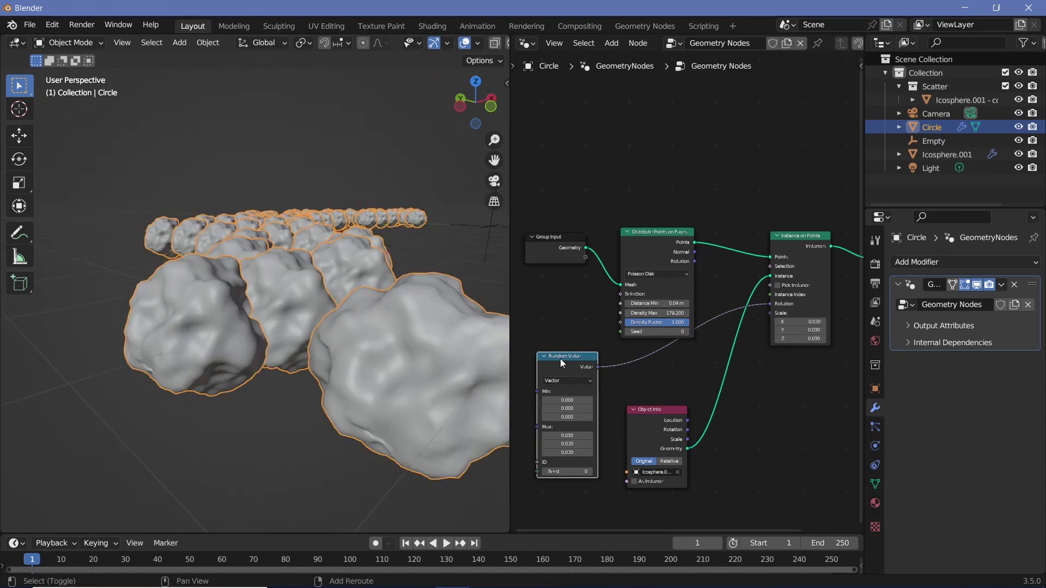
Duplicate the Random Value node, place the copy below Instance on Points, and switch its data type to Float.
key(shift+d)
click(779, 416)
click(781, 434)
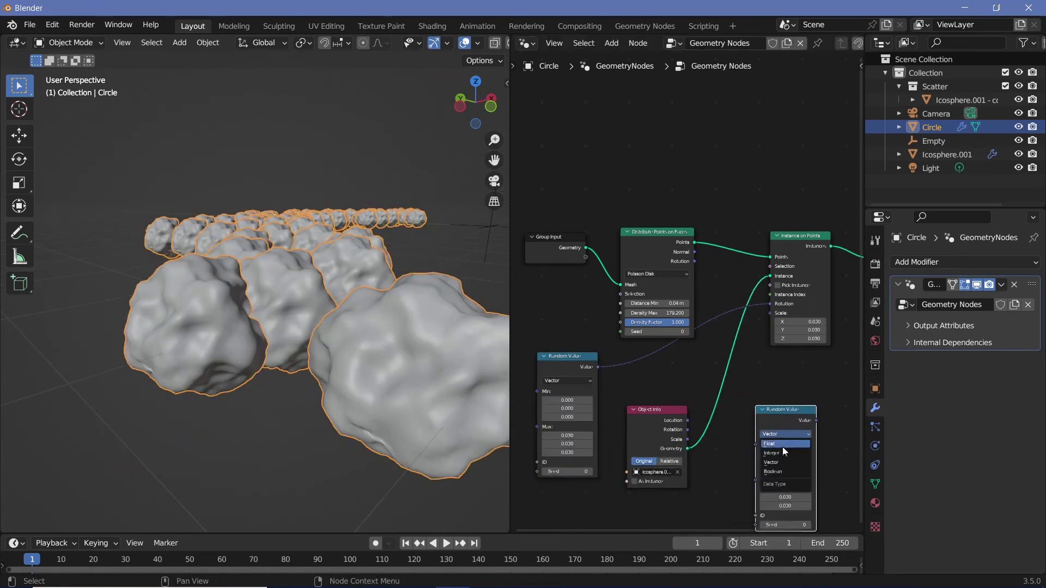
click(783, 446)
drag(817, 420, 797, 410)
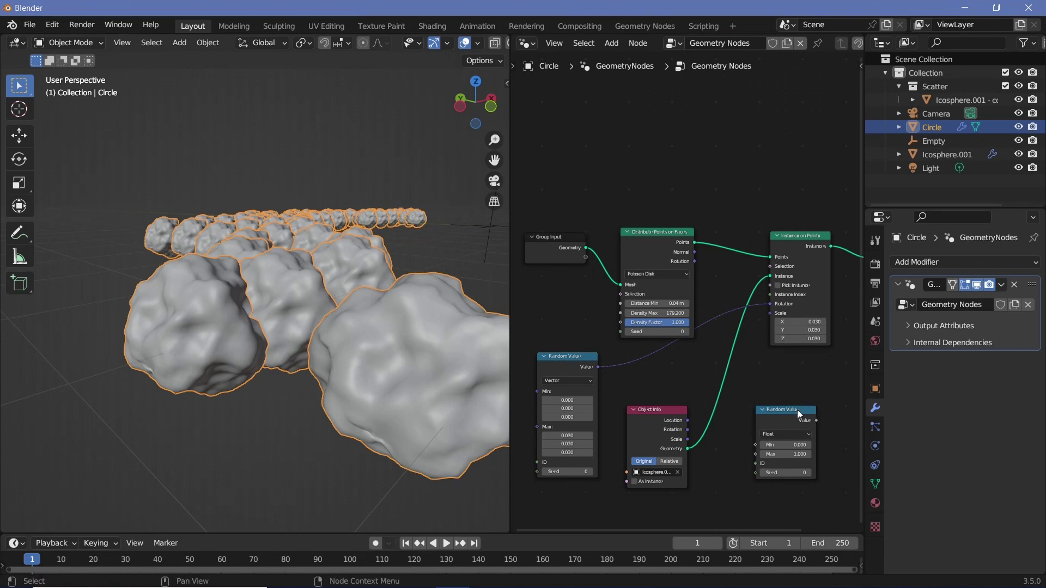
Set the Float Random Value to a minimum of 0.01 and a maximum of 0.03, and feed it into the instance Scale.
click(790, 453)
text(0.03)
key(Return)
click(788, 443)
text(0.01)
key(Return)
drag(817, 421, 769, 313)
middle_drag(313, 348, 254, 262)
Raise the maximum of the Vector Random Value node to 8.75 on all three axes to vary the rock rotation.
click(573, 356)
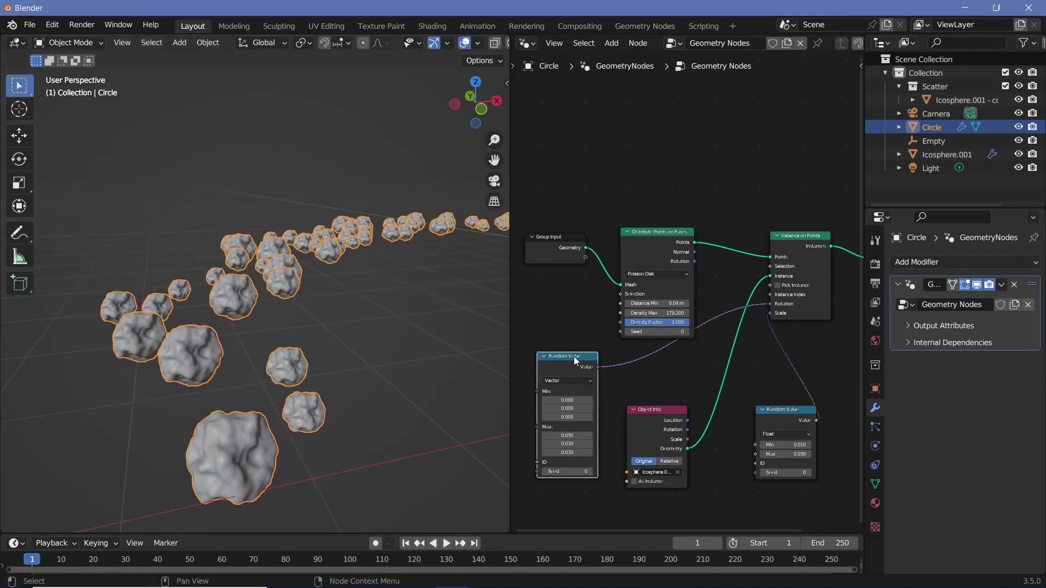
drag(570, 432, 655, 454)
mouse_move(277, 292)
middle_down()
mouse_move(305, 324)
mouse_move(301, 374)
mouse_move(326, 315)
mouse_move(334, 322)
mouse_move(275, 285)
middle_up()
scroll(267, 294, up, 2)
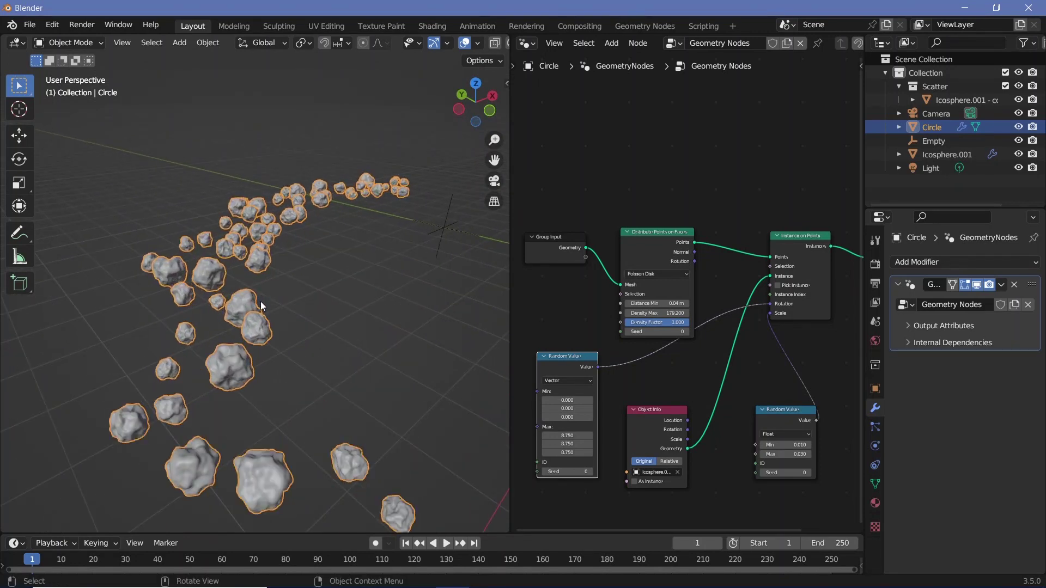
scroll(230, 273, down, 3)
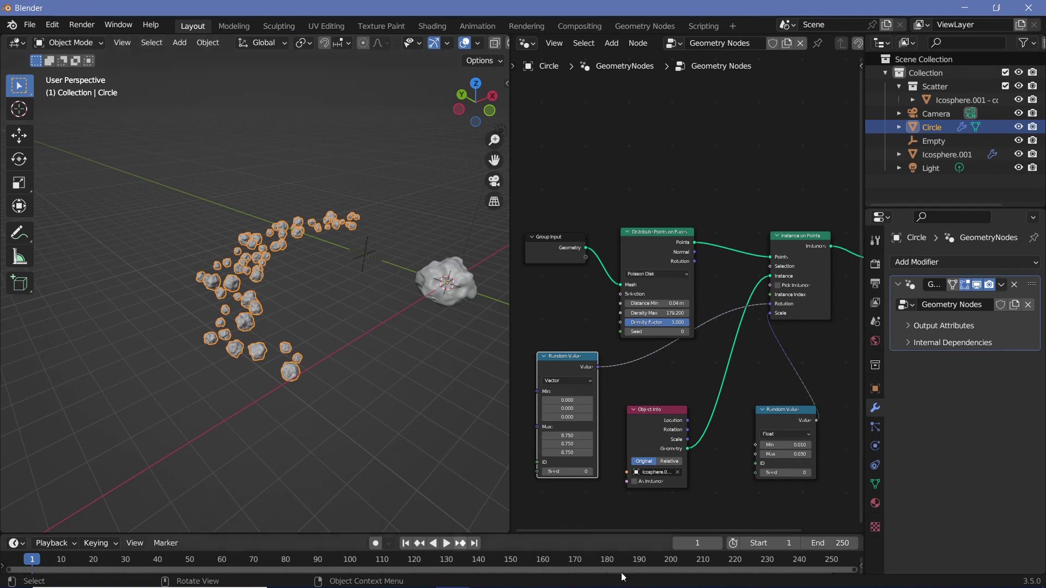
Remove the Geometry Nodes modifier from the Circle and give it a new emitter particle system with an end frame of 1.
click(1014, 285)
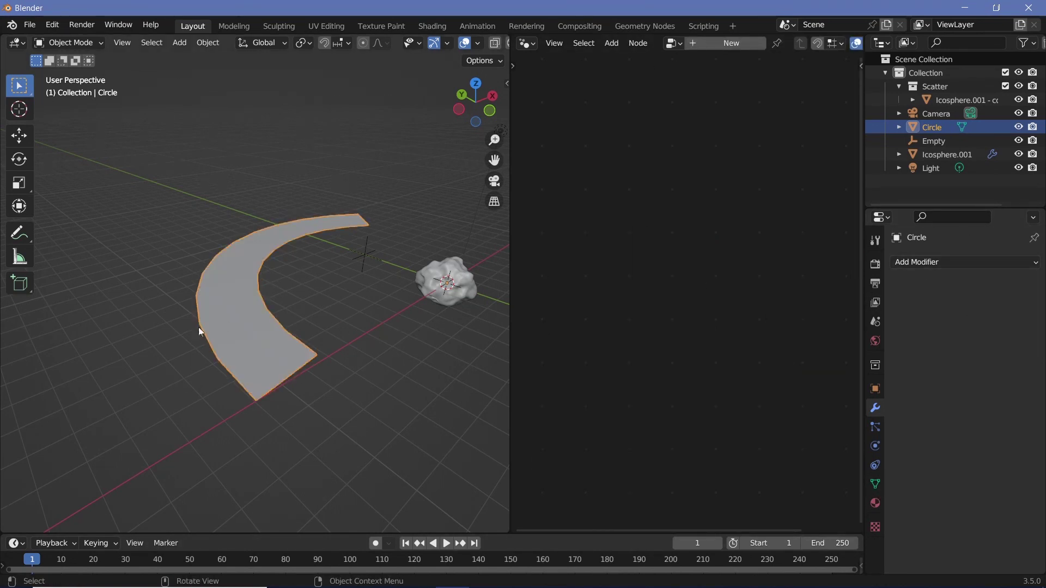
click(876, 428)
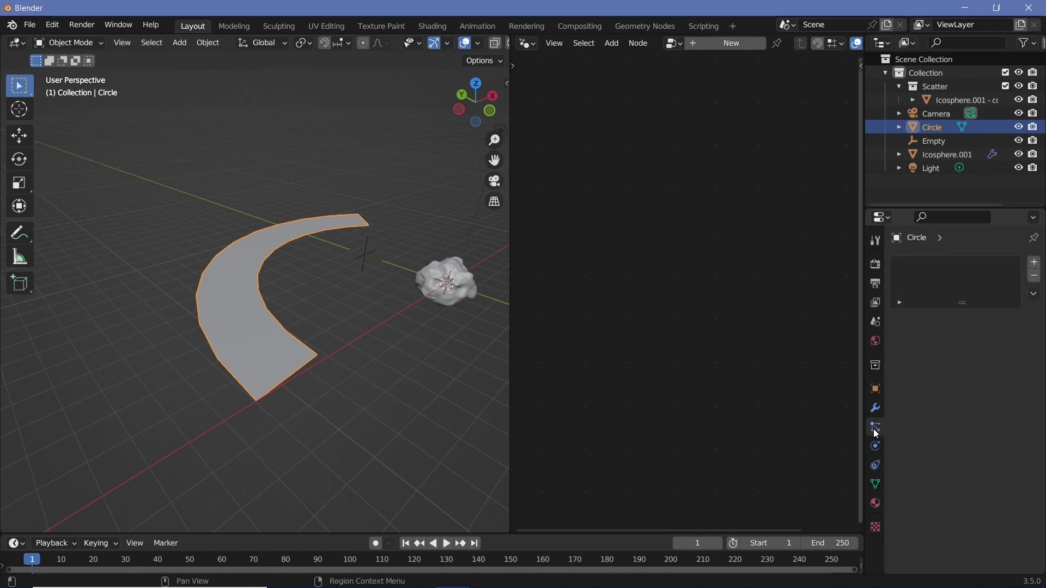
click(1034, 263)
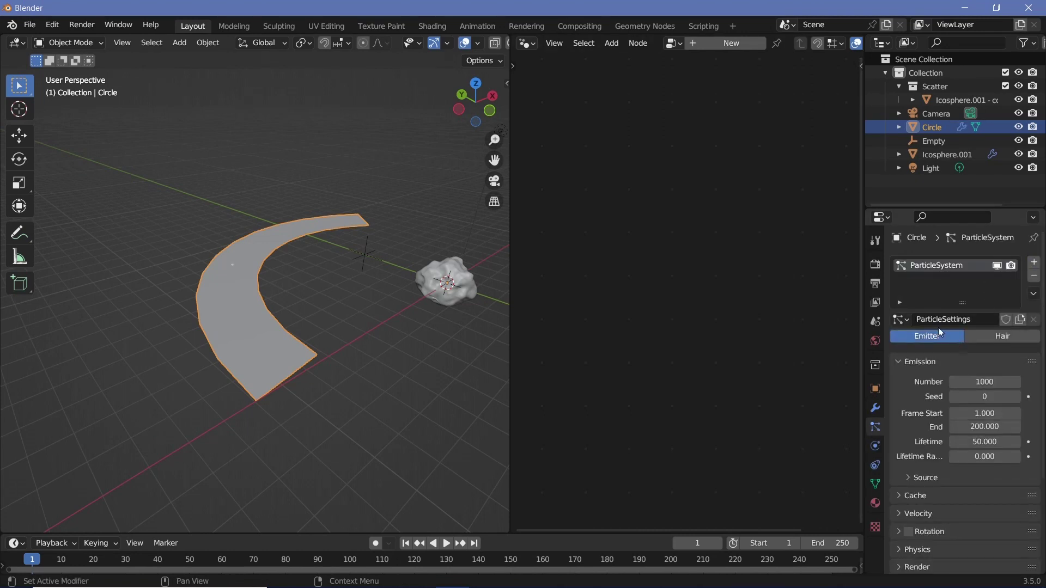
double_click(984, 428)
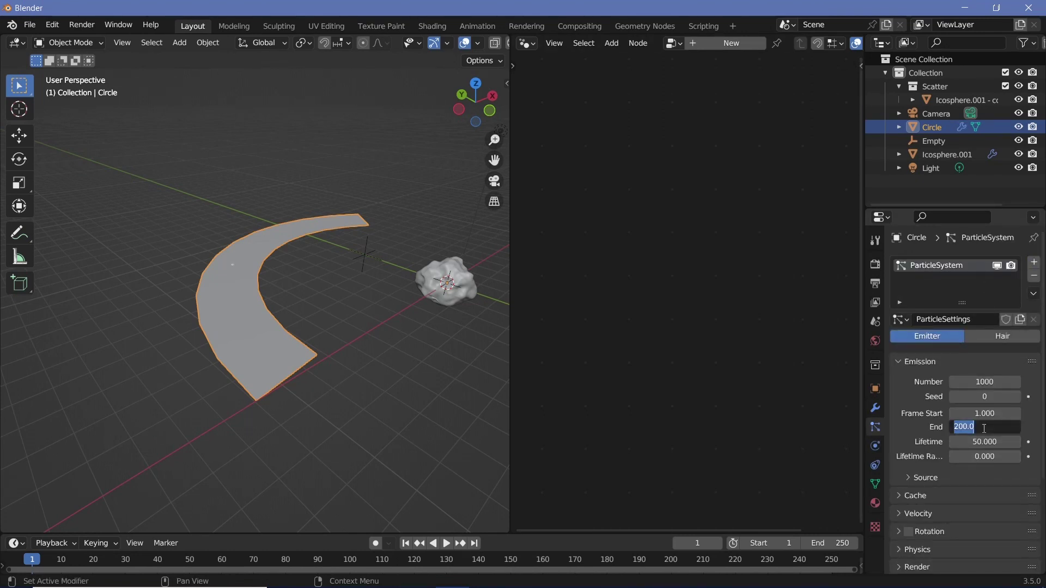
text(1)
key(Return)
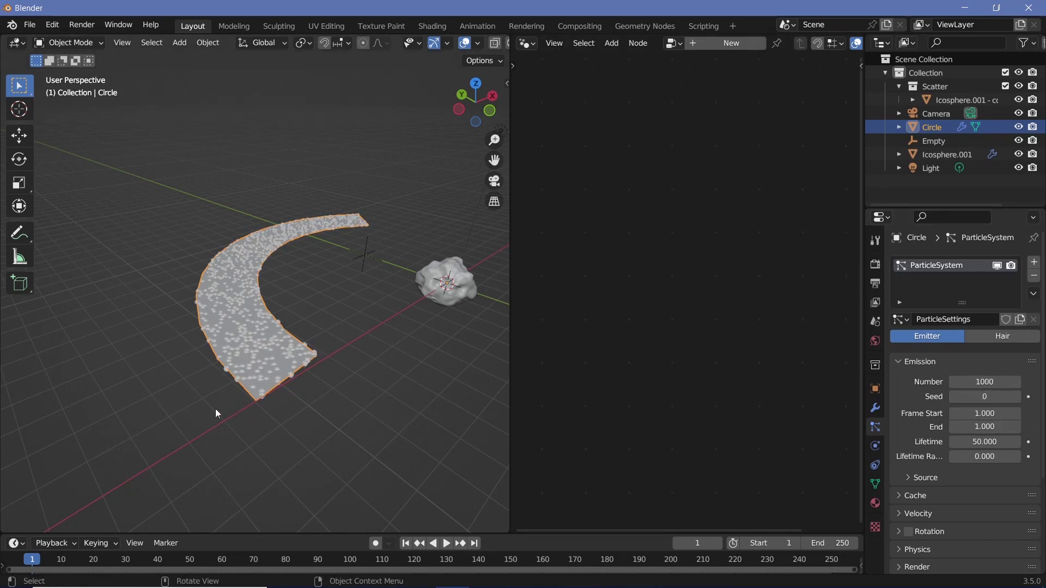
Examine the Density option among the particle system's vertex group settings.
click(60, 43)
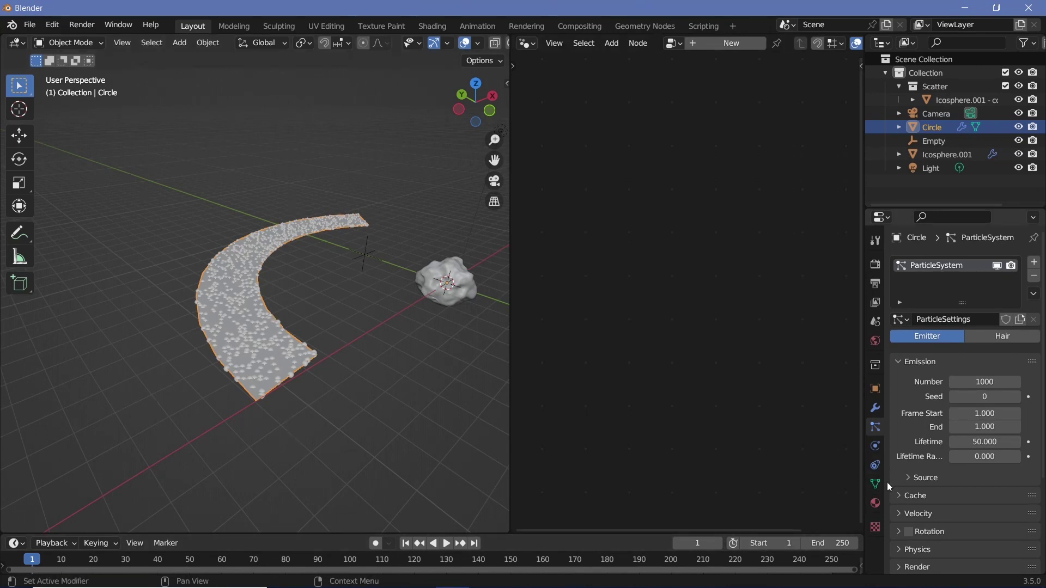
scroll(904, 506, down, 5)
click(915, 529)
scroll(935, 499, down, 4)
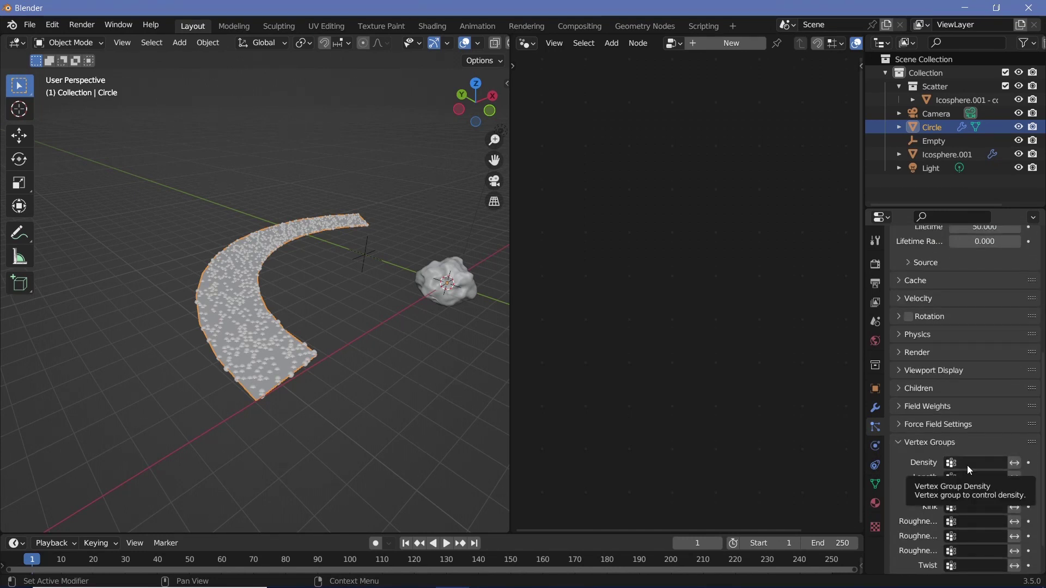
click(920, 442)
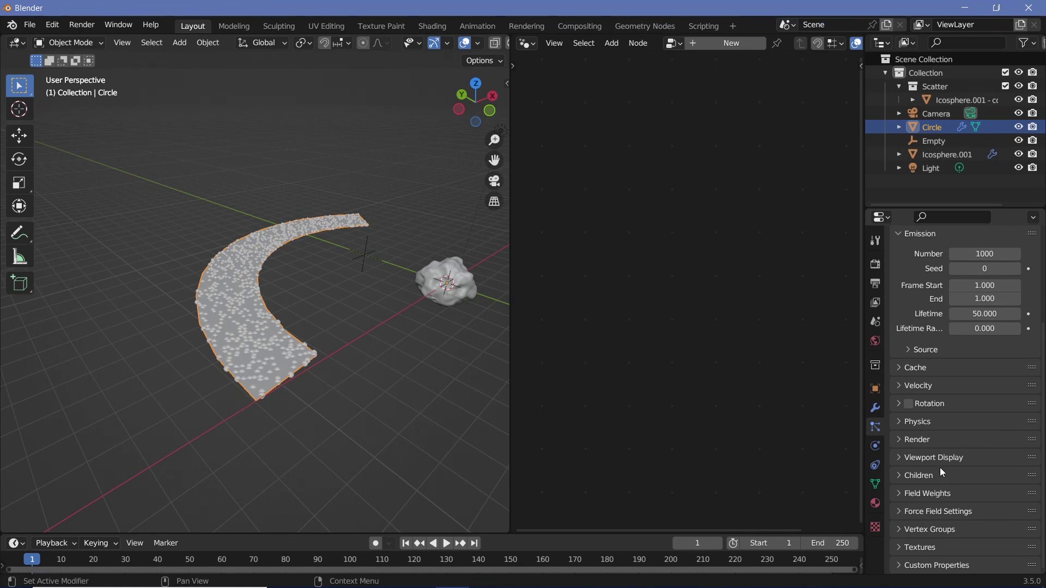
Enable particle rotation and set Randomize to 1, Phase to 1, and Randomize Phase to 2.
click(908, 403)
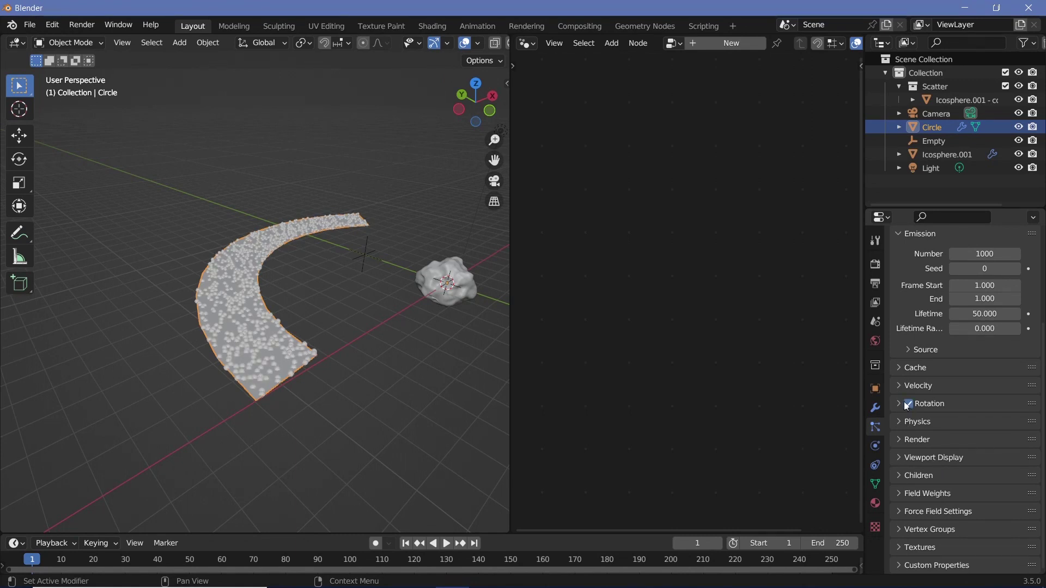
click(899, 403)
drag(967, 439, 1019, 439)
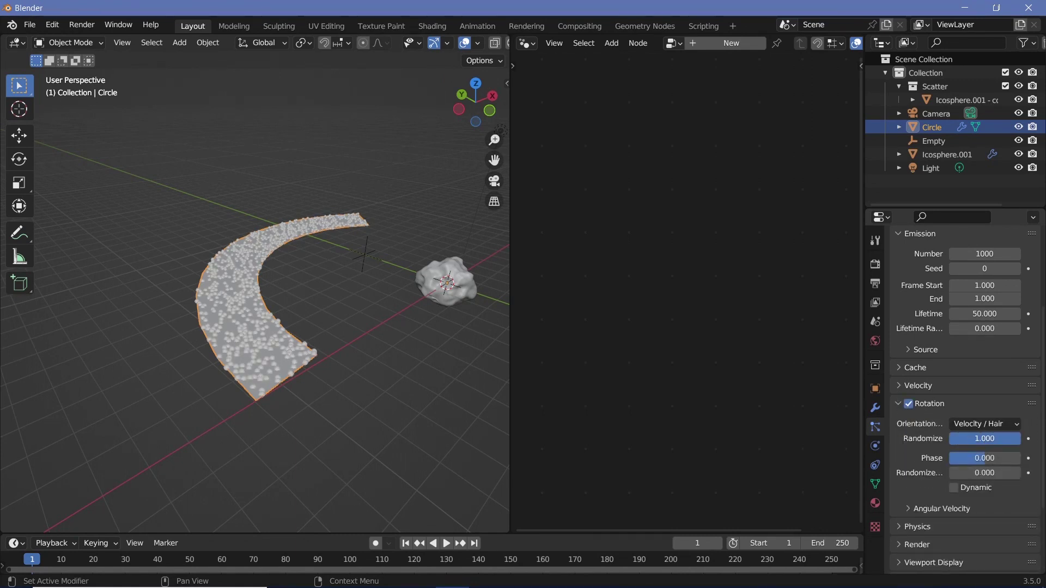
drag(966, 473, 1018, 462)
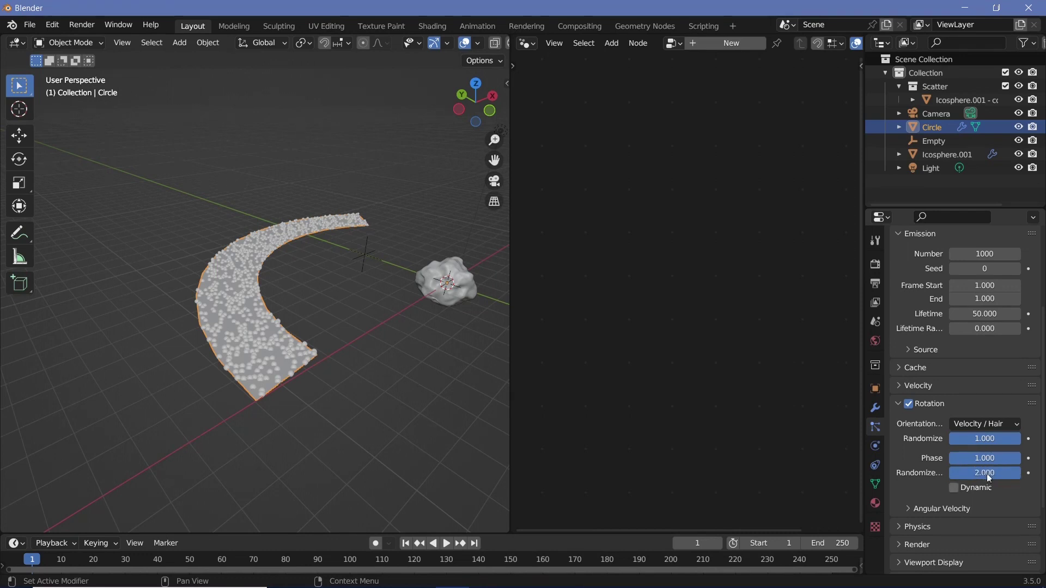
Render the particles as Object and choose Icosphere.001 as the instance object.
scroll(914, 485, down, 3)
click(907, 467)
scroll(923, 497, down, 4)
scroll(923, 495, down, 4)
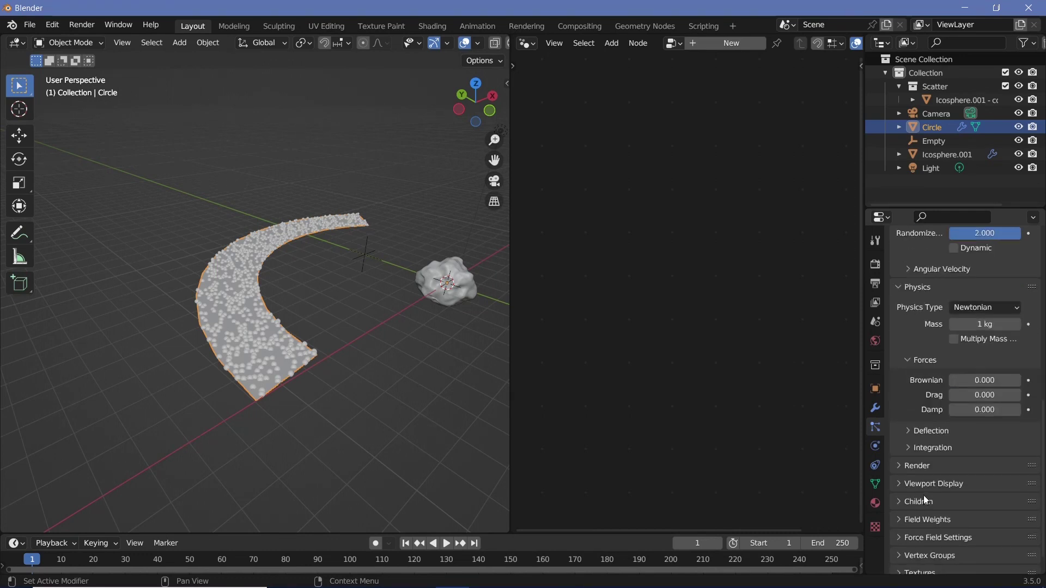
ctrl+click(913, 460)
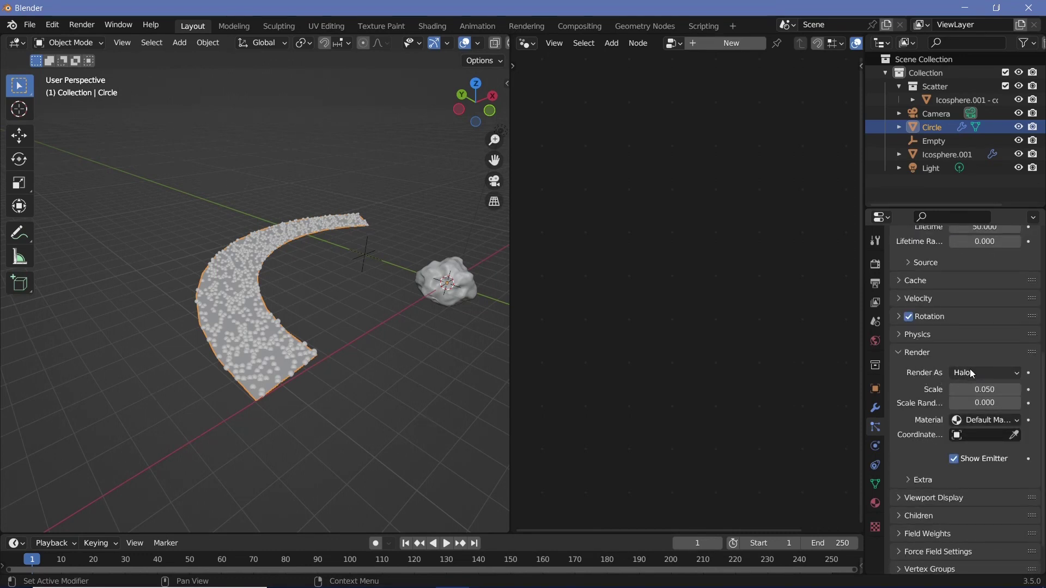
click(972, 374)
click(942, 447)
click(981, 471)
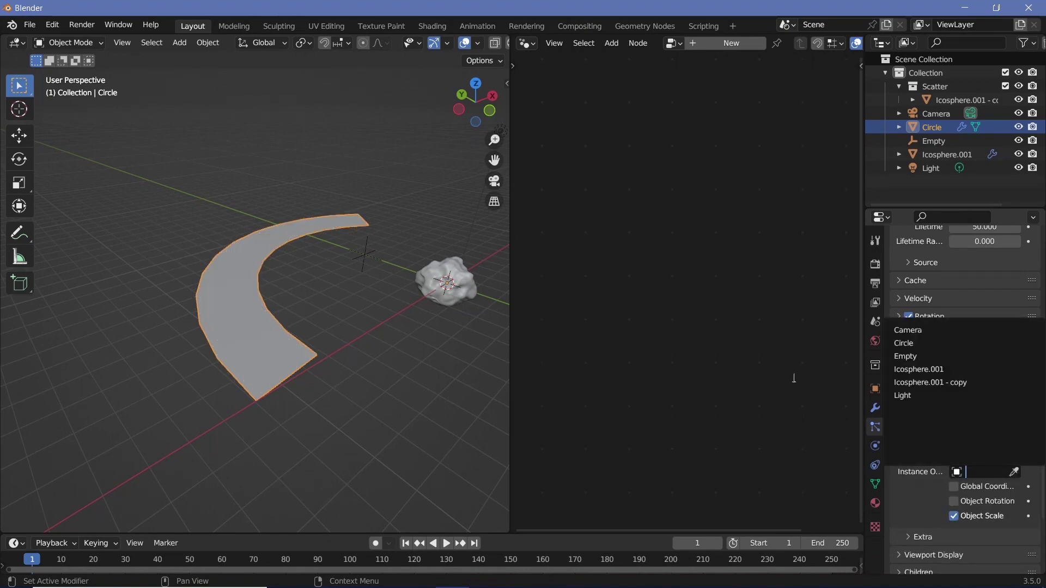
click(918, 370)
scroll(263, 362, up, 5)
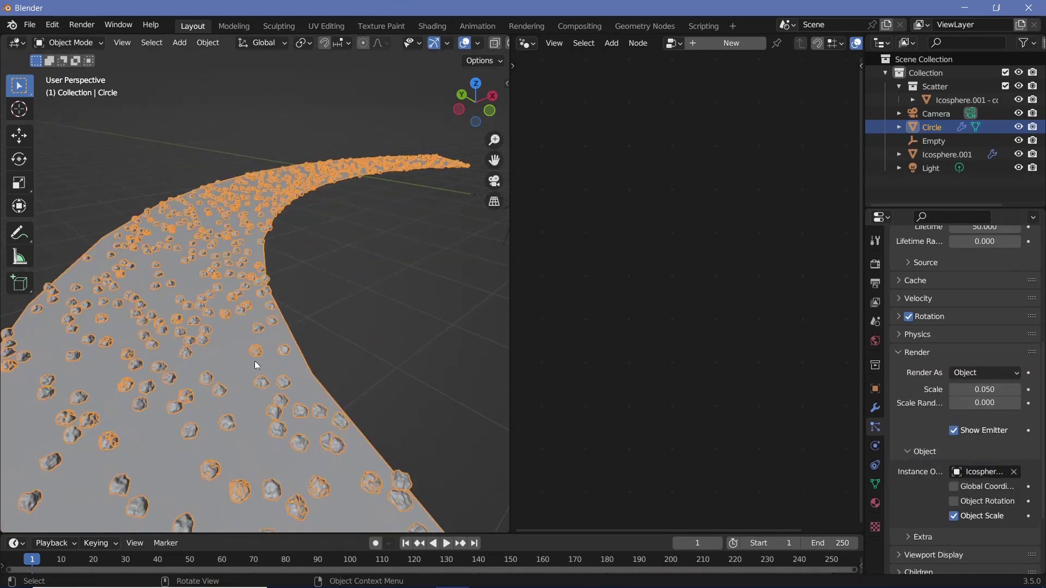
Set the particles' scale randomness to 1 and turn off Show Emitter for the strip.
middle_drag(256, 365, 230, 331)
scroll(916, 492, down, 4)
drag(984, 315, 1020, 316)
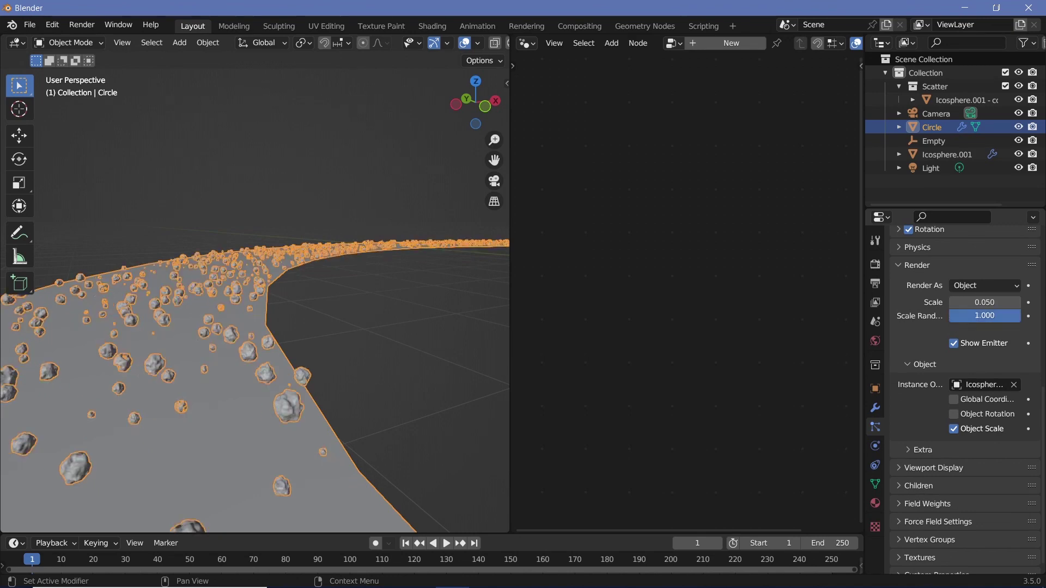
middle_drag(283, 406, 231, 368)
scroll(282, 378, down, 2)
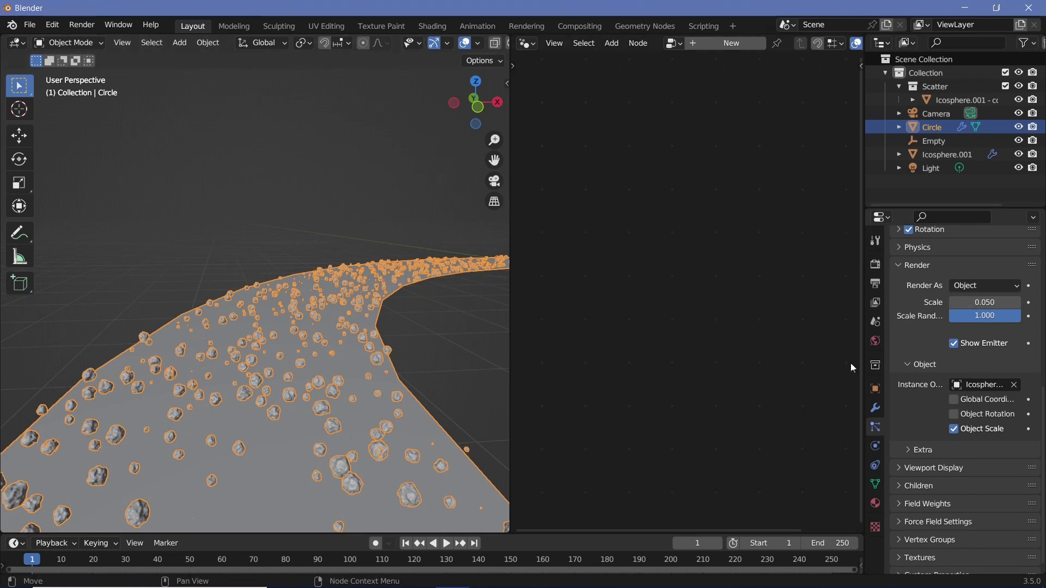
click(953, 343)
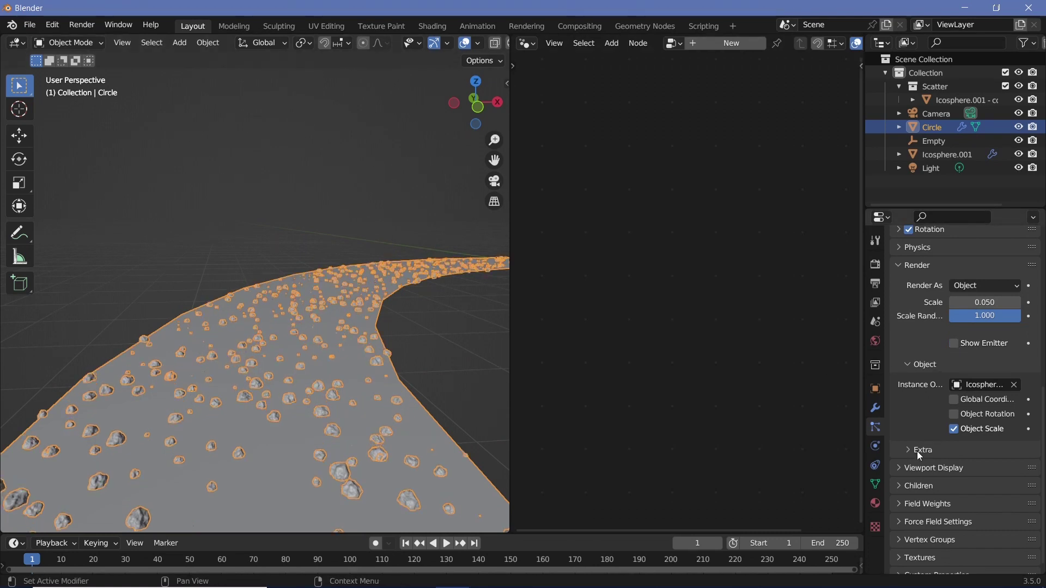
Reduce the Gravity field weight of the particle system.
scroll(911, 456, down, 1)
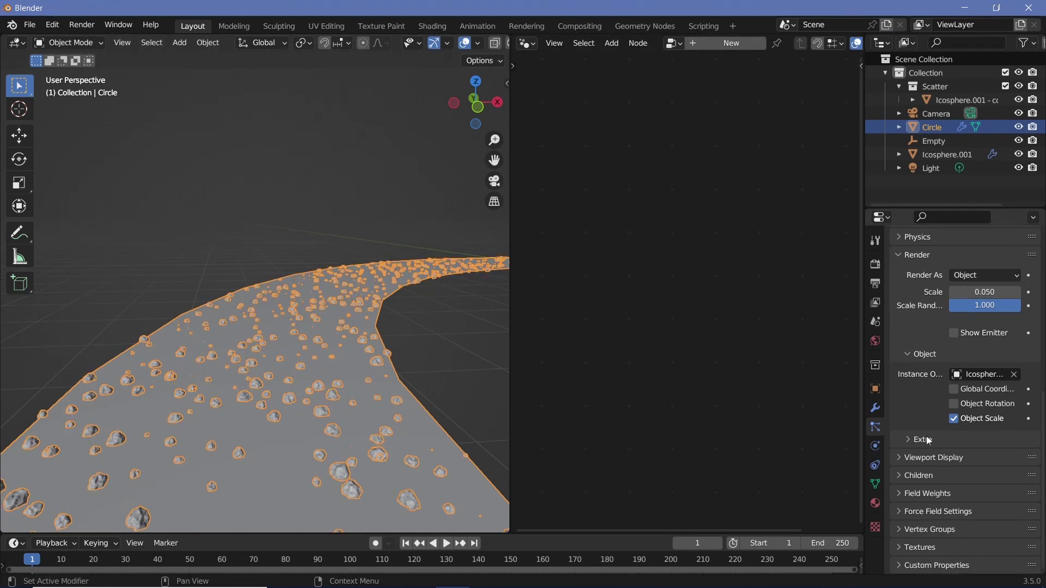
click(921, 493)
scroll(916, 492, down, 5)
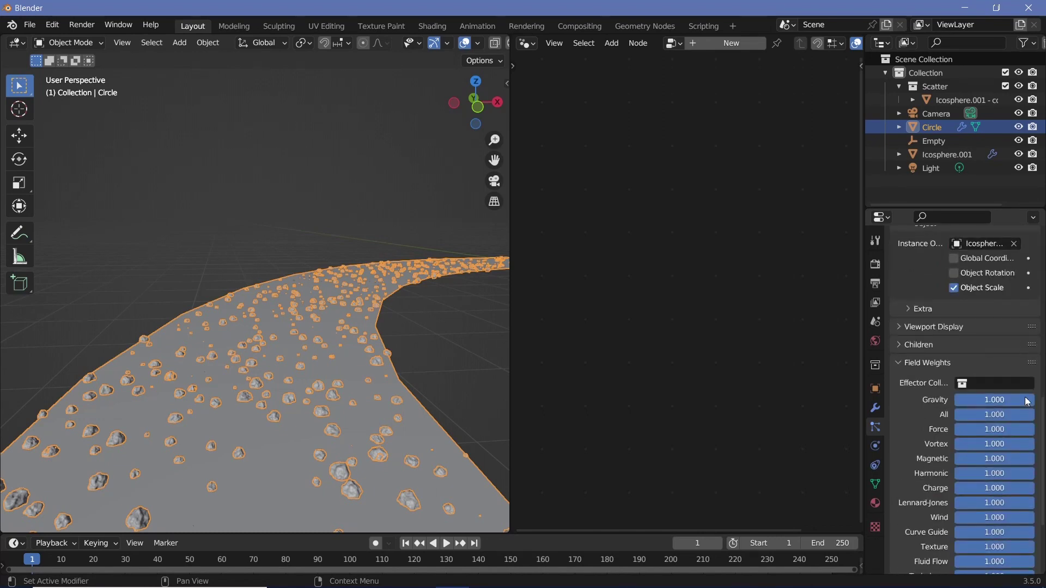
drag(1028, 403, 926, 414)
Set the particles' emission velocity along the normal to 0 m/s.
scroll(903, 391, up, 15)
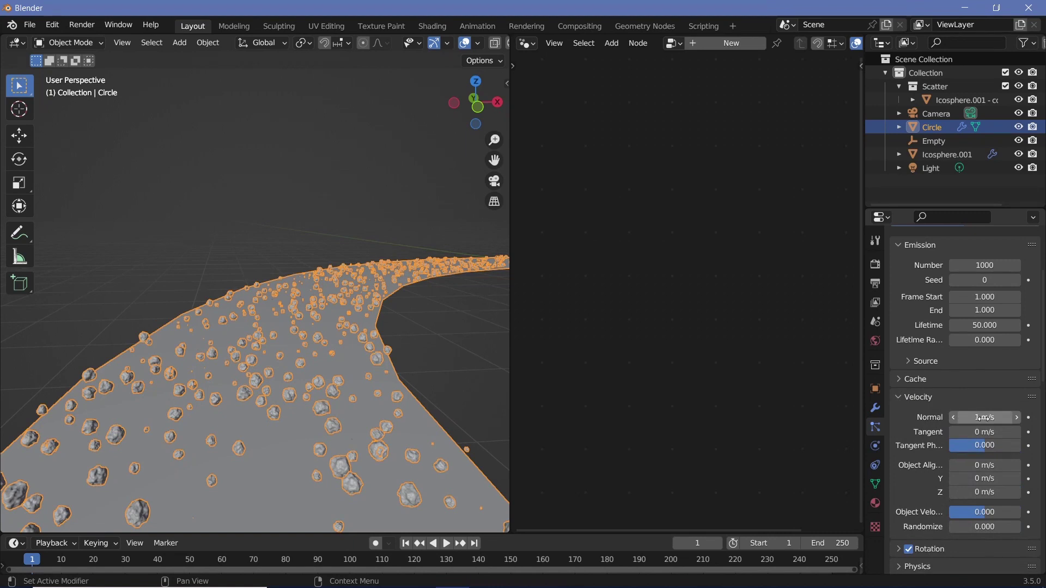
click(974, 415)
text(0)
key(Return)
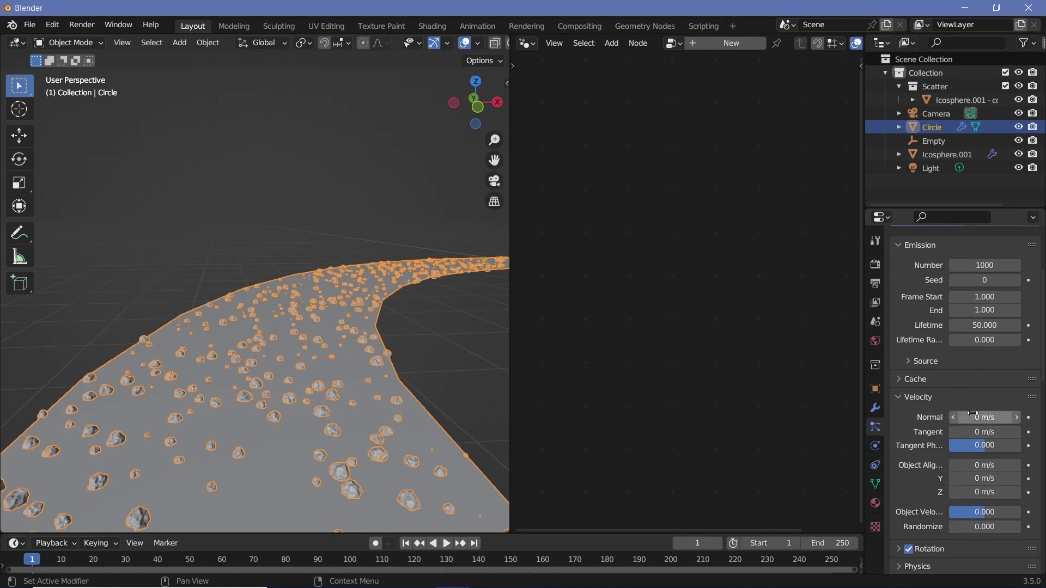
scroll(913, 354, up, 3)
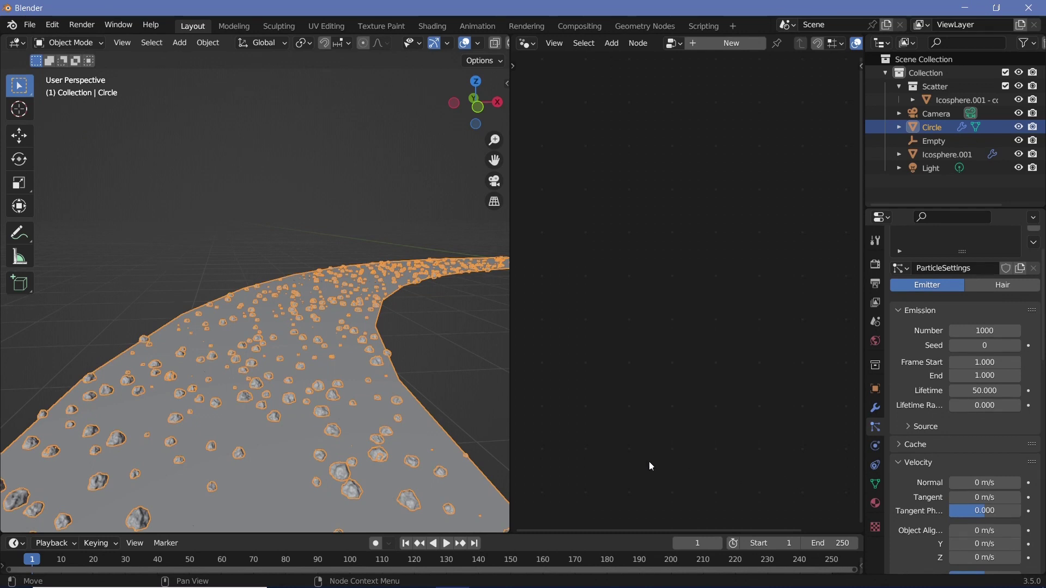
Turn off Show Emitter in the particle system's viewport display settings for the curved strip.
scroll(370, 395, down, 5)
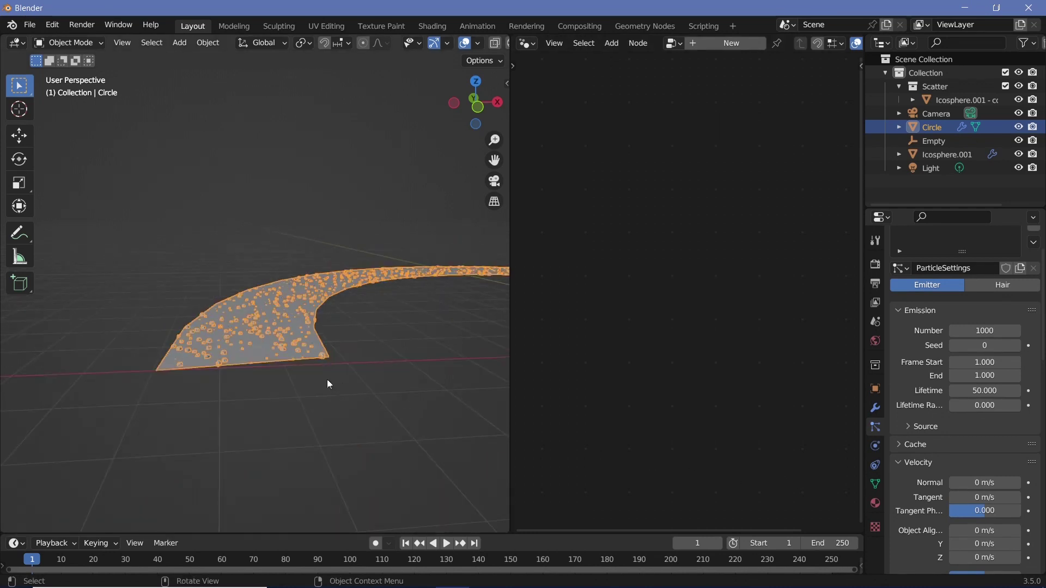
scroll(327, 380, up, 5)
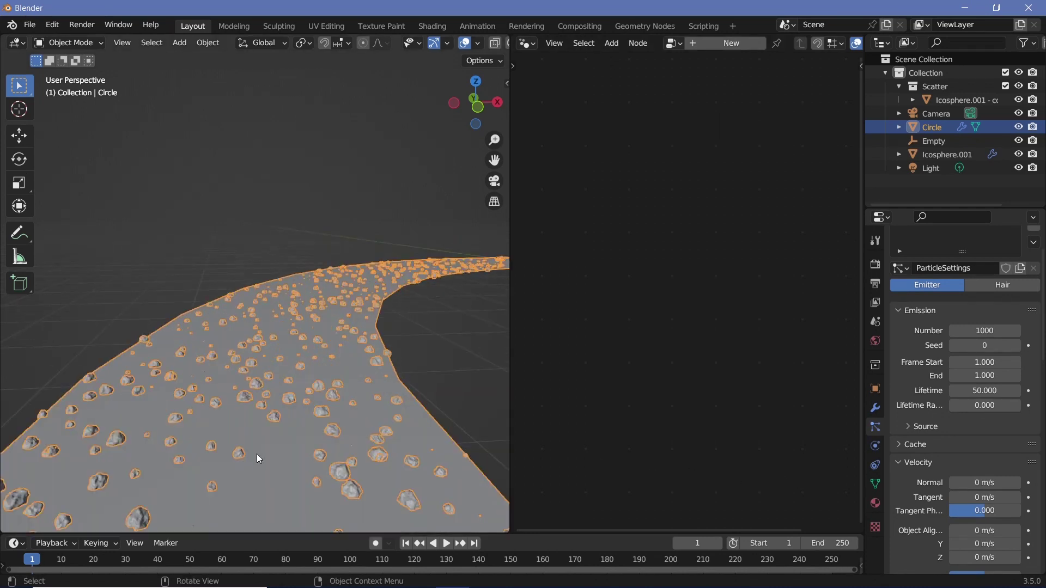
scroll(948, 453, down, 13)
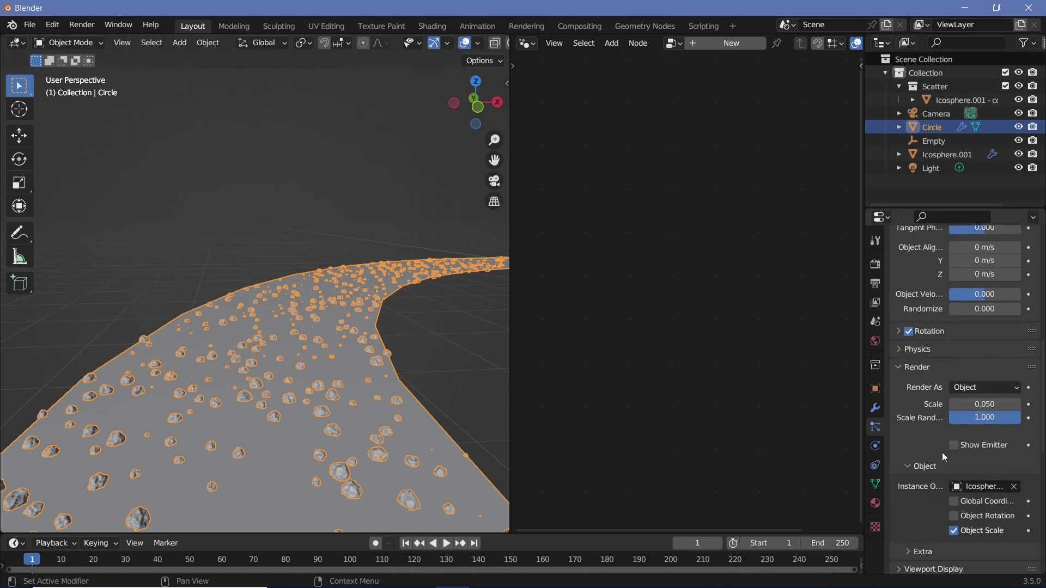
scroll(939, 430, down, 6)
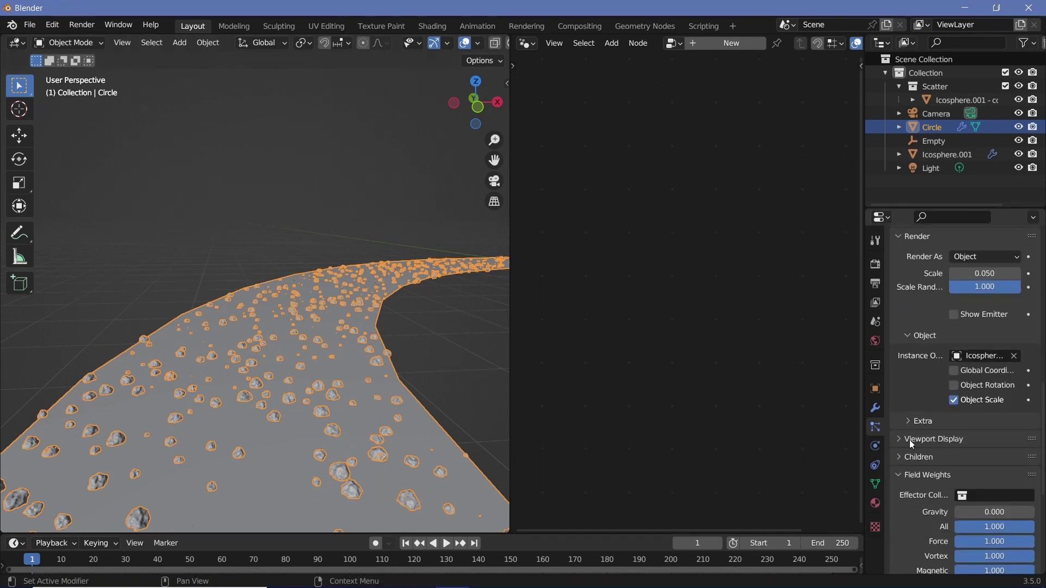
click(911, 444)
click(954, 531)
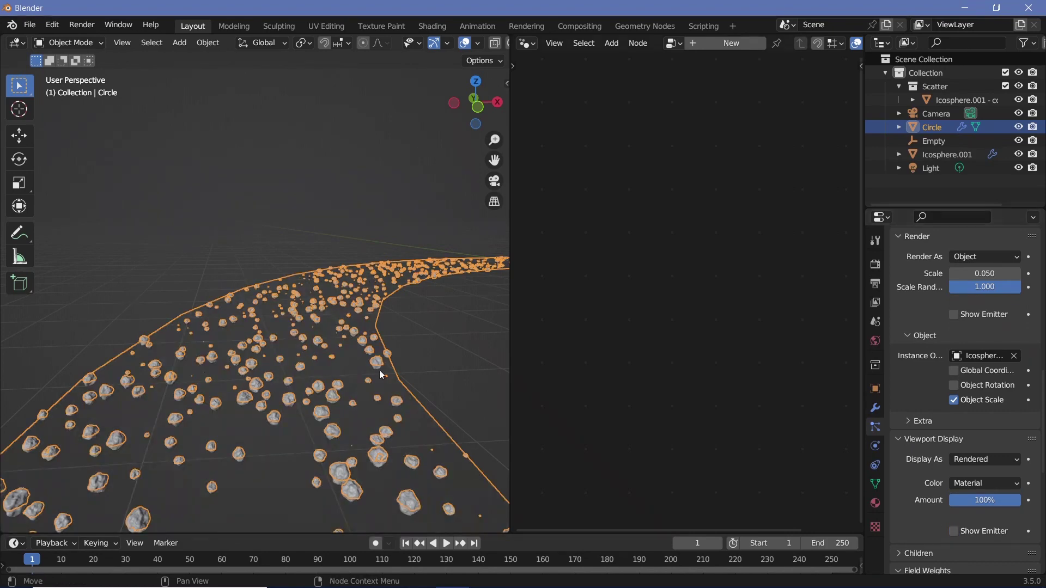
Inspect the scattered rocks in the viewport with the overlays temporarily hidden.
middle_drag(348, 480, 453, 57)
click(464, 43)
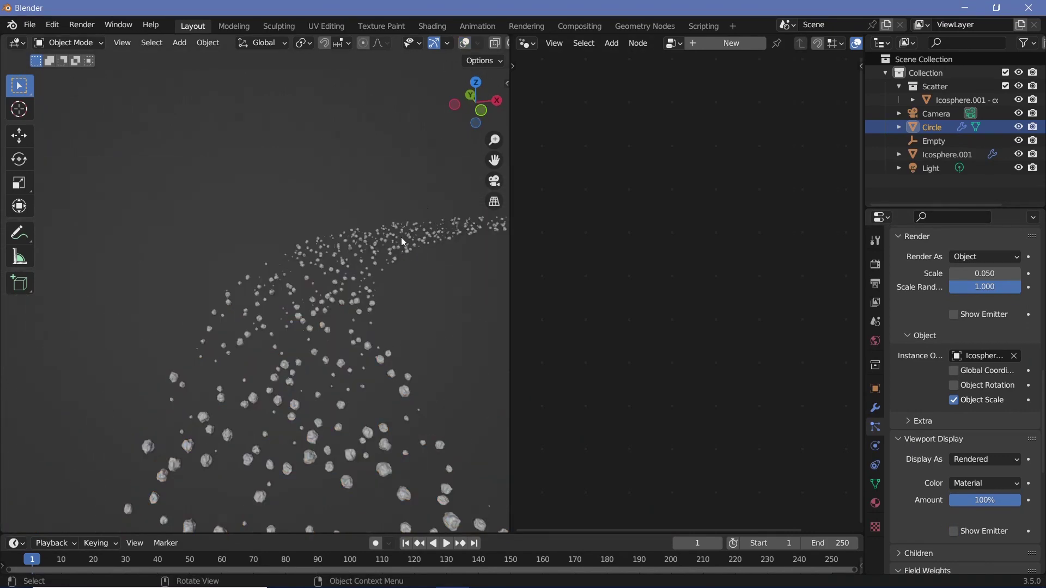
middle_drag(401, 237, 373, 266)
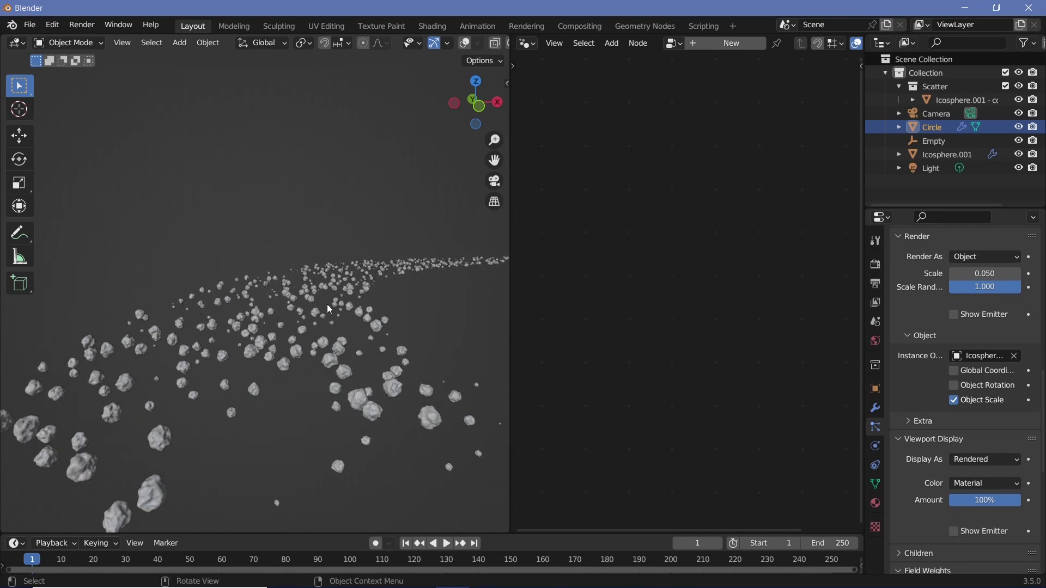
scroll(329, 309, down, 3)
click(464, 43)
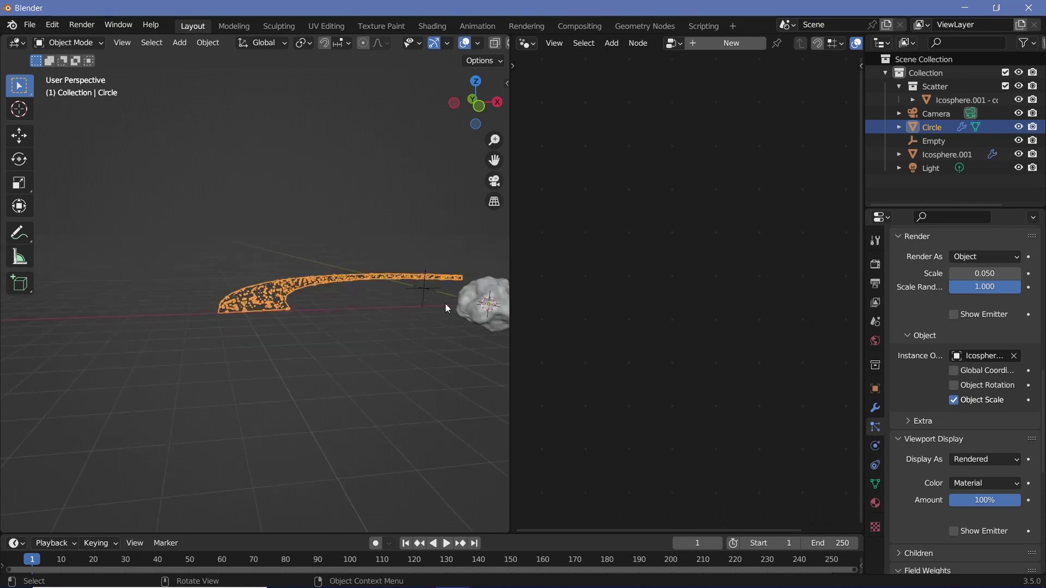
Lock the camera to the view and reposition it low near the end of the rock strip, looking along its curve.
scroll(446, 303, down, 3)
click(475, 251)
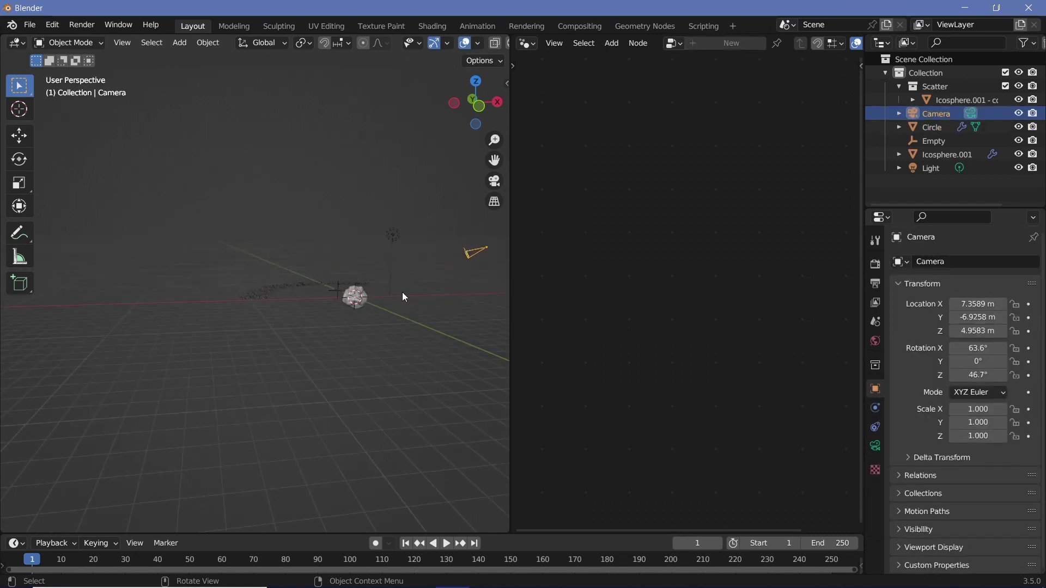
key(KP_0)
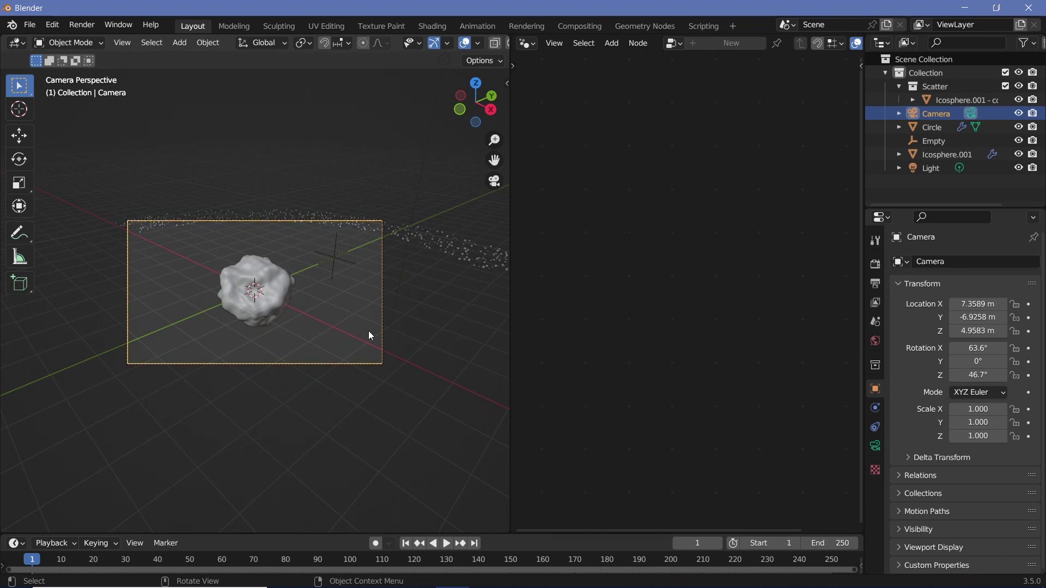
key(n)
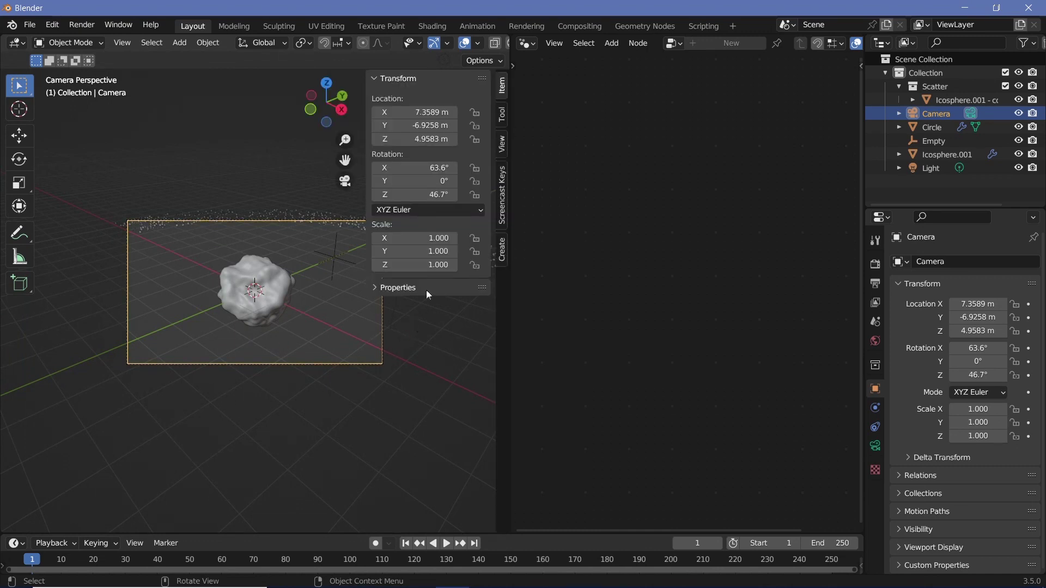
click(500, 145)
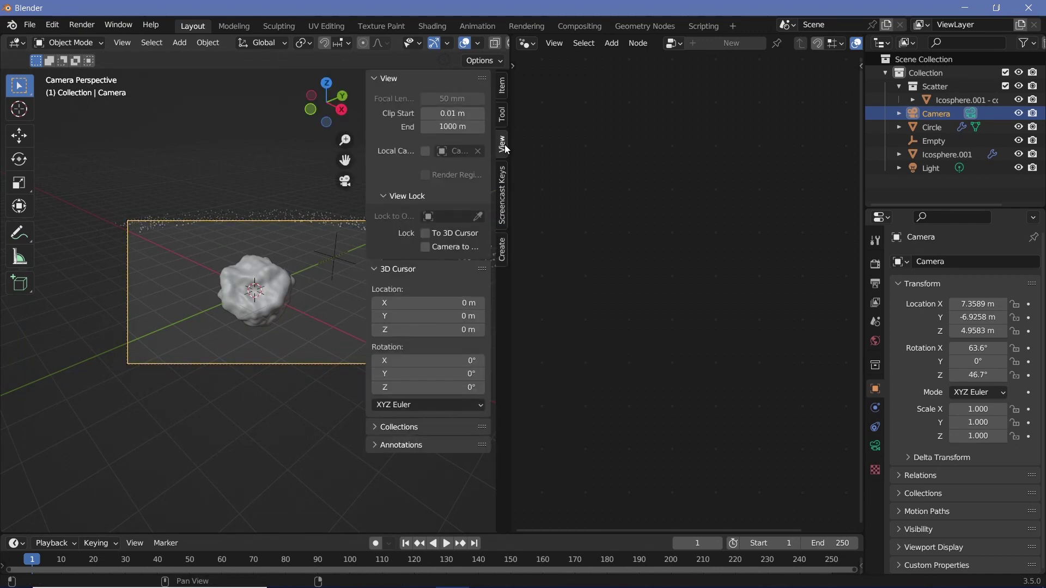
click(425, 247)
key(n)
middle_drag(332, 303, 233, 294)
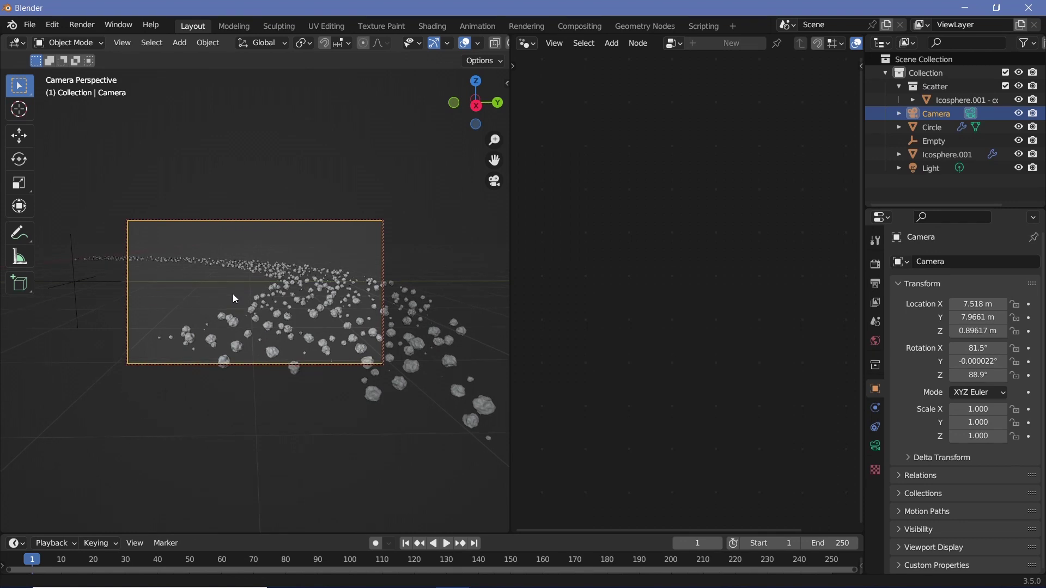
Raise the camera's passepartout opacity to 1.000.
click(874, 447)
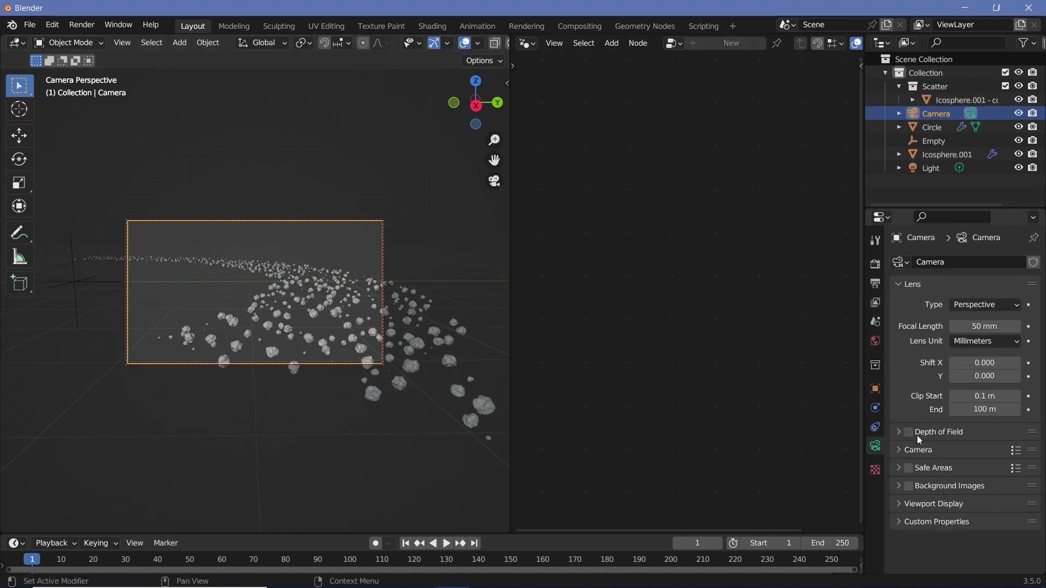
click(913, 513)
drag(967, 524, 1019, 526)
Add a UV sphere and move it along the Y axis to the far side of the rock strip.
middle_drag(273, 270, 302, 325)
key(shift+a)
mouse_move(288, 312)
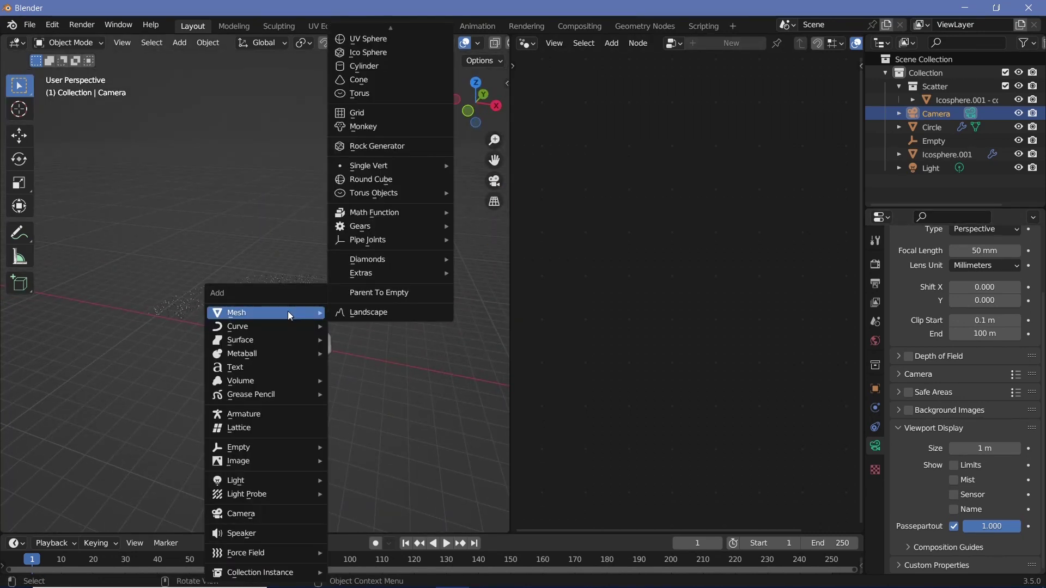
click(366, 39)
middle_drag(319, 361, 185, 390)
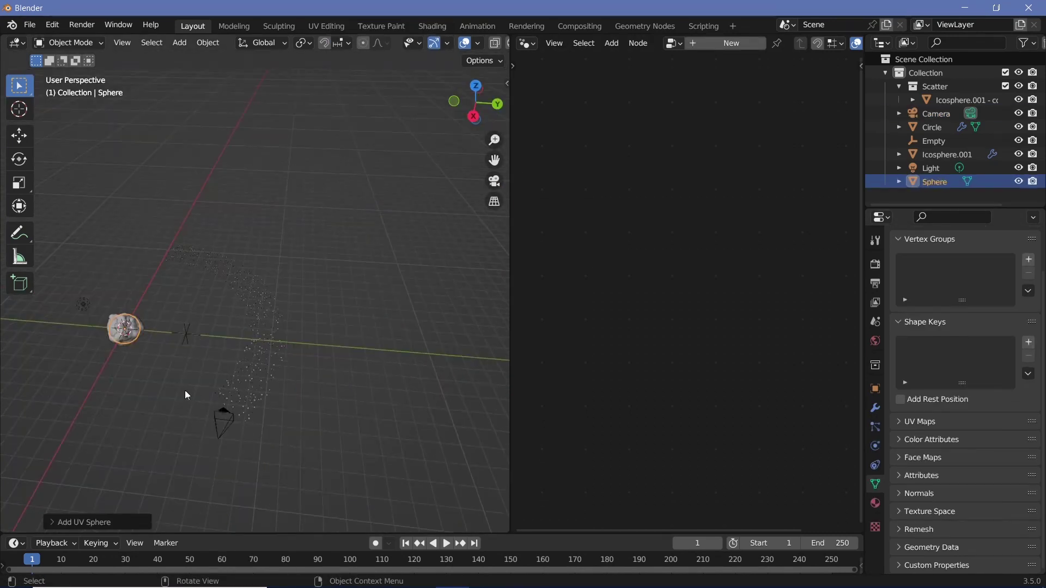
key(g)
key(y)
click(397, 444)
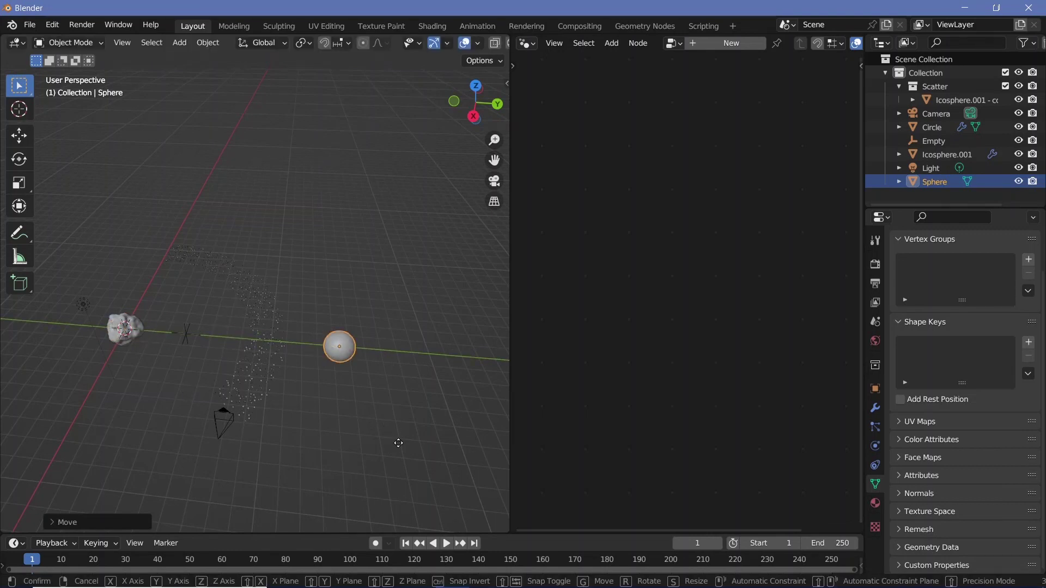
Move the sphere back along the X axis until it sits behind the rocks in the camera view.
key(g)
key(y)
key(x)
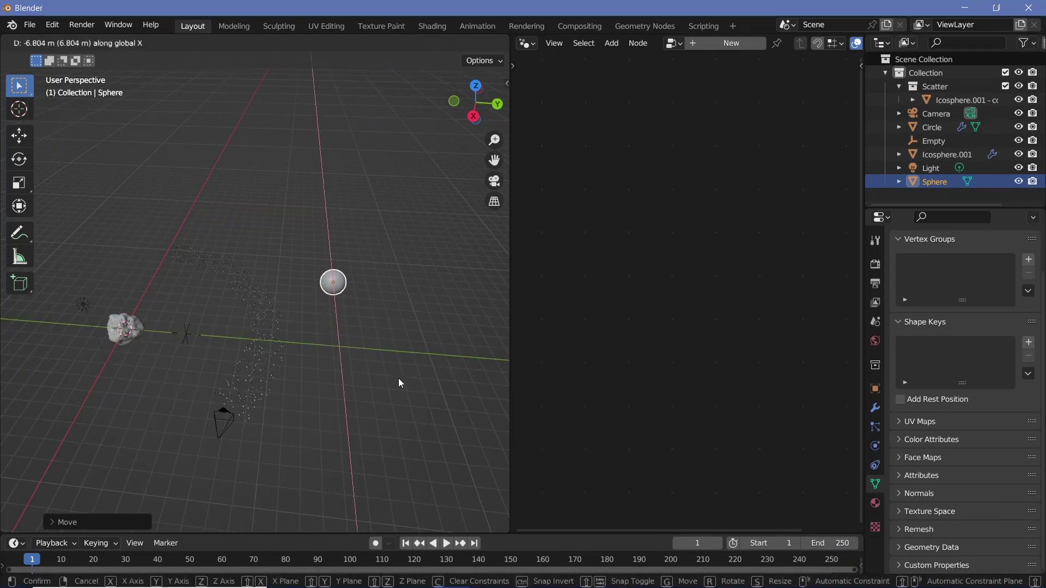
key(KP_0)
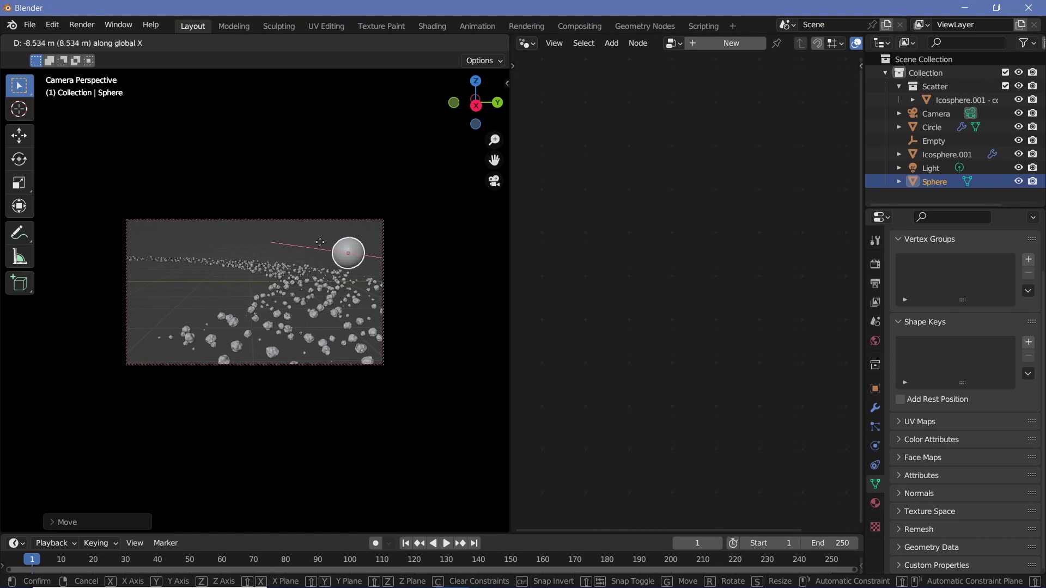
click(308, 226)
Enlarge and shift the sphere into the upper-right corner of the camera frame, and smooth it with a level 2 subdivision.
key(s)
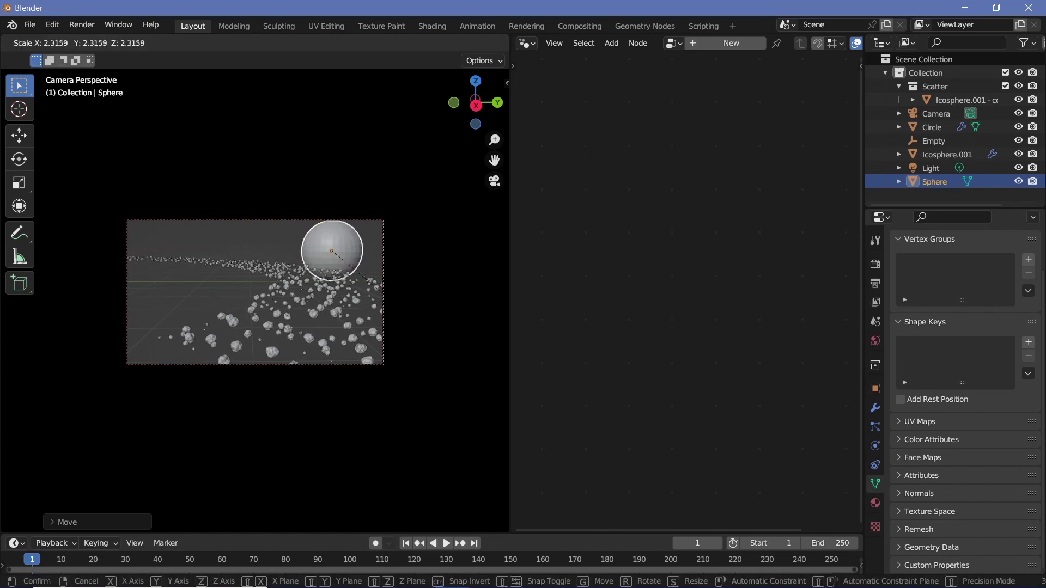
click(57, 453)
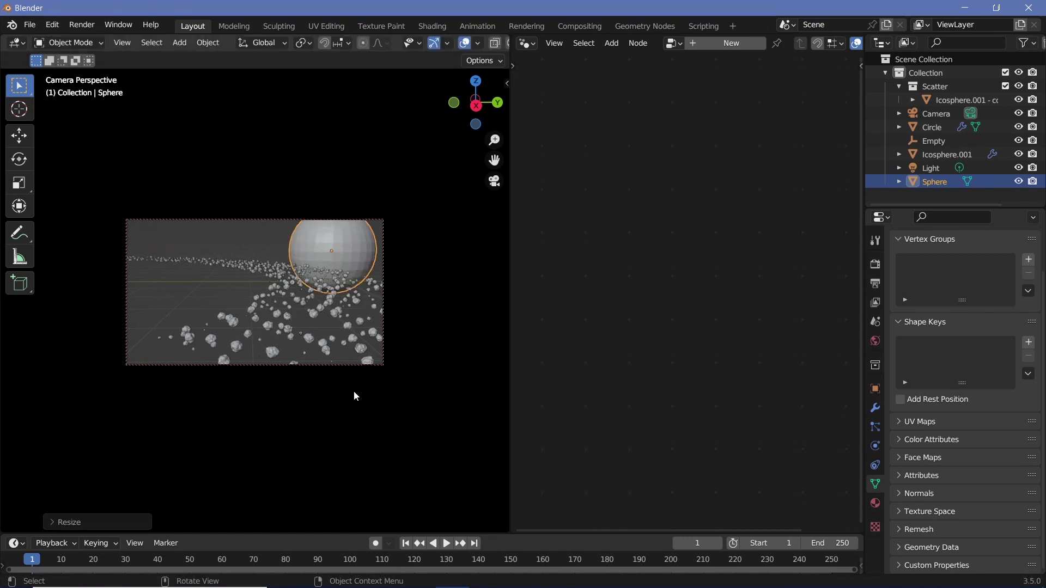
key(g)
click(375, 384)
key(g)
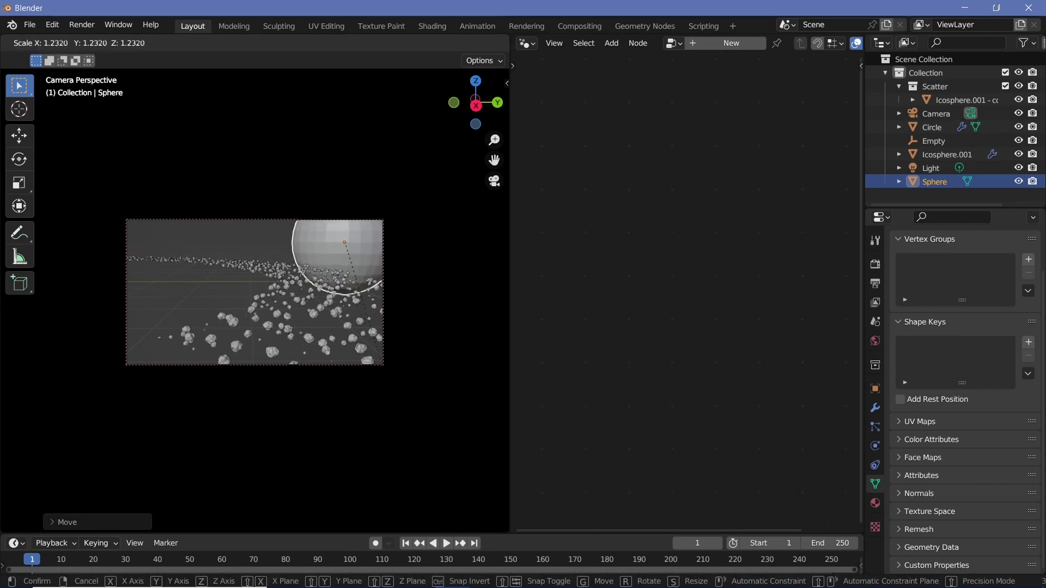
click(401, 416)
key(ctrl+2)
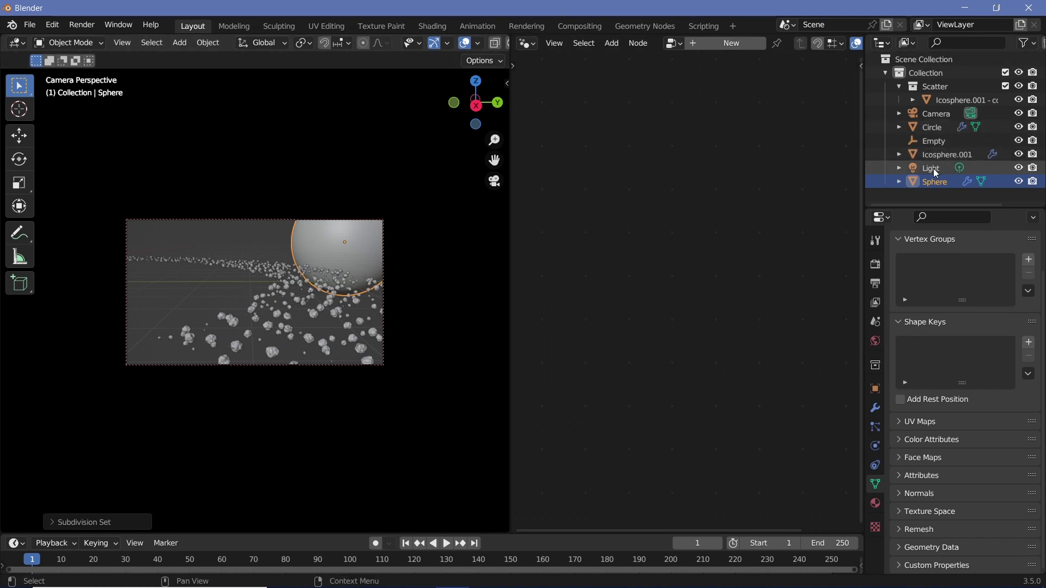
Switch the node editor to the Shader Editor and create a new material for the source rock Icosphere.001.
click(527, 44)
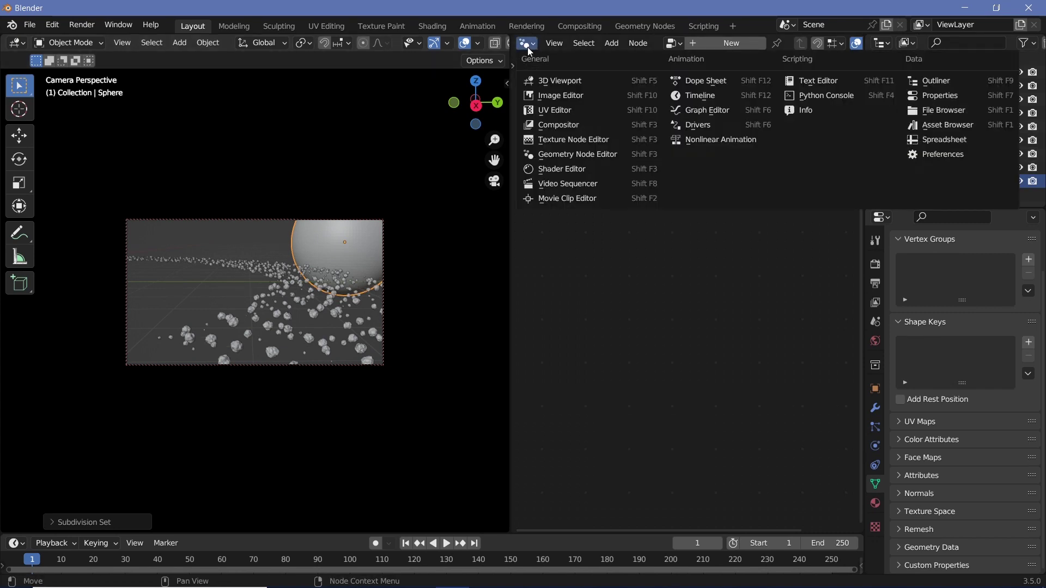
click(563, 169)
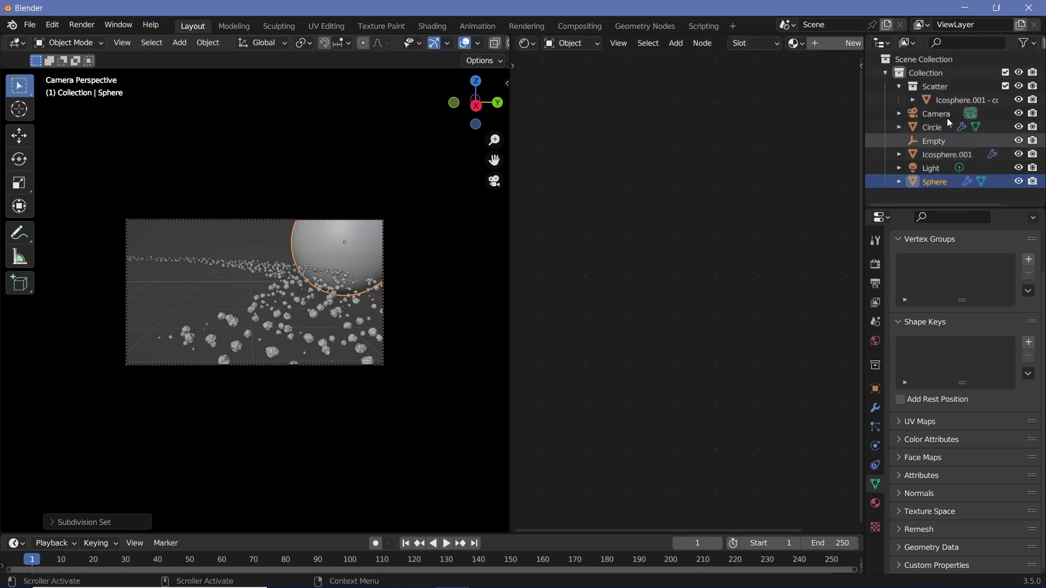
click(233, 322)
click(875, 427)
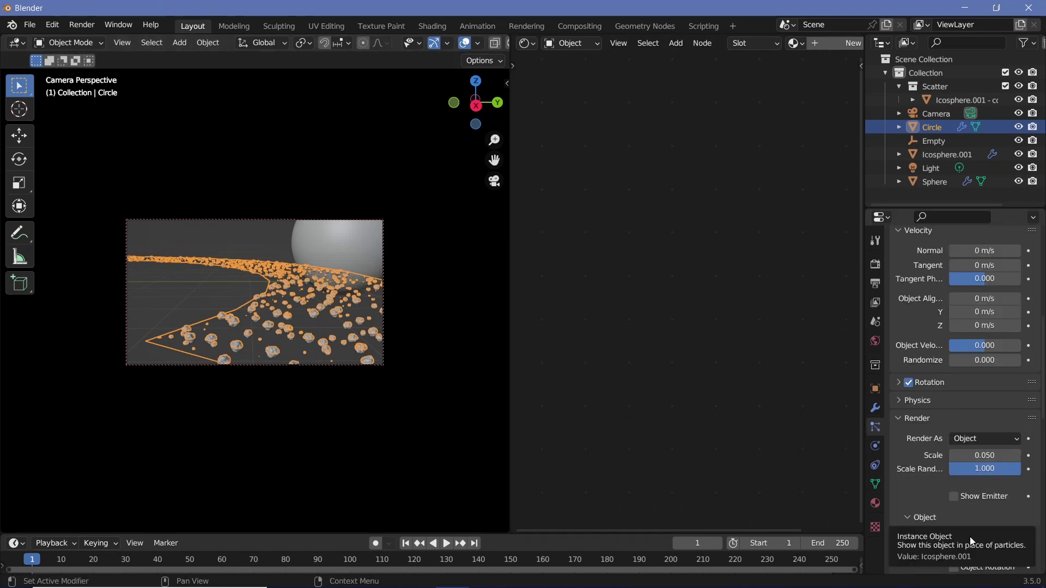
click(933, 156)
click(835, 43)
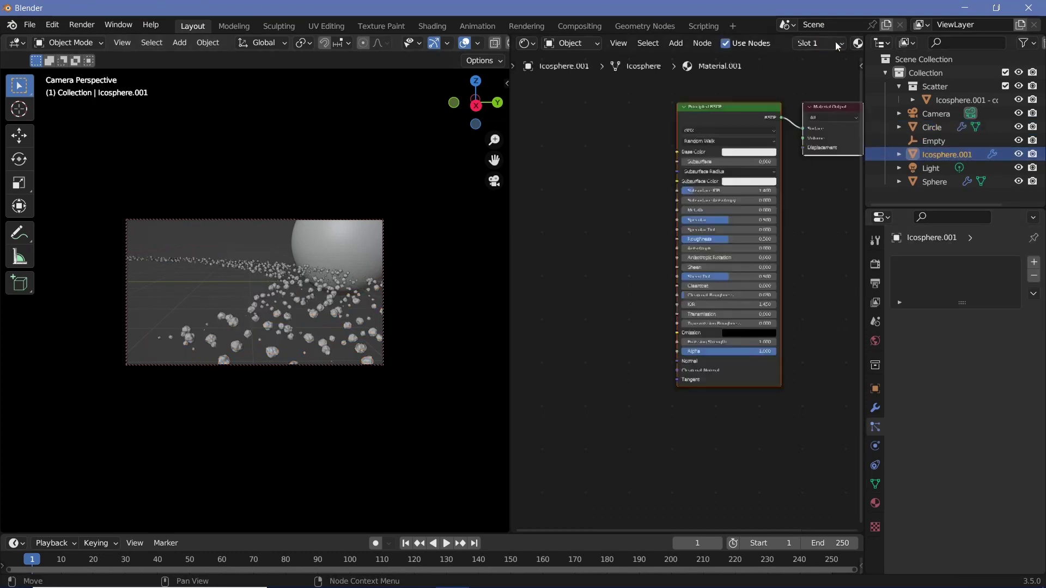
Make sure Ambient Occlusion, Bloom and Screen Space Reflections are on for Eevee, and show the camera view in Rendered shading without overlays.
click(875, 264)
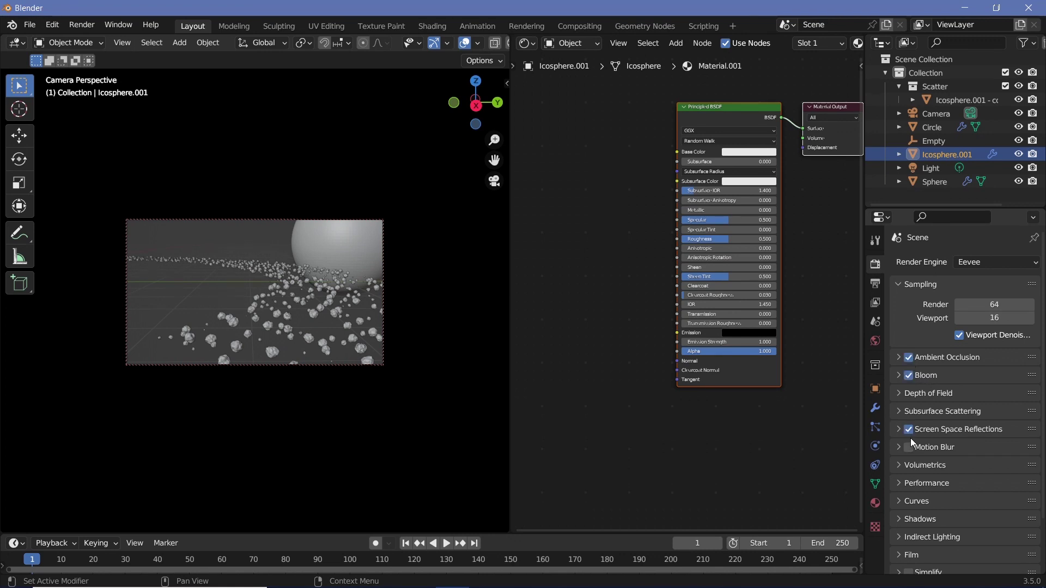
scroll(477, 39, down, 3)
click(396, 47)
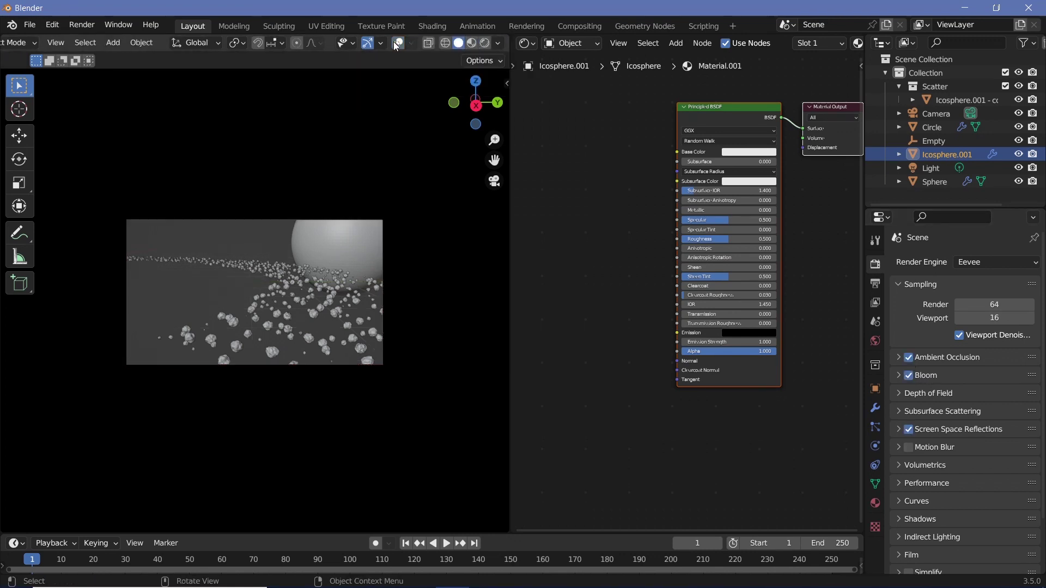
click(485, 44)
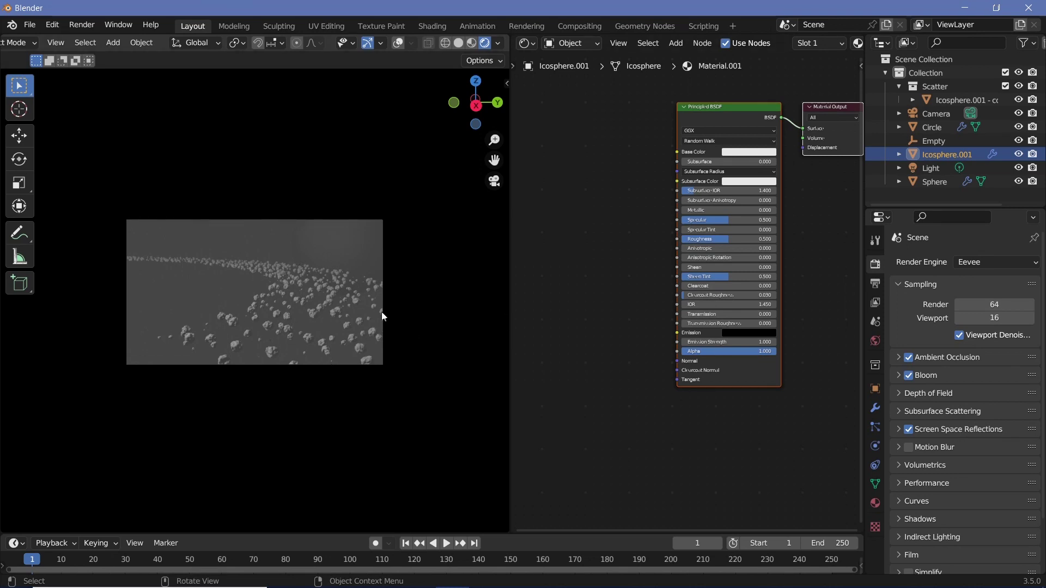
key(n)
key(n)
scroll(275, 330, up, 3)
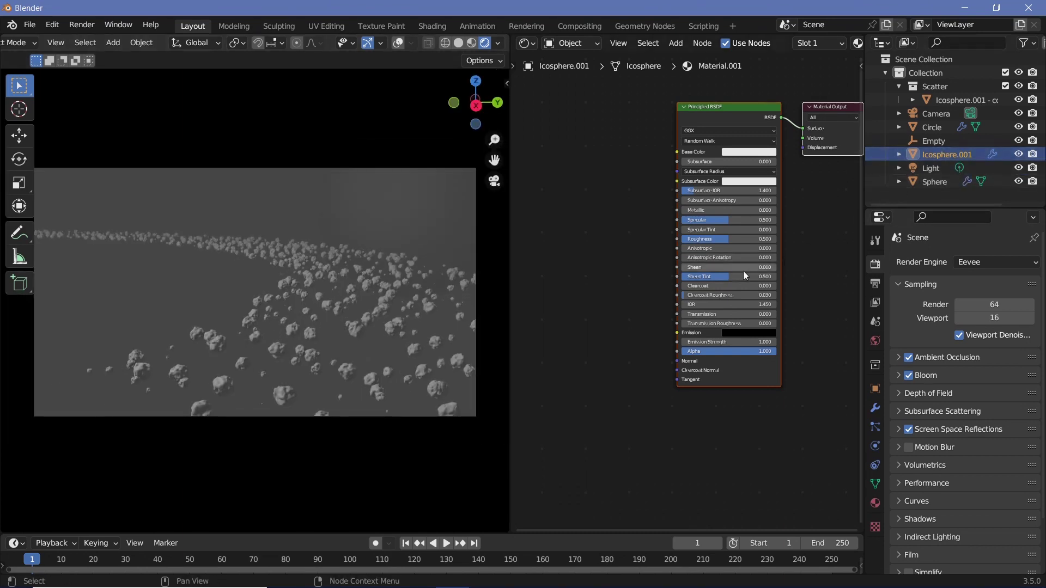
Darken the rock material's base color to a grey with a value of about 0.64.
scroll(701, 152, up, 2)
scroll(645, 187, left, 3)
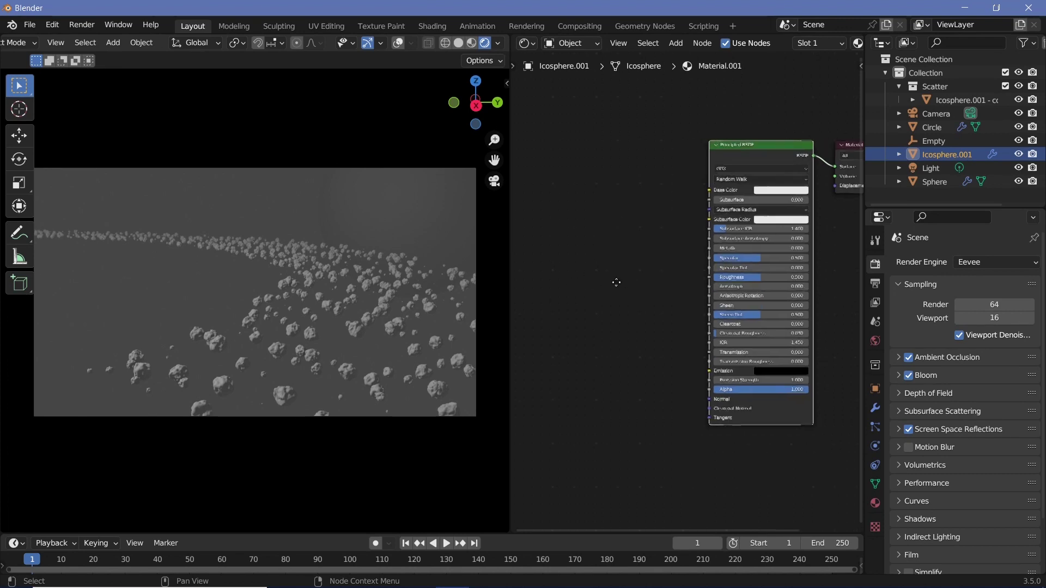
click(805, 187)
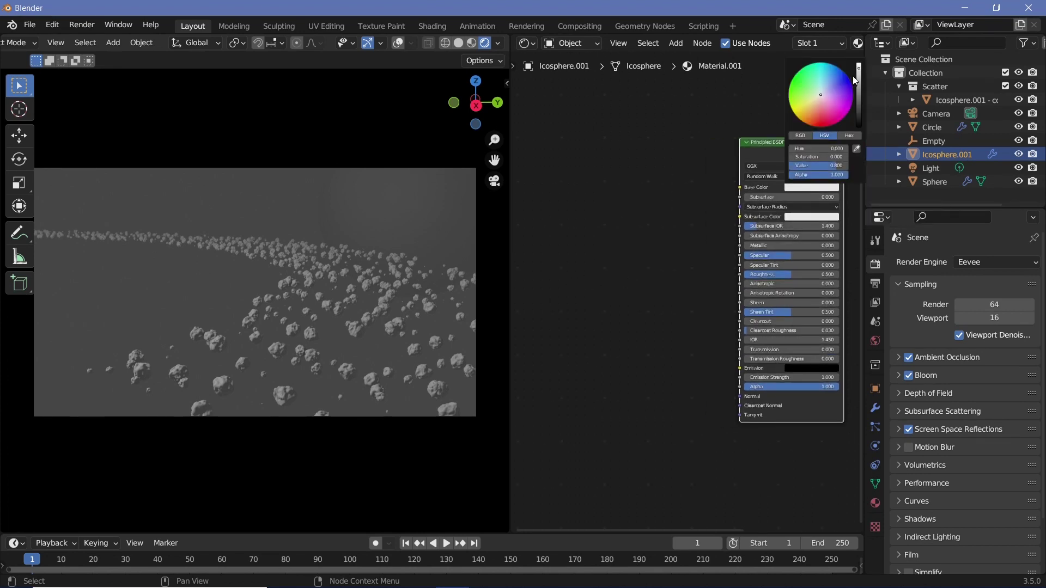
drag(855, 79, 859, 72)
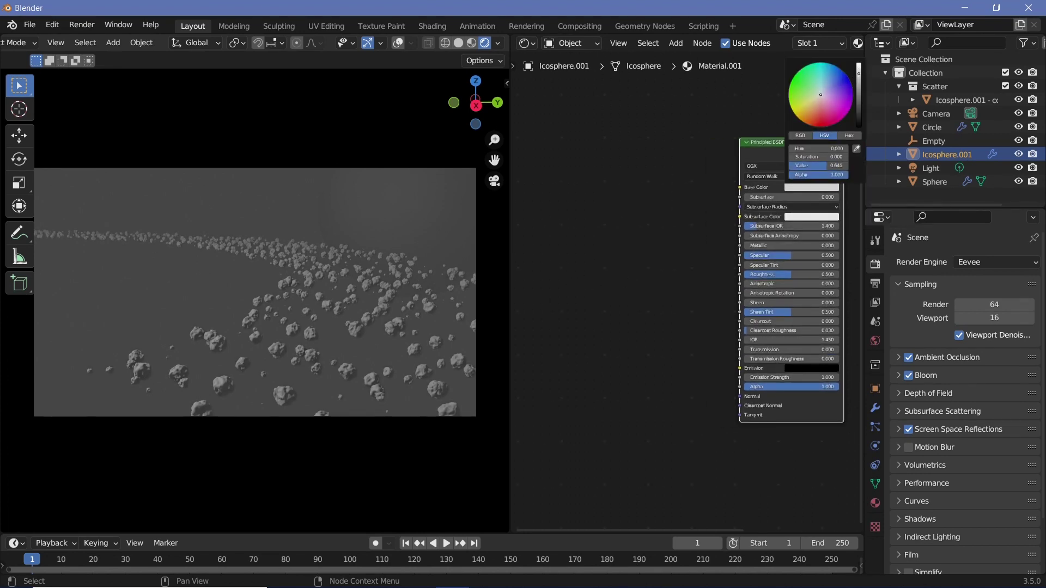
scroll(642, 261, down, 2)
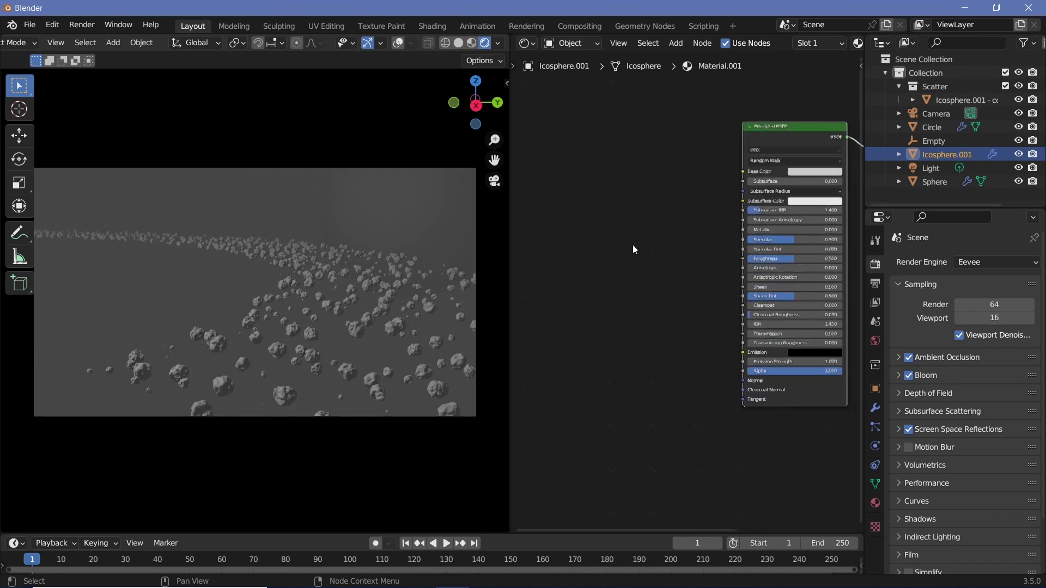
Set the roughness of the rock material's Principled BSDF to 1.
click(806, 259)
text(1)
key(Return)
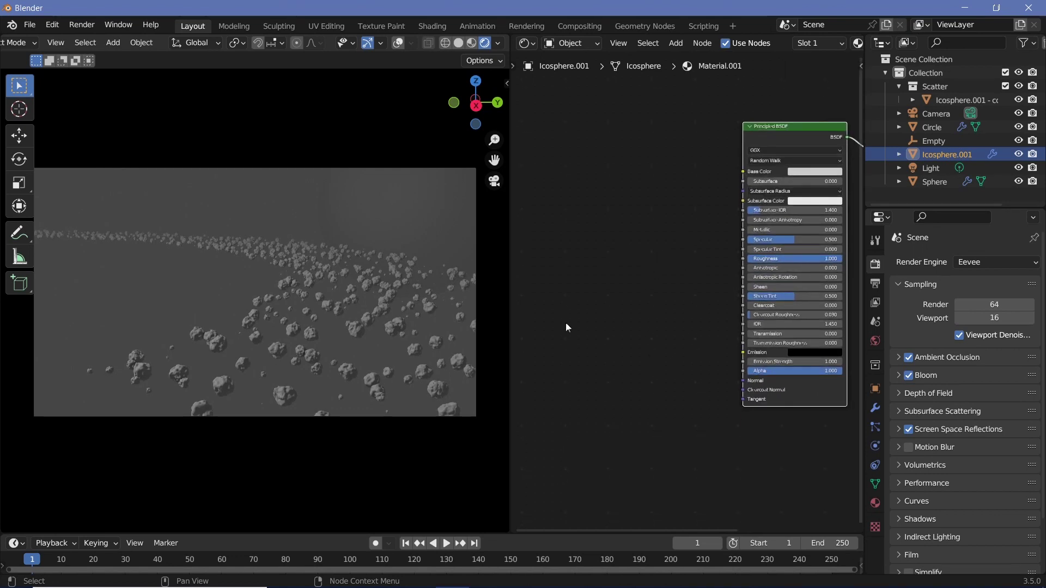
Add a Noise Texture node beside the rock's Principled BSDF and preview its output on the rocks.
shift+scroll(565, 323, down, 3)
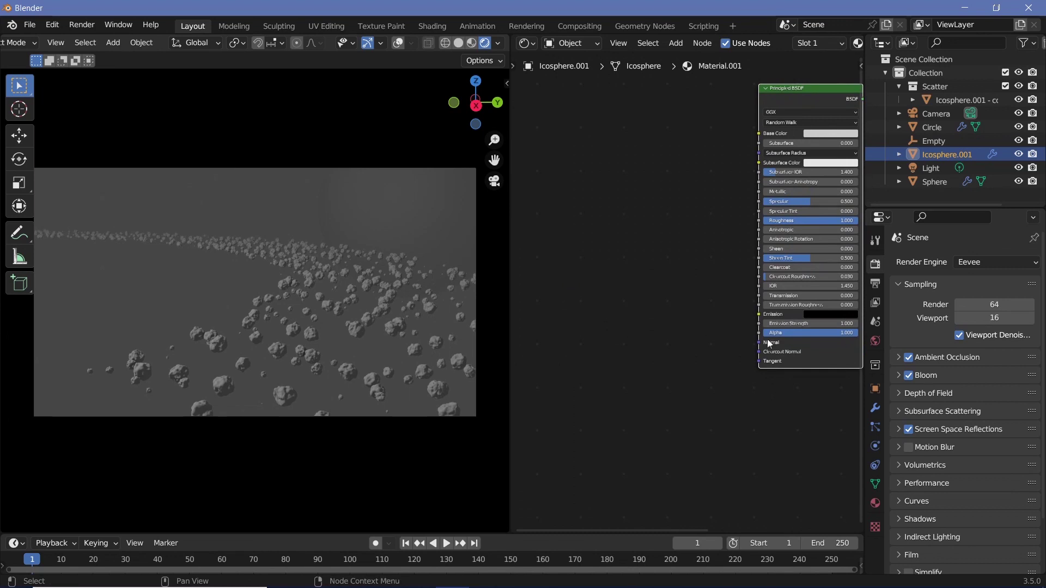
ctrl+scroll(599, 310, left, 2)
key(shift+a)
click(623, 304)
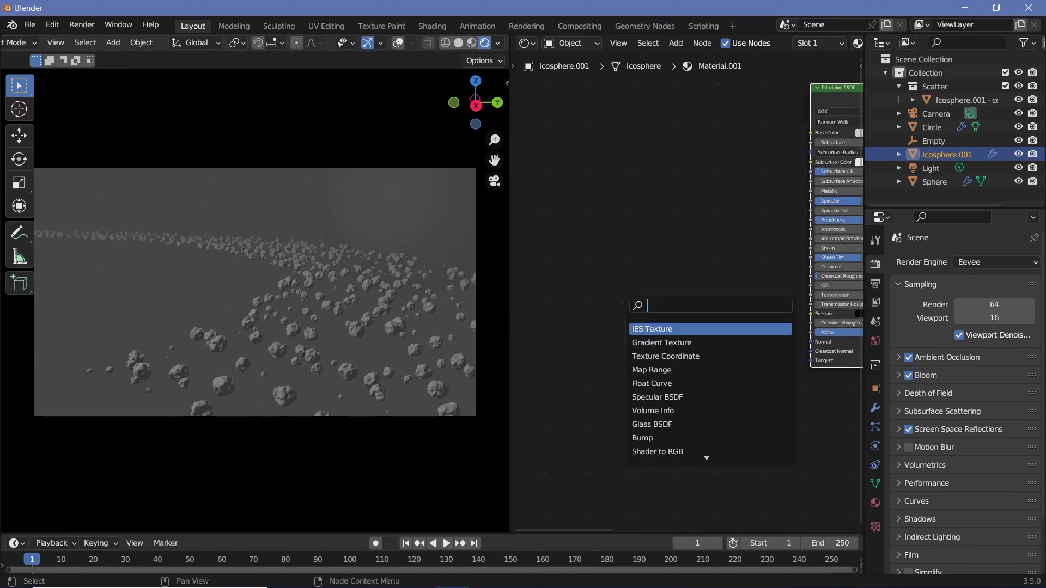
text(noise)
key(Return)
click(600, 312)
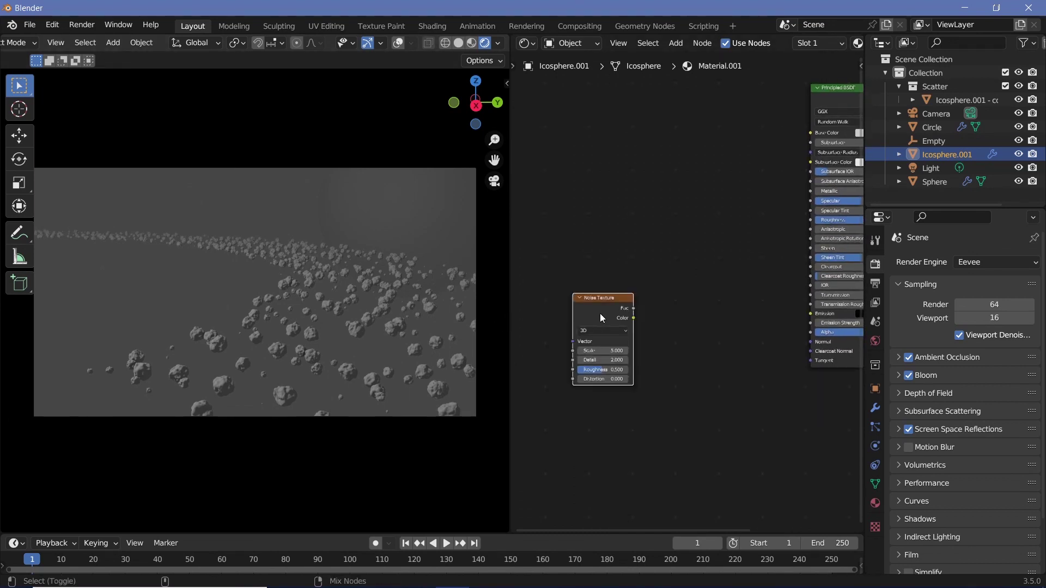
ctrl+shift+click(600, 313)
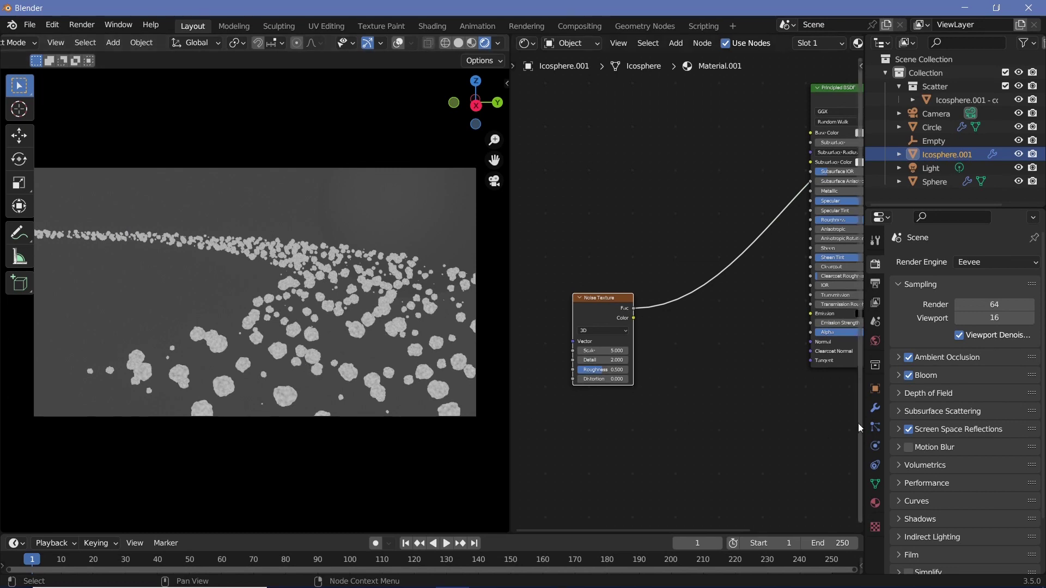
Review the modifiers of Icosphere.001 and the particle system of Circle, and reselect Icosphere.001.
click(874, 410)
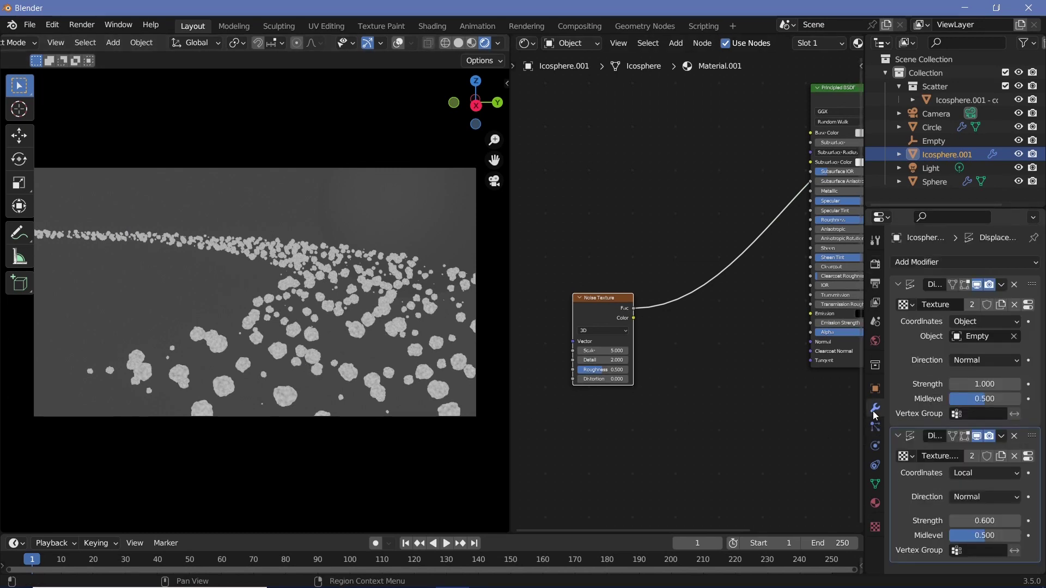
click(875, 427)
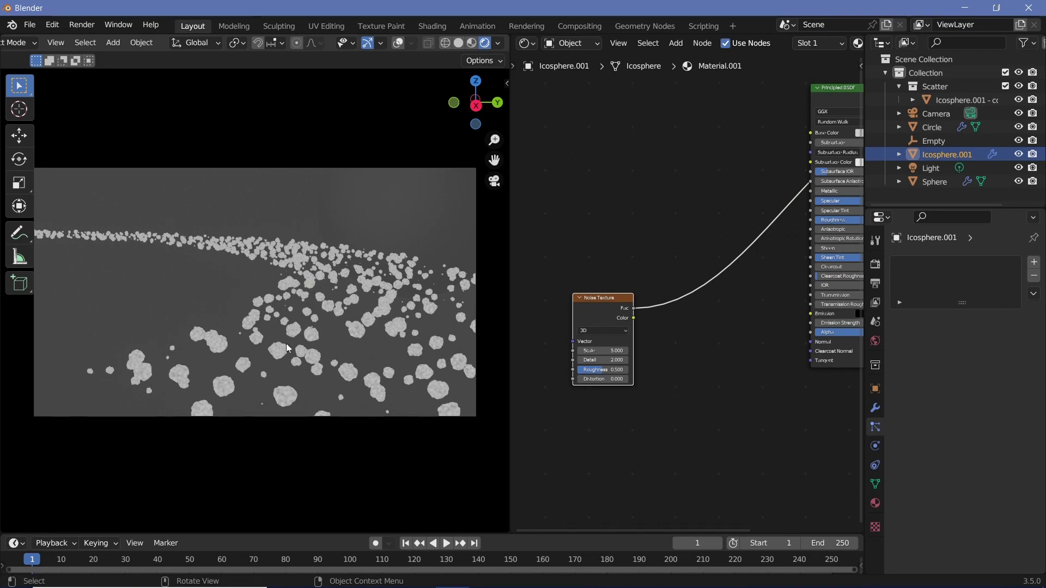
click(936, 129)
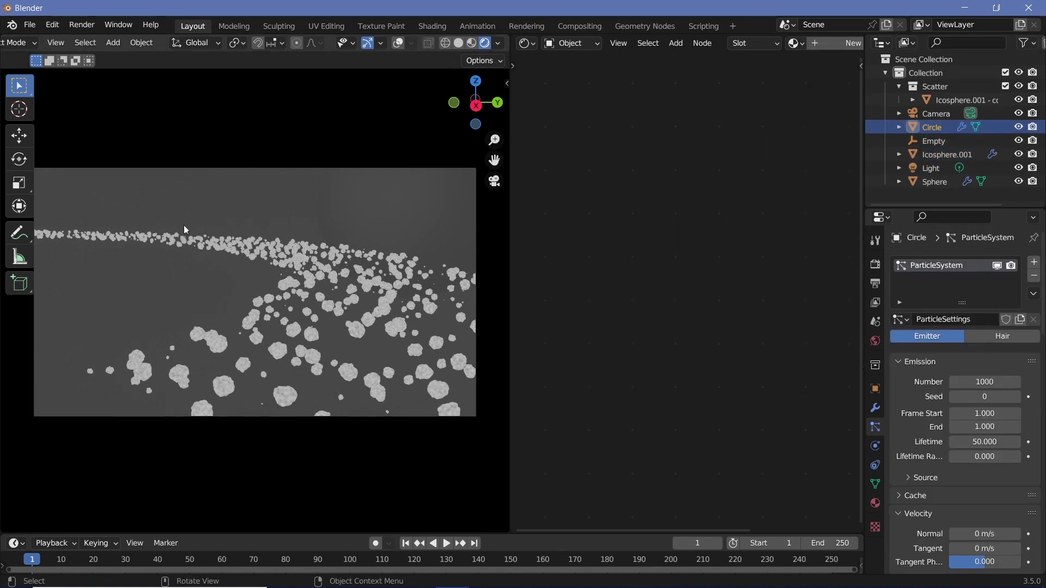
key(ctrl+shift+Tab)
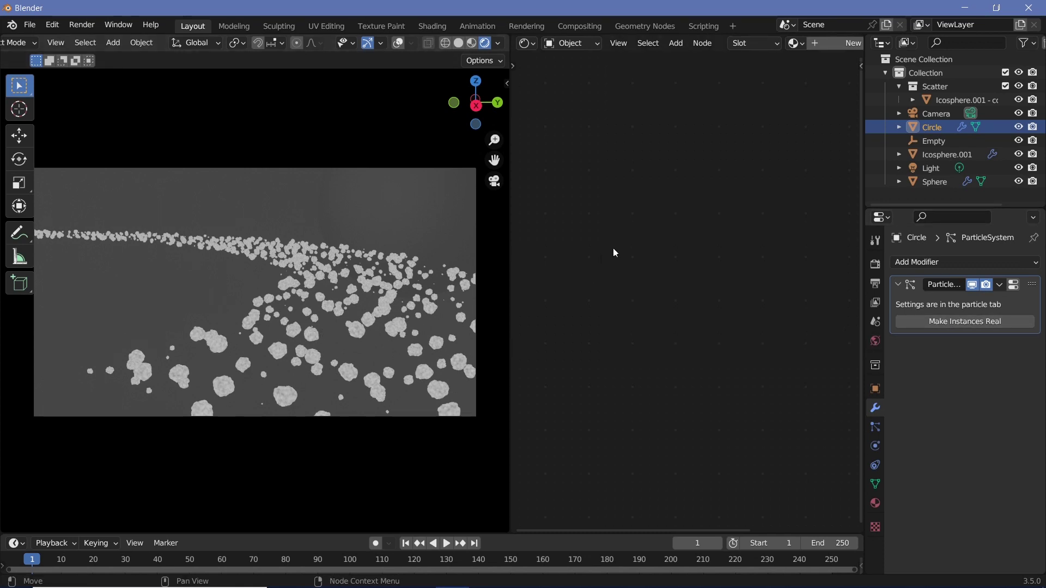
click(951, 160)
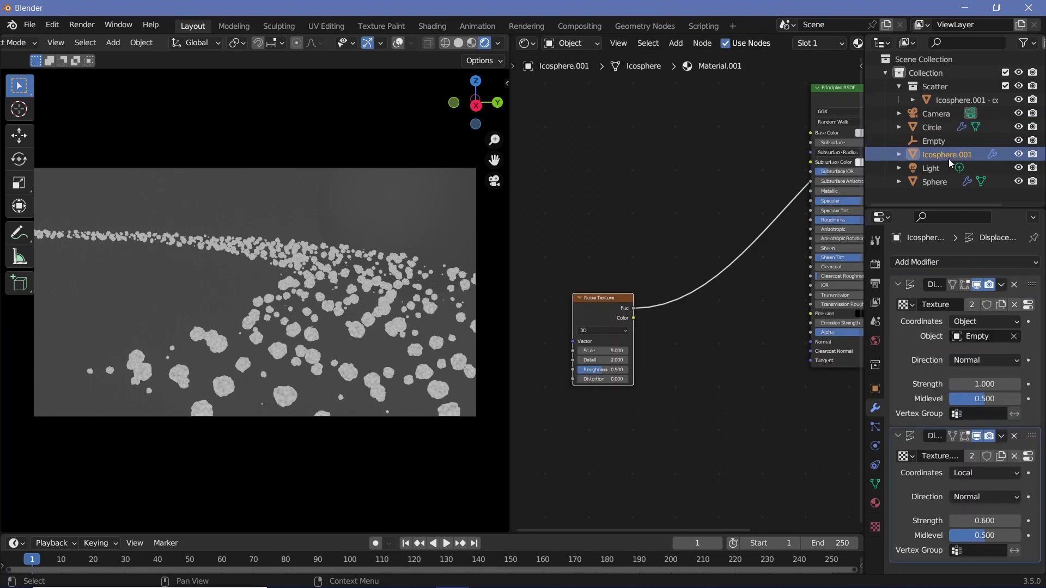
Insert a ColorRamp after the Noise Texture, with the noise scale at 13.4 and the ramp's white stop moved to 0.822.
scroll(314, 374, up, 1)
scroll(314, 373, up, 5)
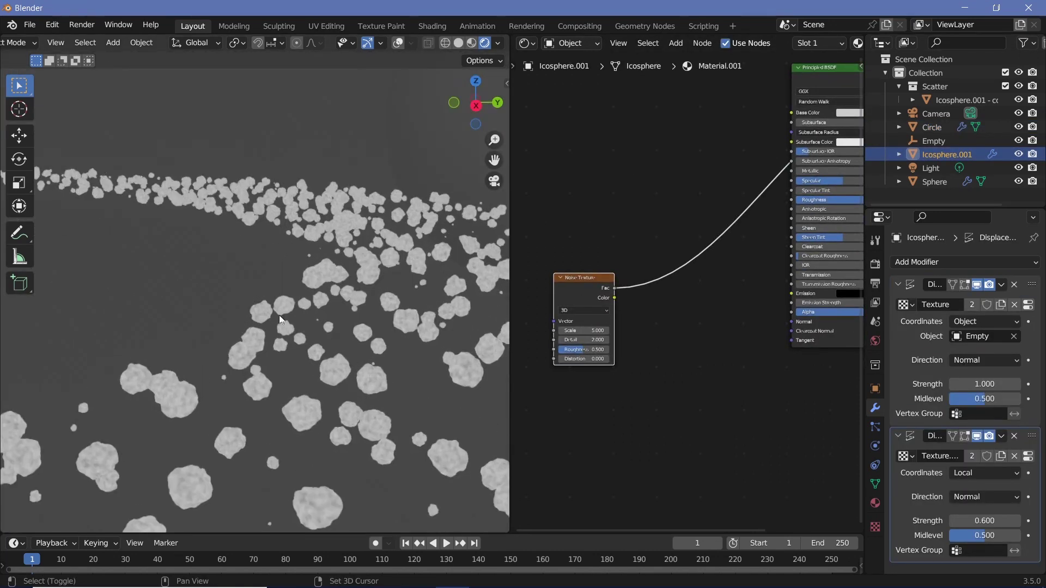
middle_drag(725, 348, 703, 336)
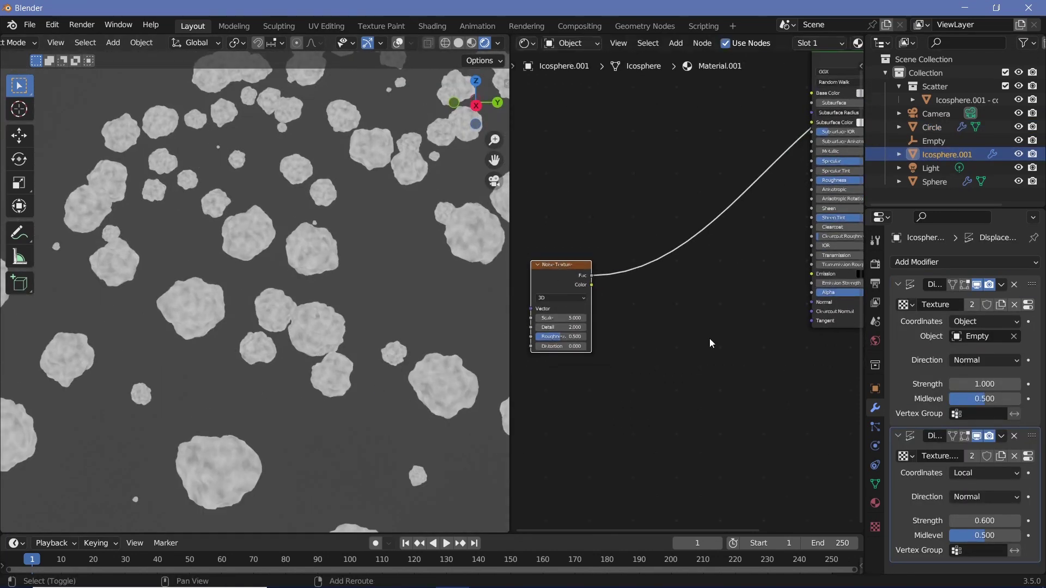
key(shift+a)
click(699, 338)
text(COLO)
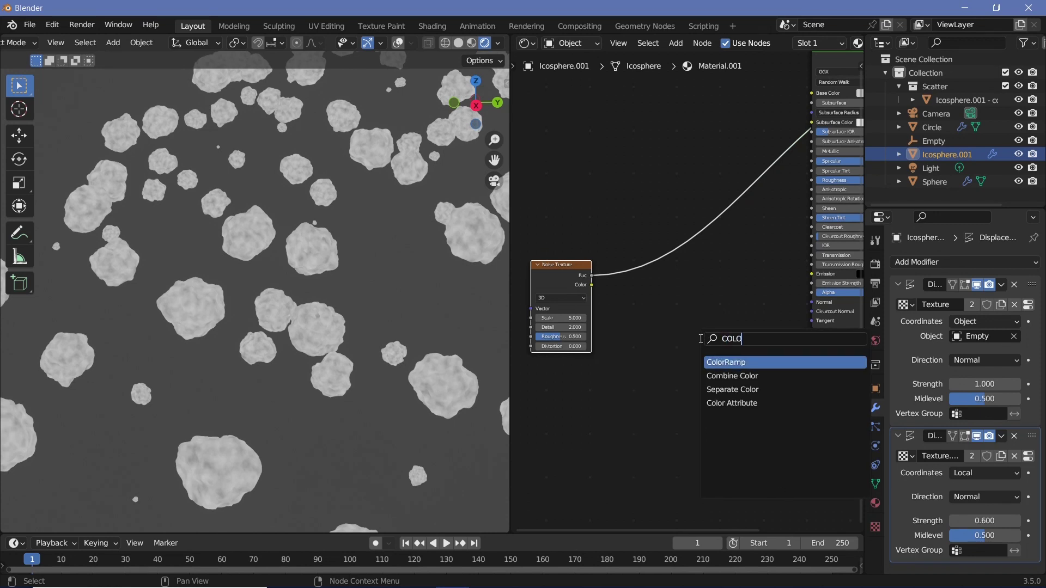
click(719, 361)
click(681, 305)
drag(633, 298, 646, 298)
drag(721, 299, 591, 257)
Add a Bump node and connect the ColorRamp's Color output to its Height input.
key(shift+a)
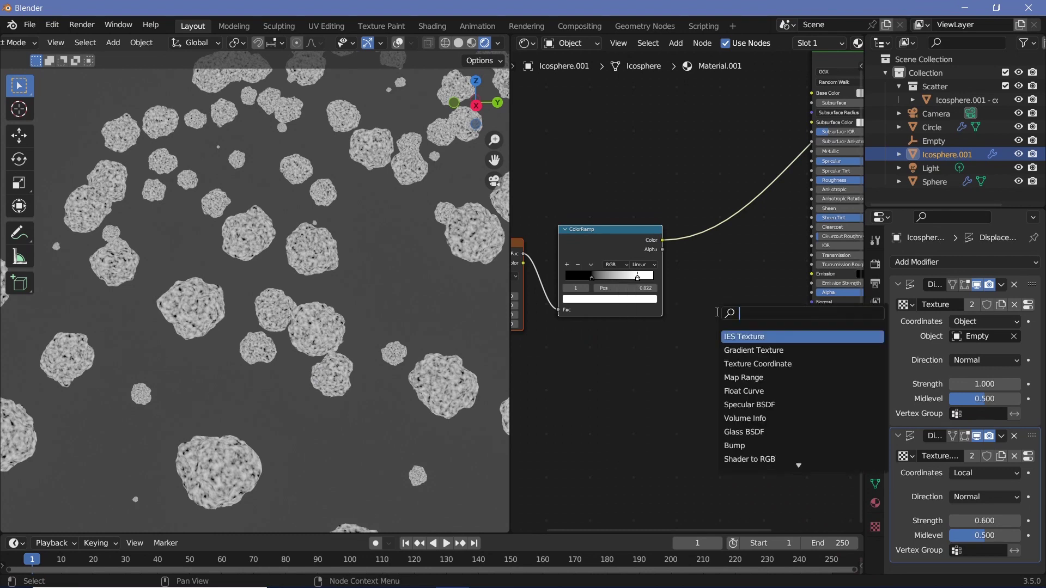
text(bump)
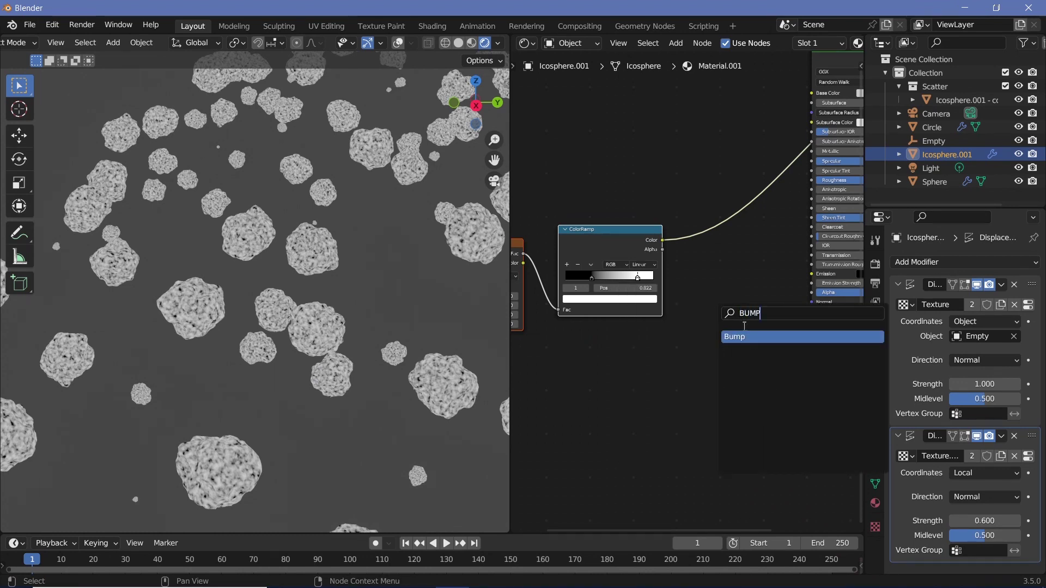
key(Return)
drag(662, 240, 693, 328)
middle_drag(671, 382, 713, 361)
scroll(297, 352, up, 3)
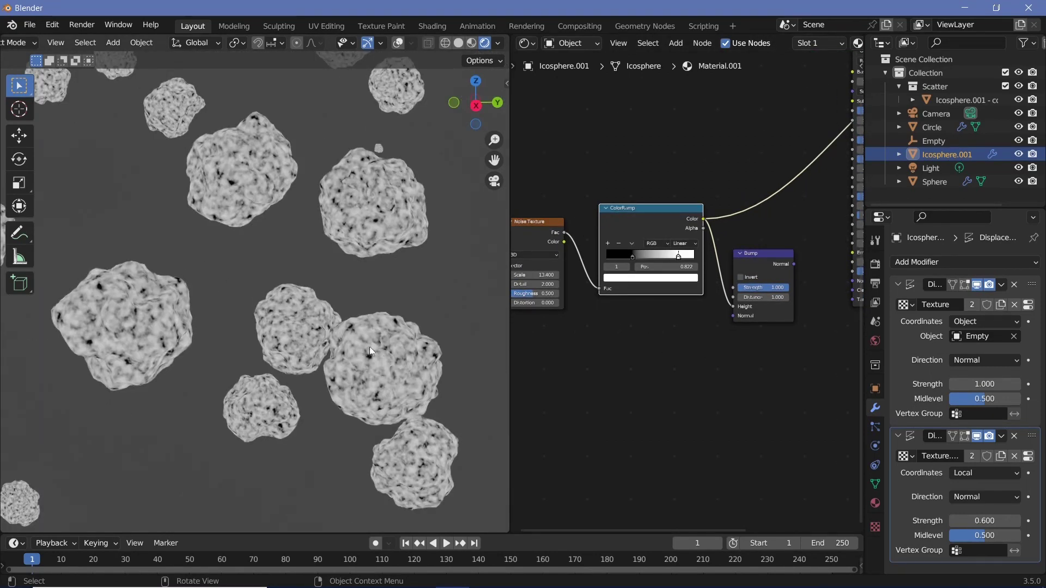
scroll(338, 252, down, 4)
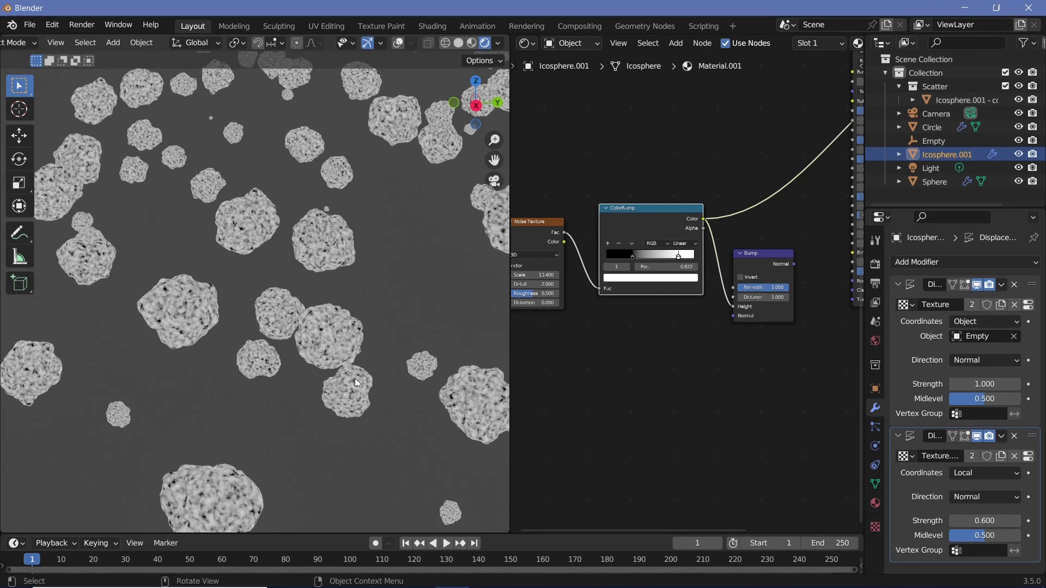
Add Texture Coordinate and Mapping nodes in front of the Noise Texture.
middle_drag(607, 360, 714, 353)
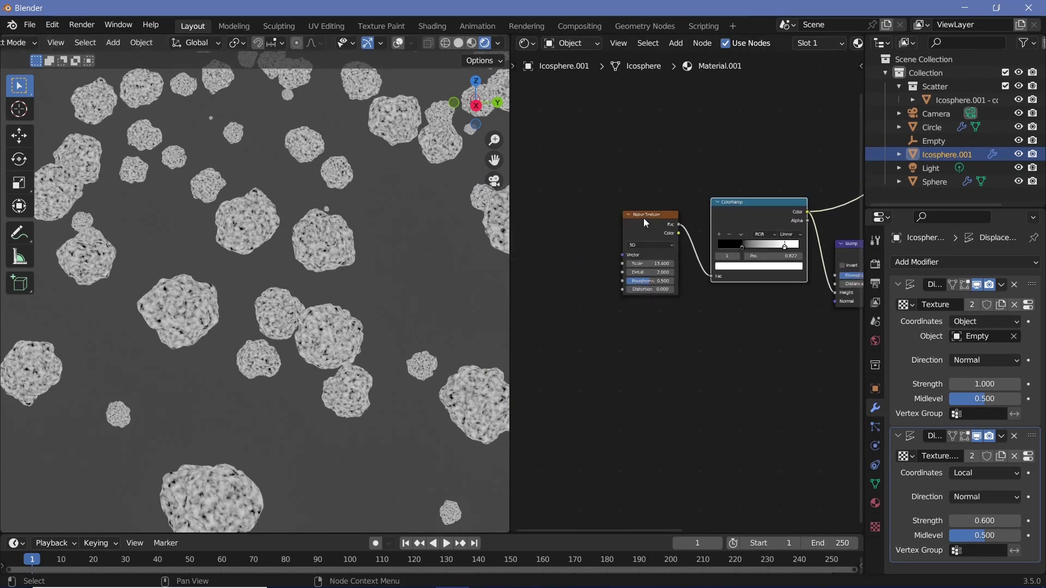
click(646, 223)
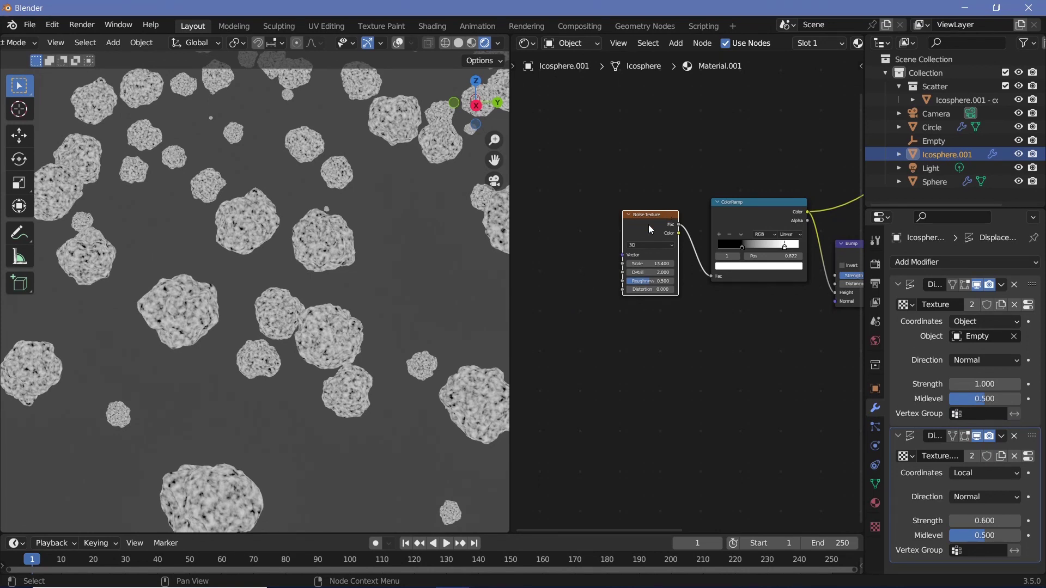
key(ctrl+t)
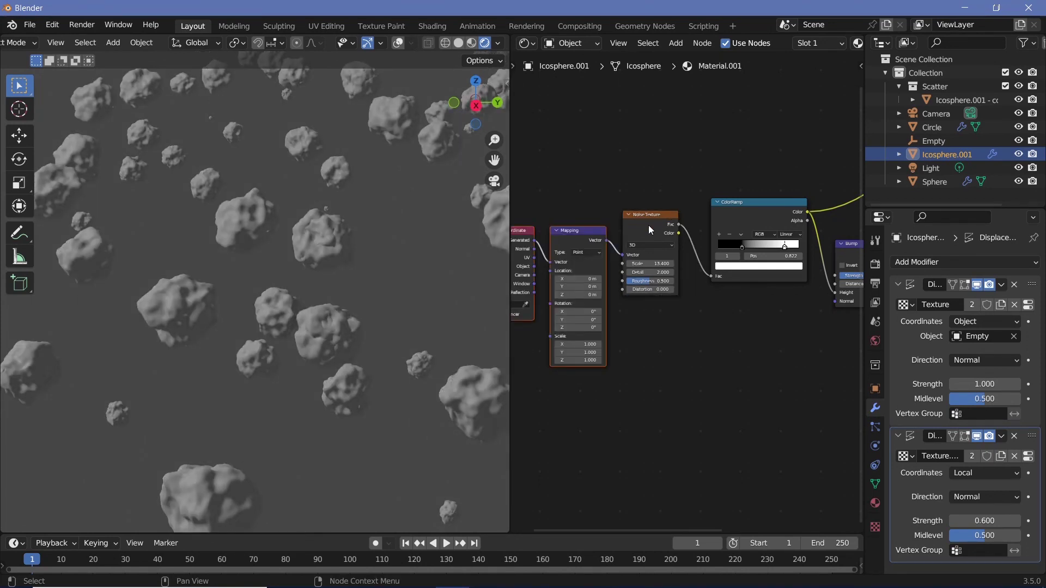
Feed the Texture Coordinate's Object output into the Mapping node and choose the Empty as its reference object.
middle_drag(548, 211, 591, 209)
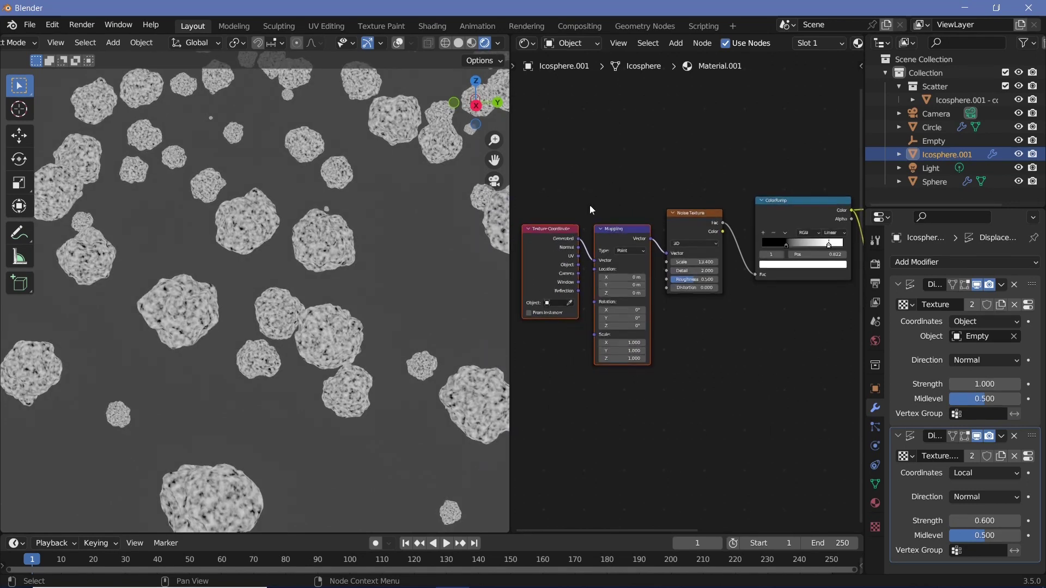
drag(579, 265, 605, 265)
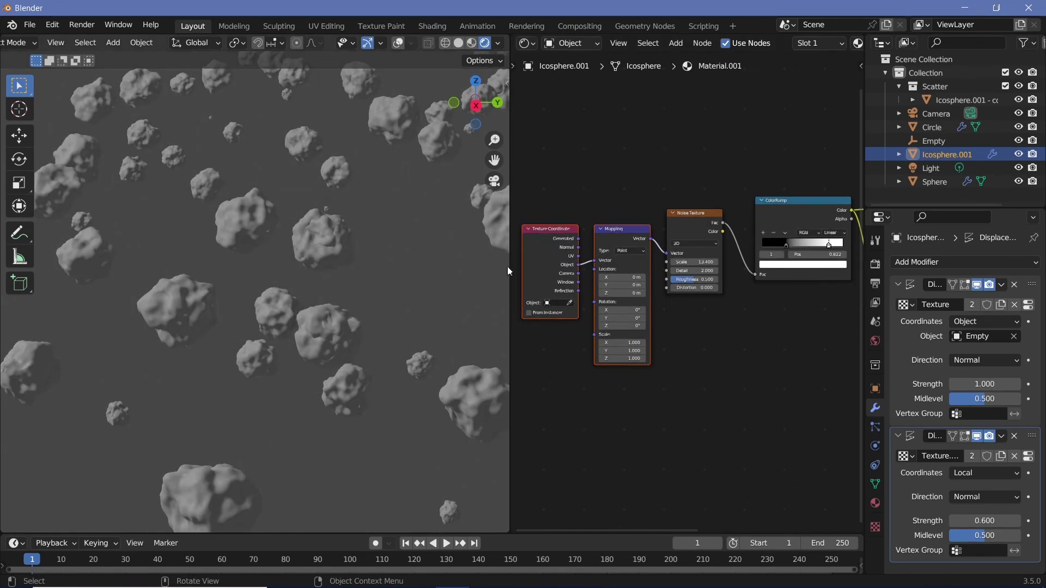
click(558, 305)
click(555, 331)
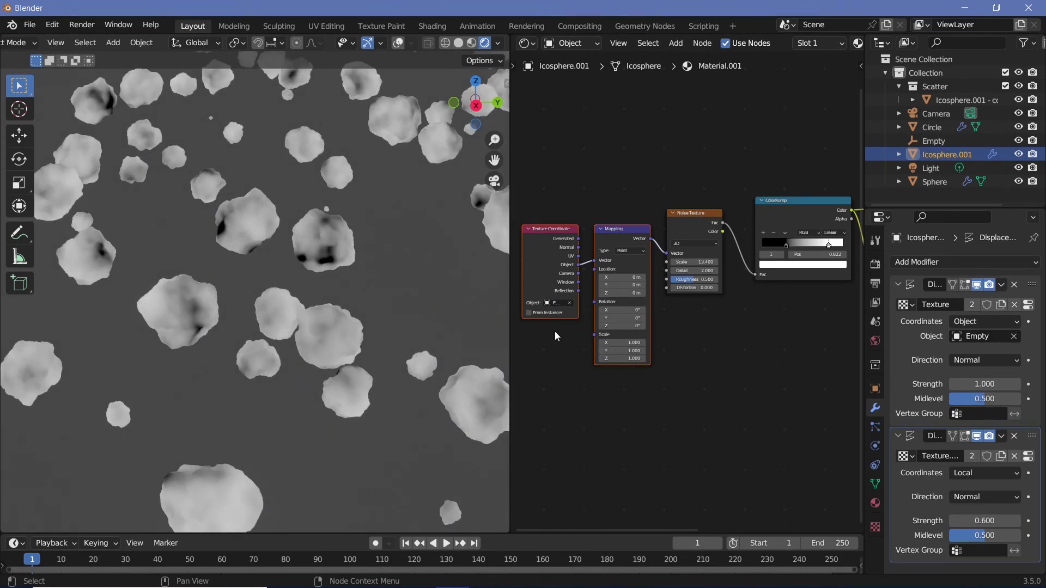
Raise the Noise Texture scale to about 112 and connect the Bump node's Normal output to the Principled BSDF's Normal input.
middle_drag(703, 372, 652, 401)
drag(643, 292, 733, 292)
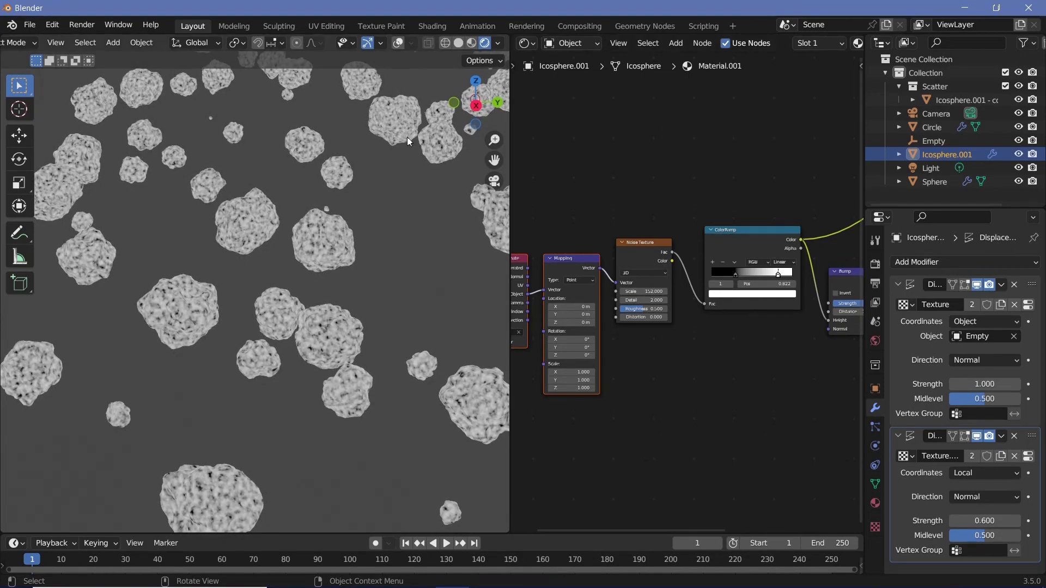
ctrl+scroll(724, 375, right, 5)
drag(679, 282, 736, 298)
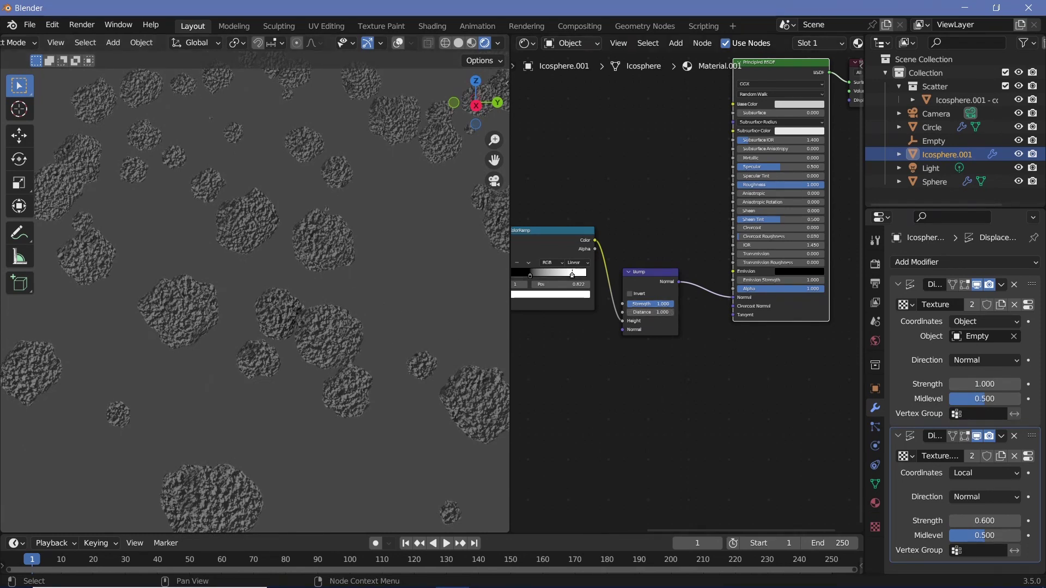
Try a Bump strength of 0.2 on the rock material.
click(669, 304)
text(0.2)
key(Return)
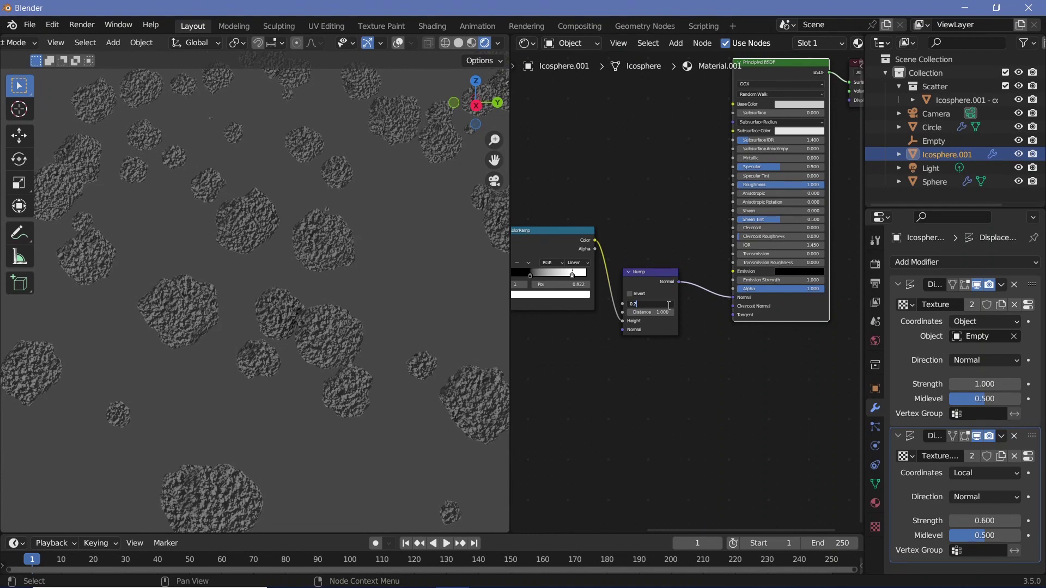
Set the Bump node's strength to 0.3 and return to the full camera view.
click(669, 304)
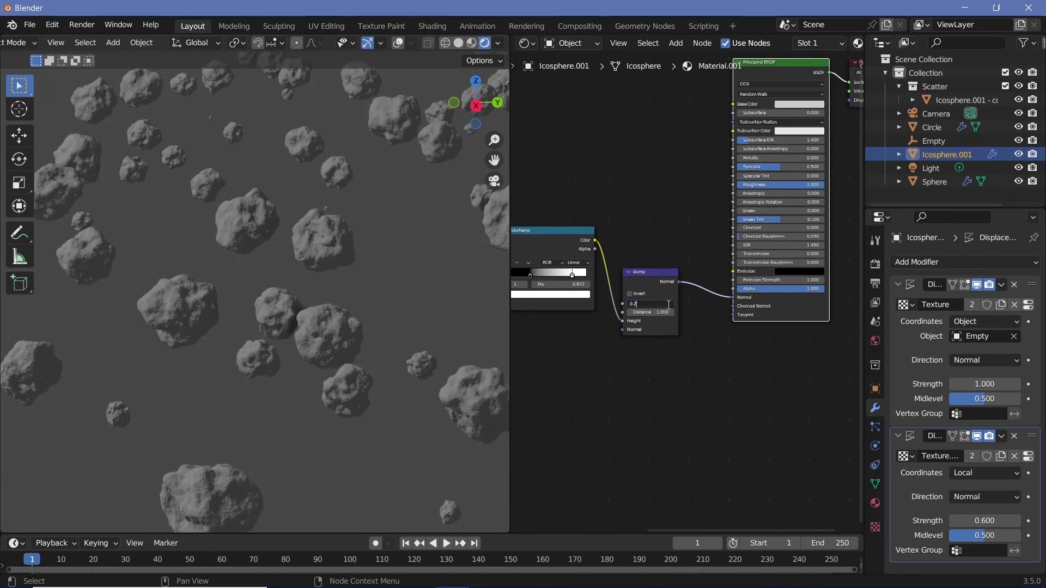
text(0.3)
key(Return)
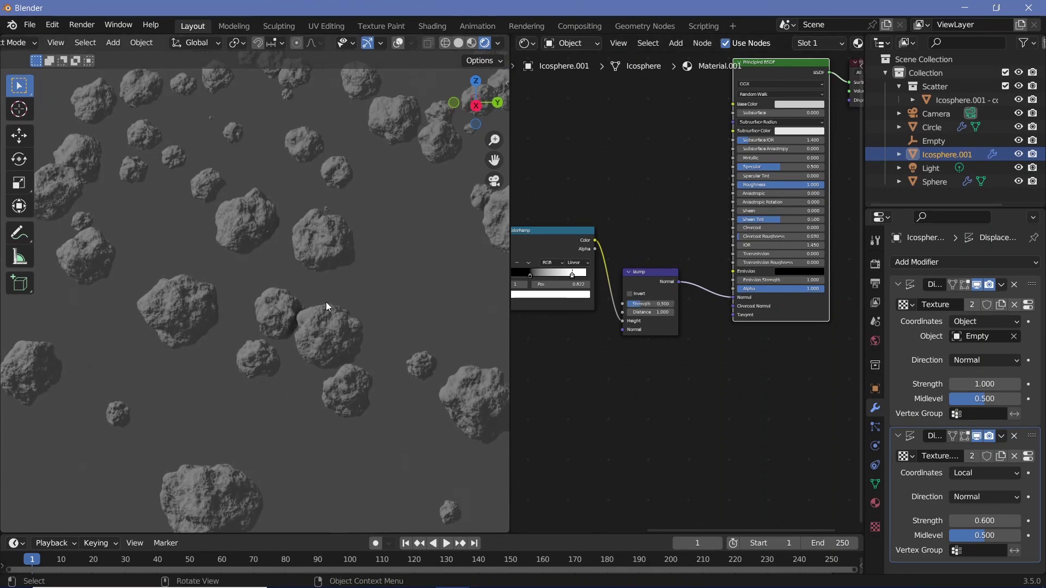
key(KP_0)
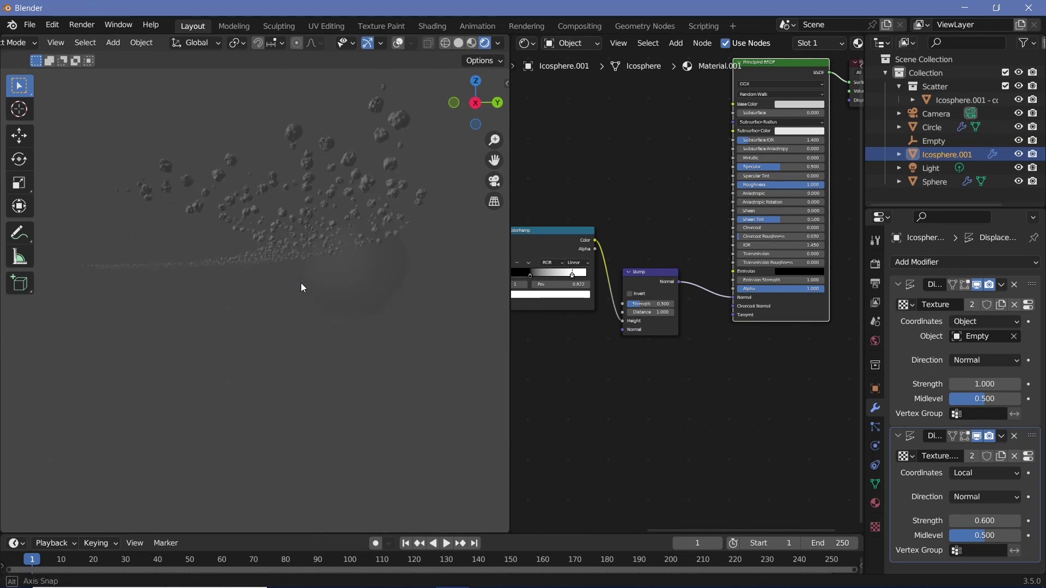
key(KP_0)
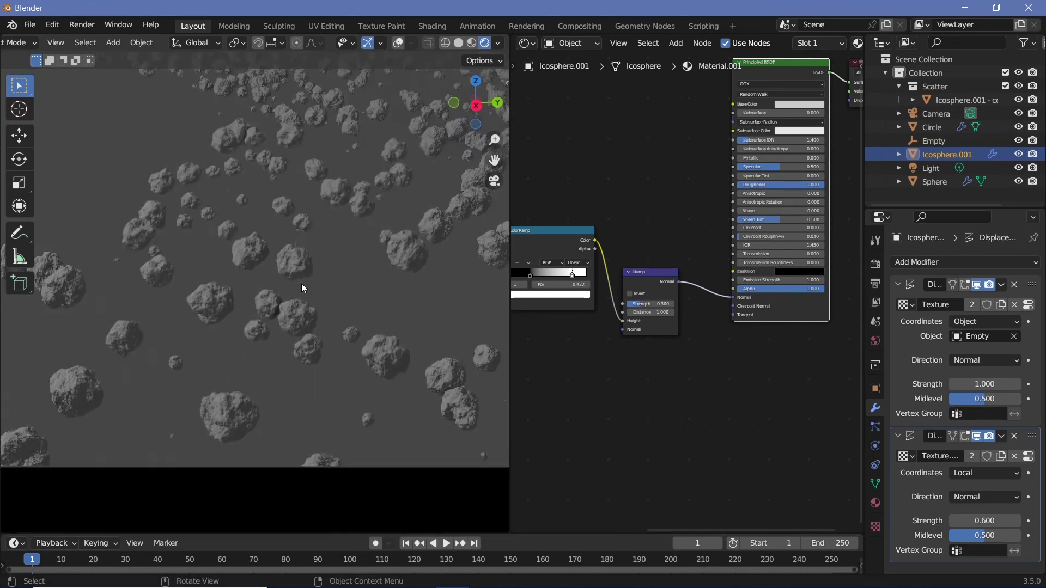
scroll(302, 283, down, 2)
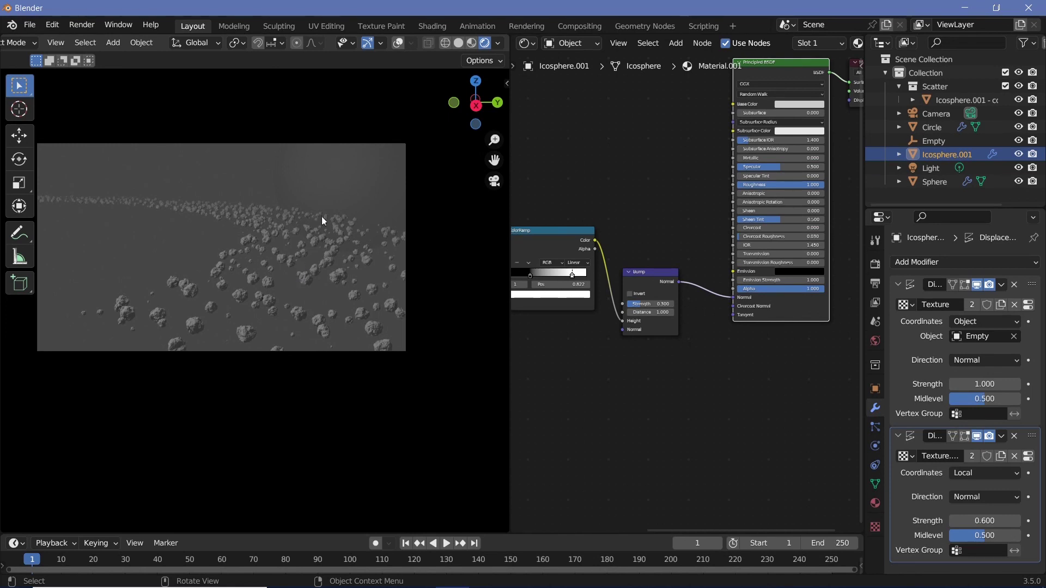
Set the power of the scene's point light to 2 W.
click(368, 188)
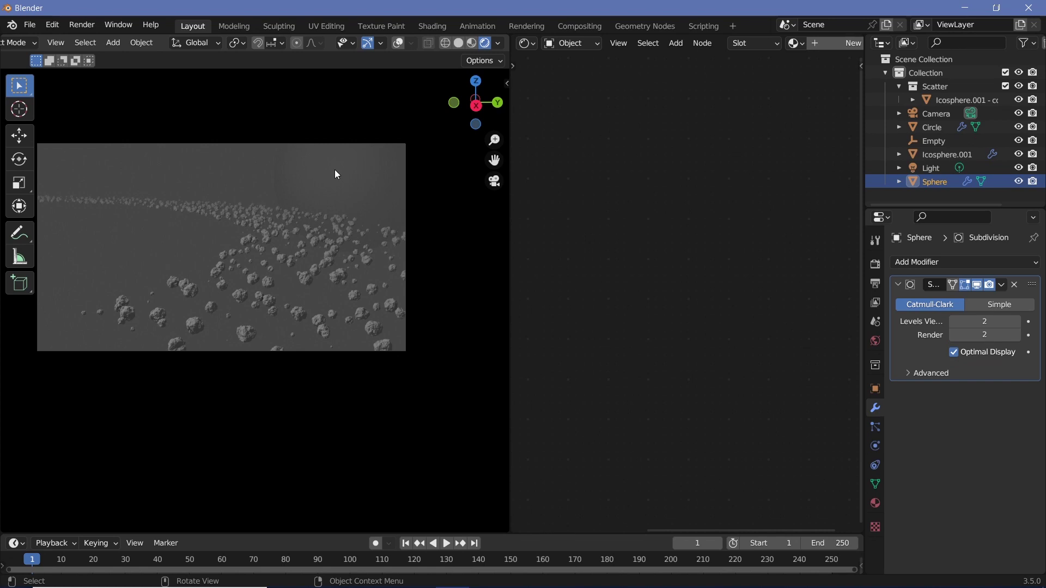
click(932, 168)
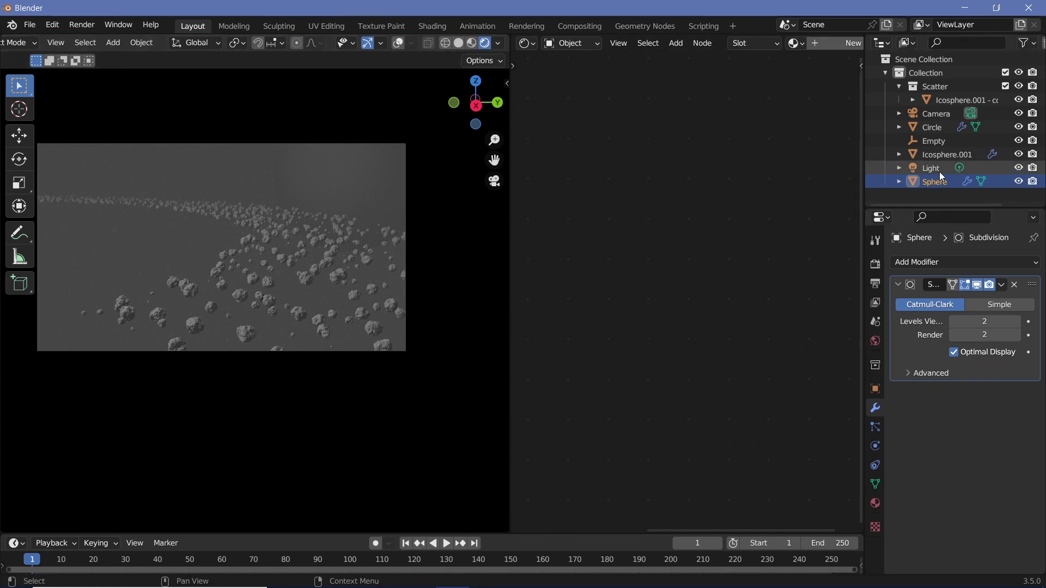
click(876, 446)
click(981, 356)
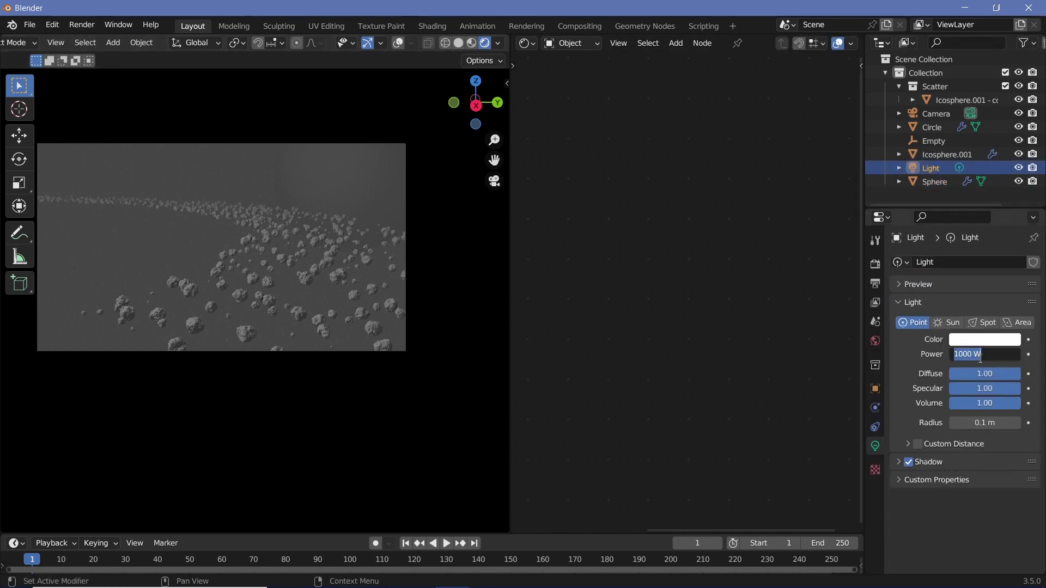
text(2)
key(Return)
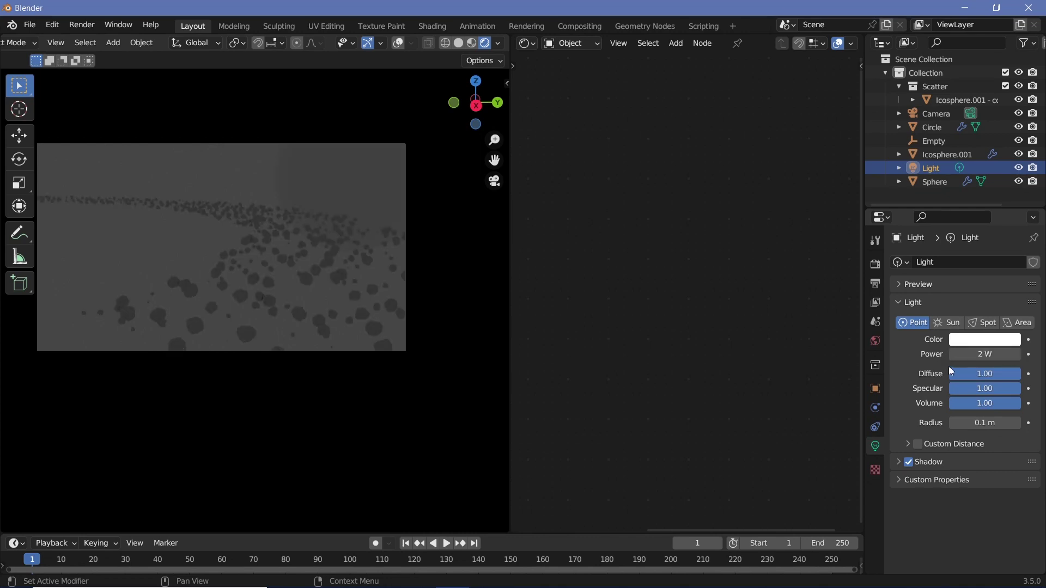
Change the light's type to Sun and turn the viewport overlays back on outside the camera view.
click(953, 325)
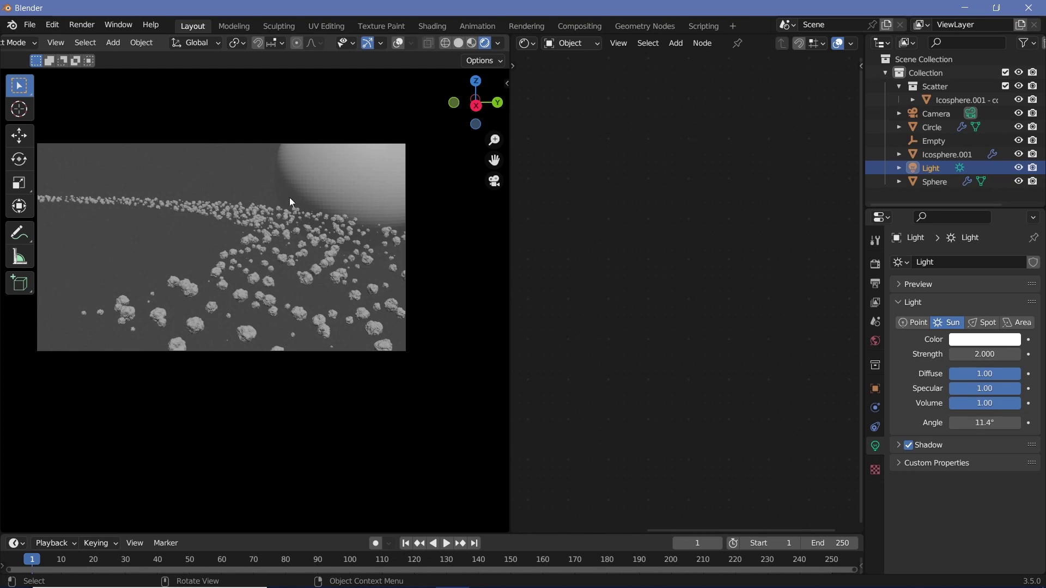
middle_drag(289, 197, 285, 217)
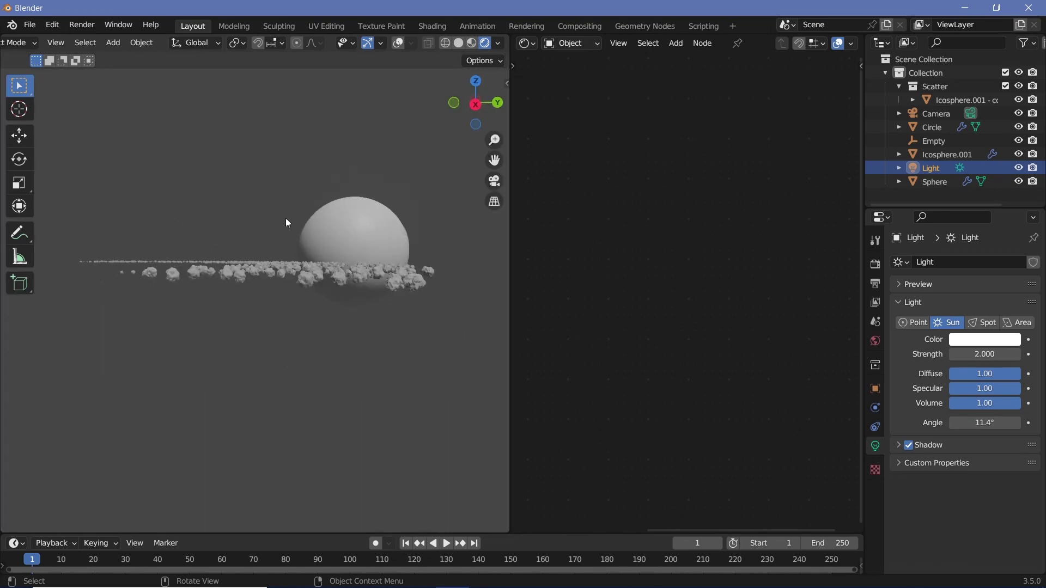
click(399, 47)
middle_drag(205, 221, 205, 275)
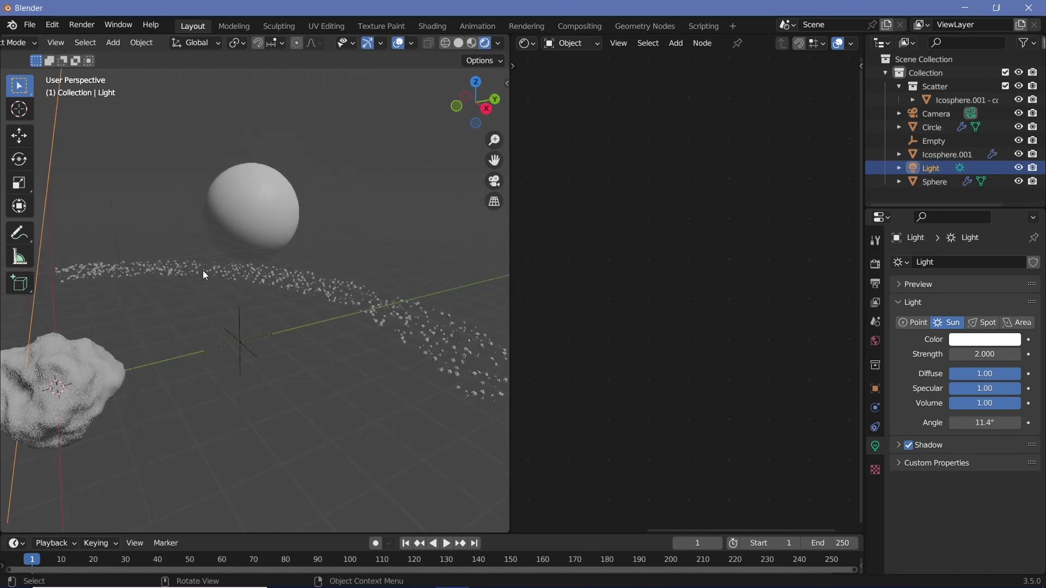
Turn off the viewport display of both Displace modifiers on Icosphere.001 and inspect the scattered rocks up close.
click(315, 294)
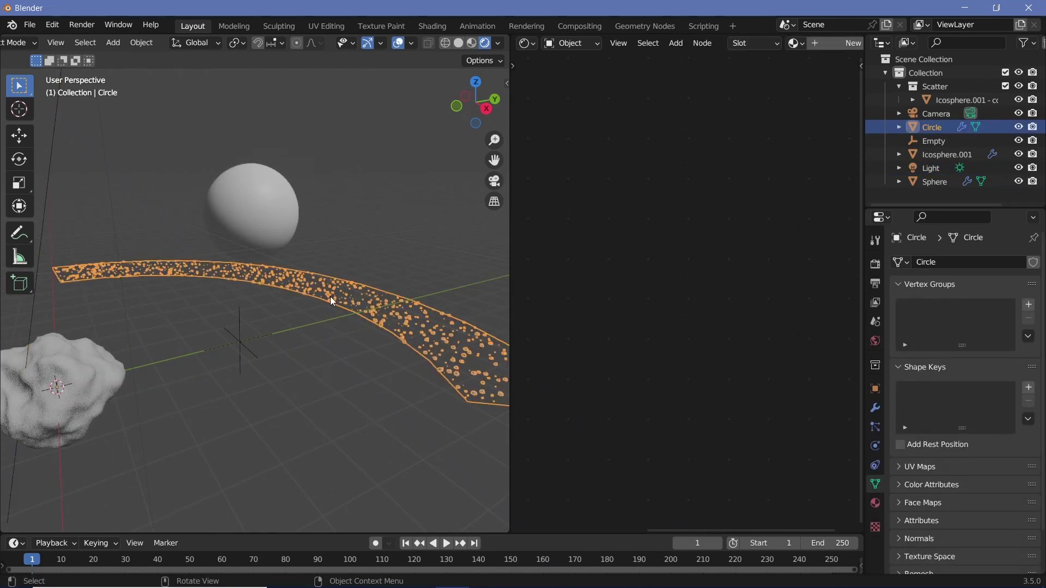
click(939, 156)
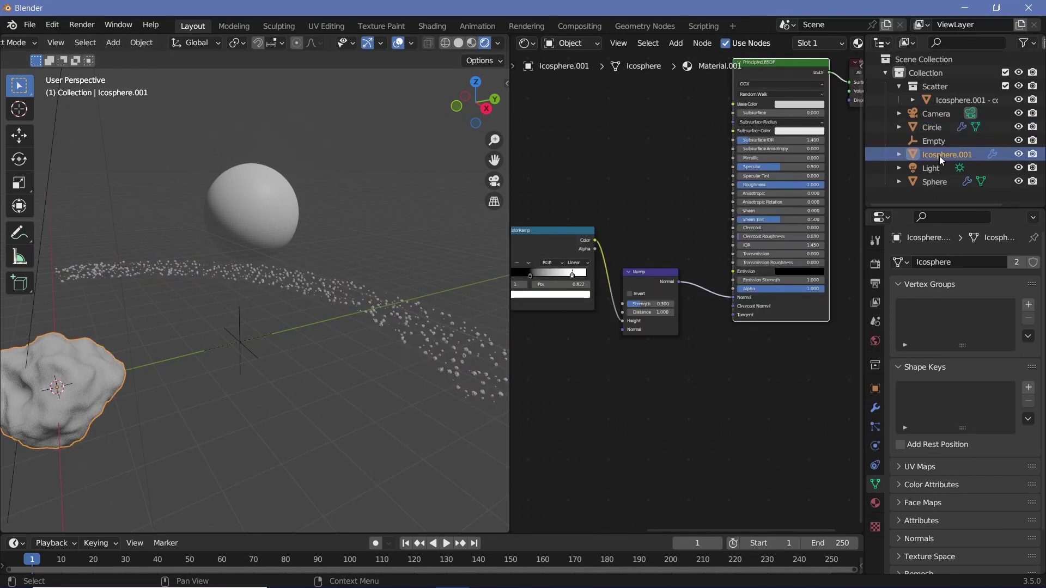
click(874, 410)
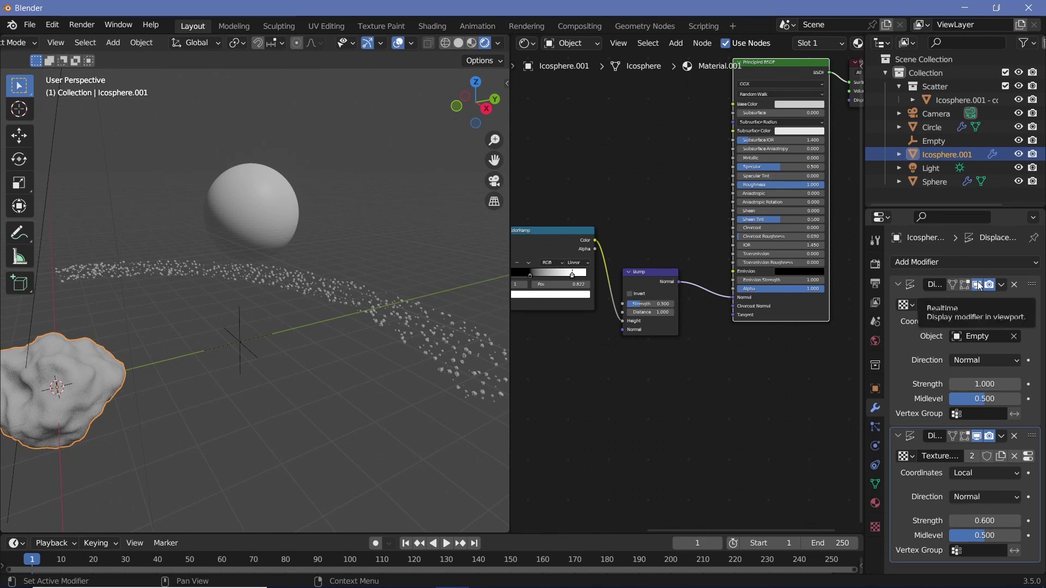
click(979, 286)
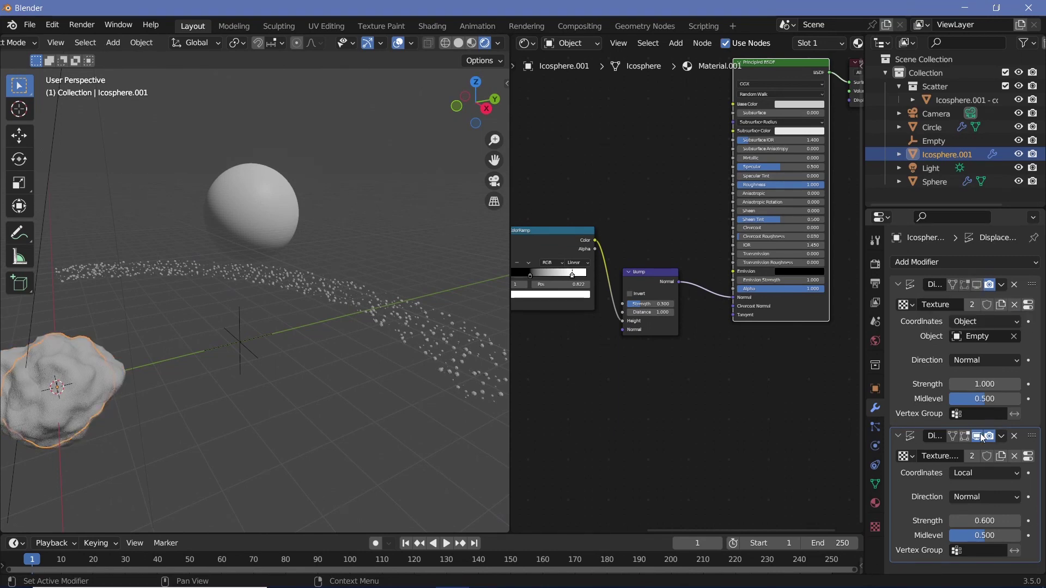
mouse_move(280, 335)
middle_down()
mouse_move(185, 305)
mouse_move(397, 361)
mouse_move(299, 332)
middle_up()
scroll(253, 315, up, 3)
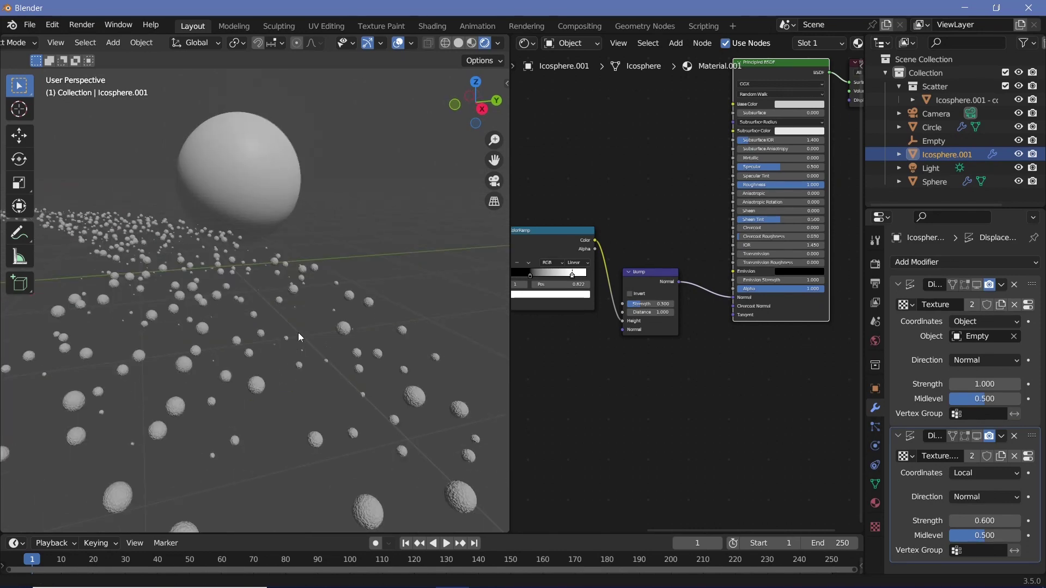
scroll(298, 333, up, 2)
scroll(89, 394, up, 3)
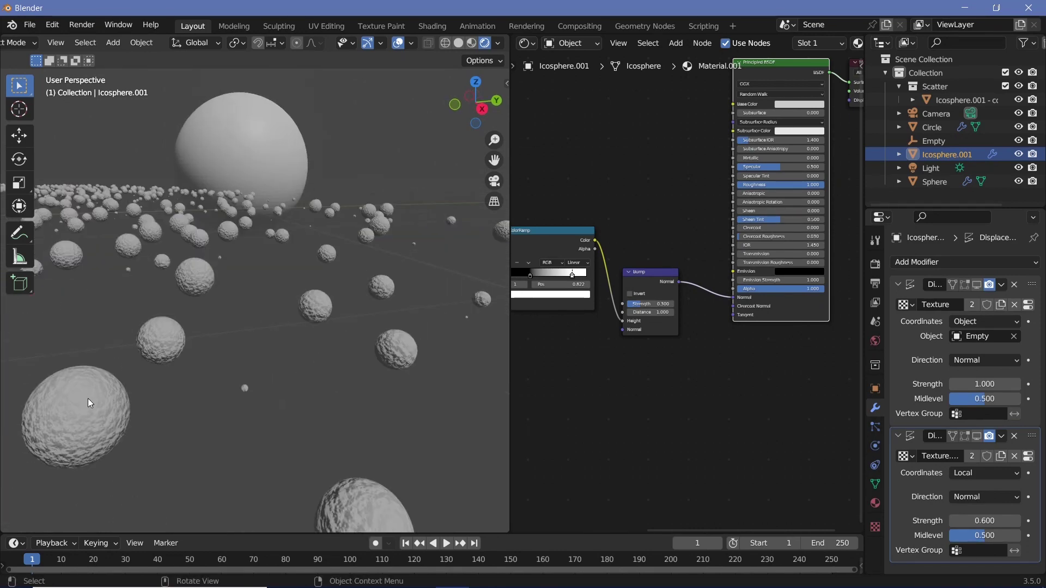
Aim the sun light to a rotation of about -11.9°, -50°, 86.6° and check the lighting in the camera view.
scroll(205, 372, down, 5)
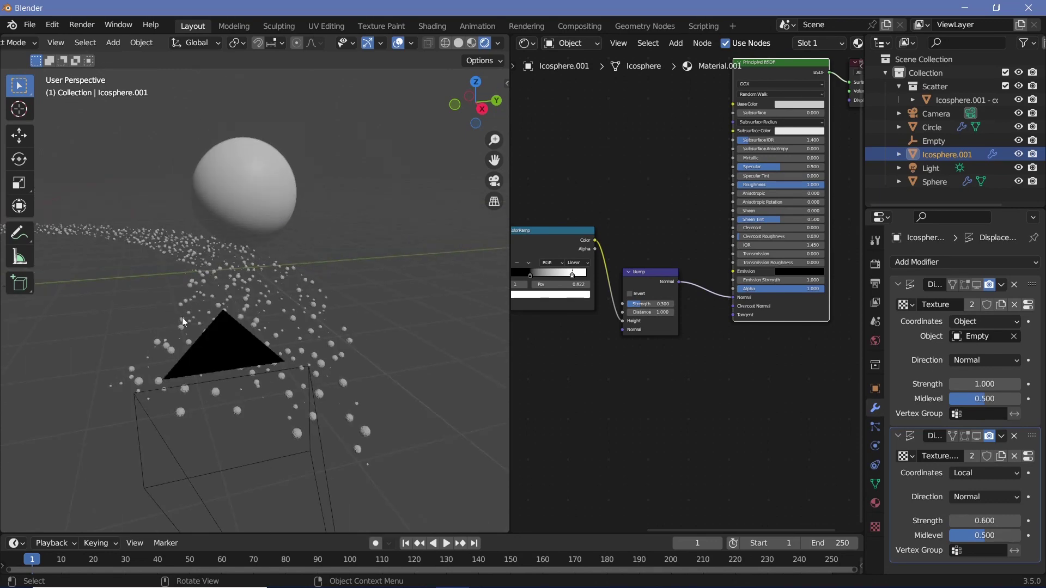
scroll(182, 317, down, 4)
scroll(234, 282, down, 3)
scroll(233, 234, down, 3)
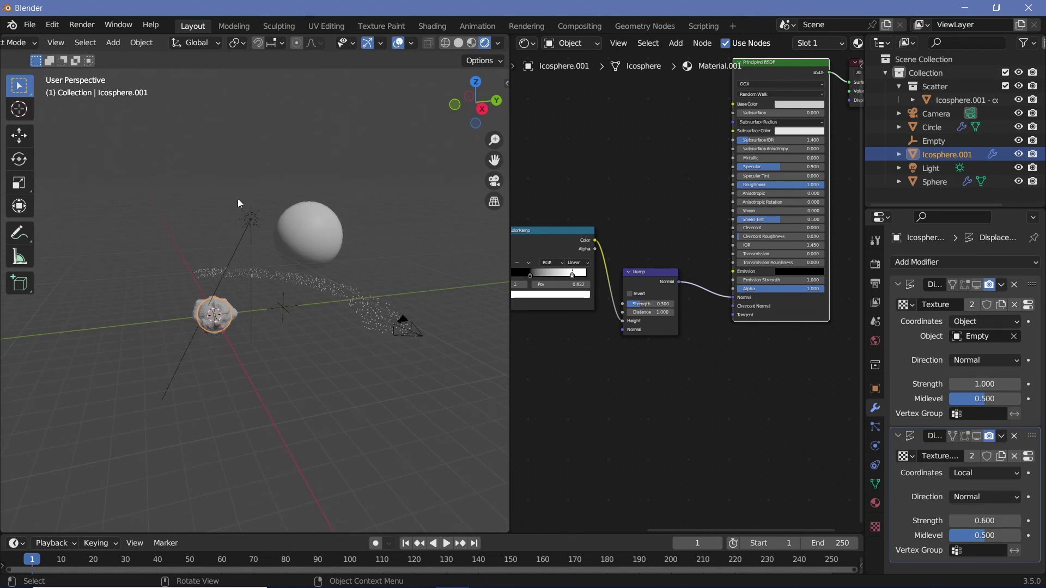
click(249, 214)
middle_drag(288, 308, 211, 224)
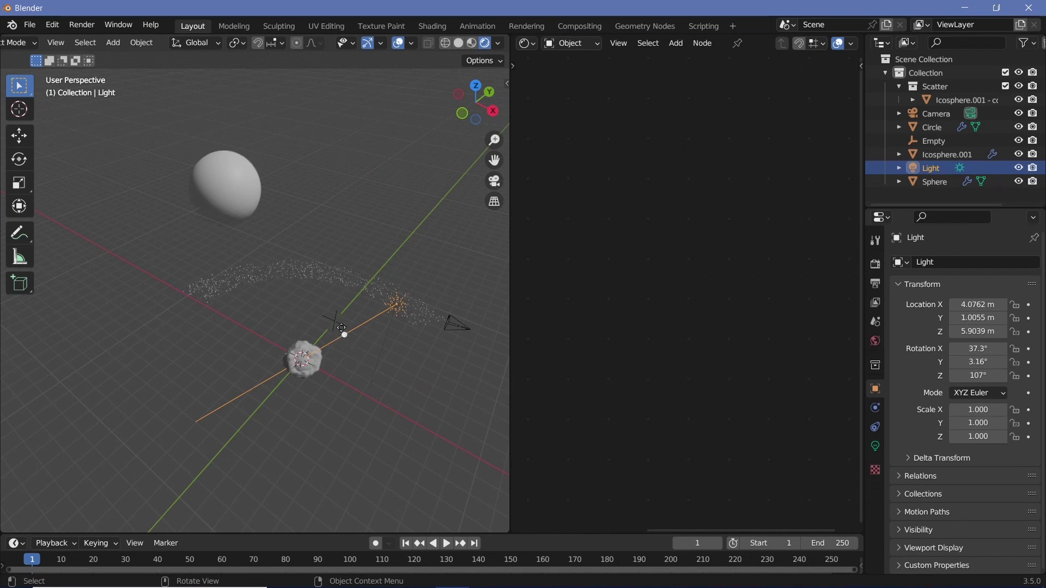
drag(344, 336, 349, 296)
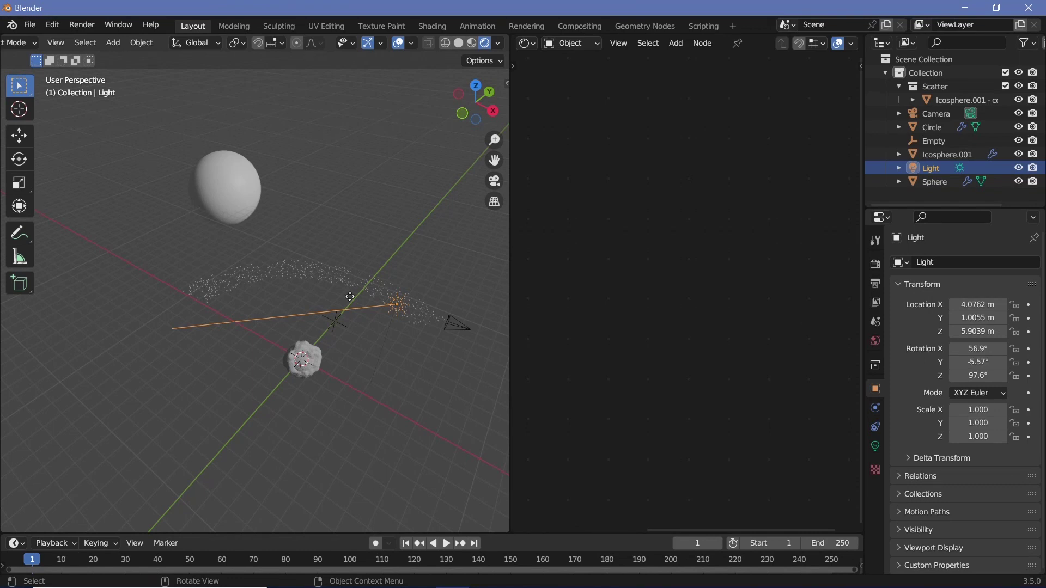
mouse_move(349, 297)
mouse_down()
mouse_move(432, 312)
mouse_move(478, 349)
mouse_up()
key(KP_0)
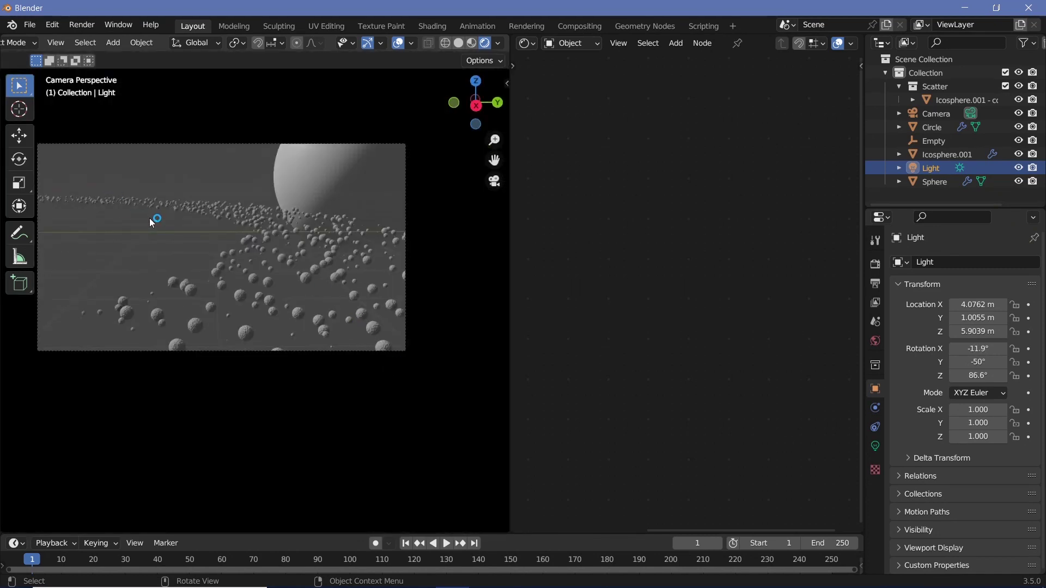
key(KP_0)
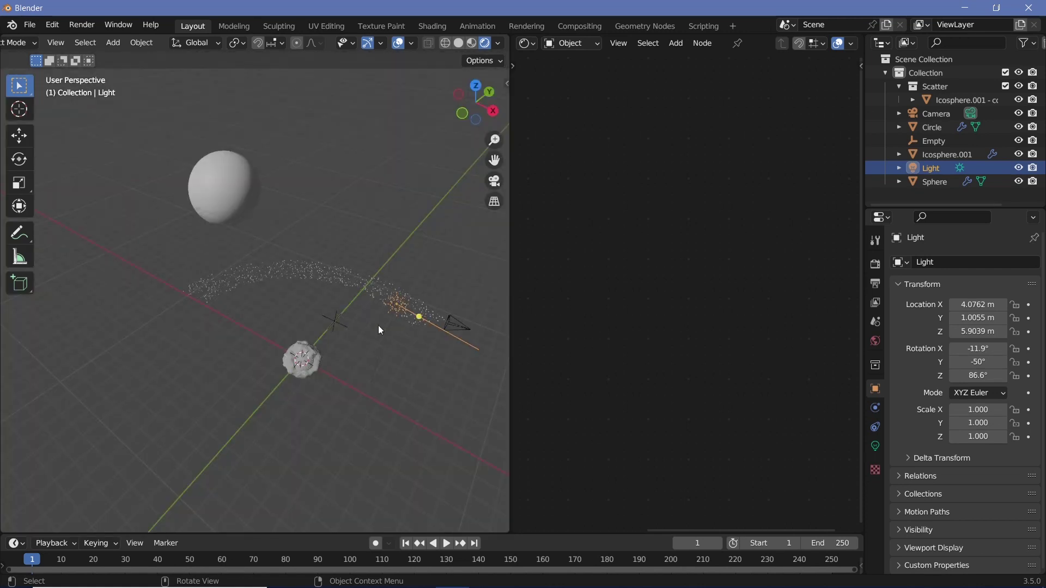
Re-aim the sun light to a rotation of about -75.3°, -84.1°, 131° and return to the camera view.
middle_drag(379, 331, 223, 248)
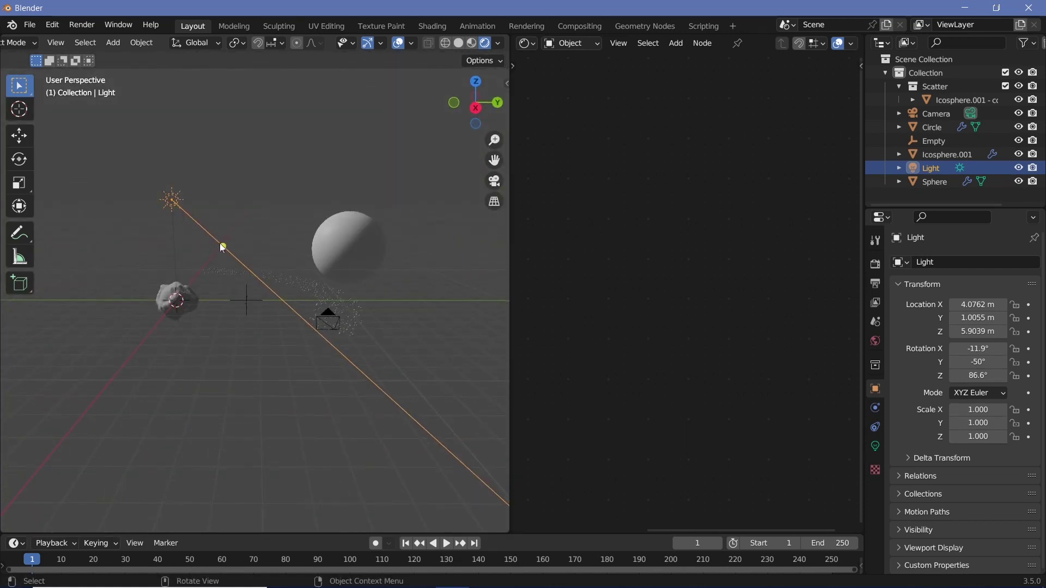
drag(223, 245, 242, 201)
key(KP_7)
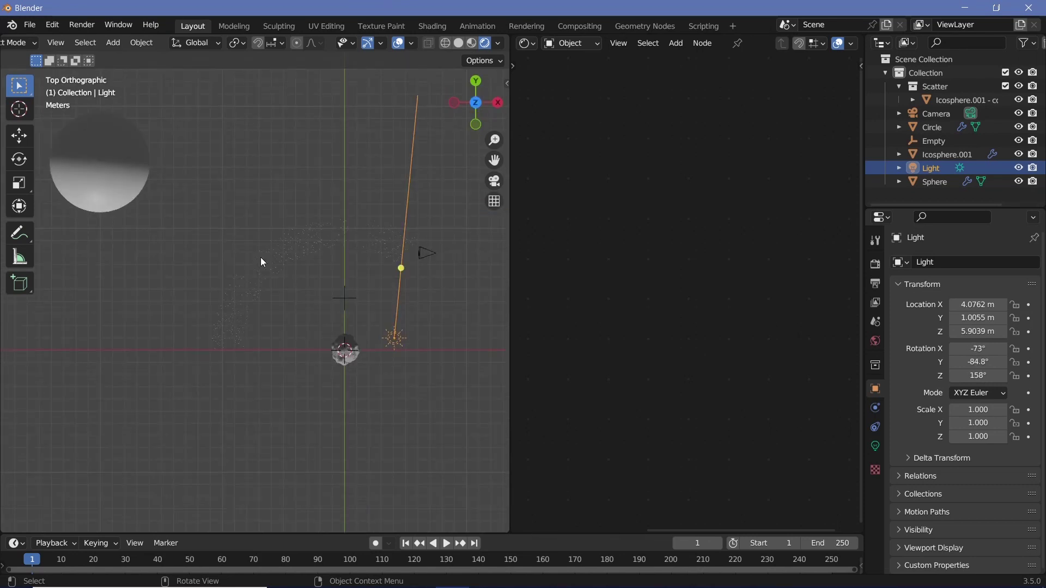
drag(401, 267, 435, 277)
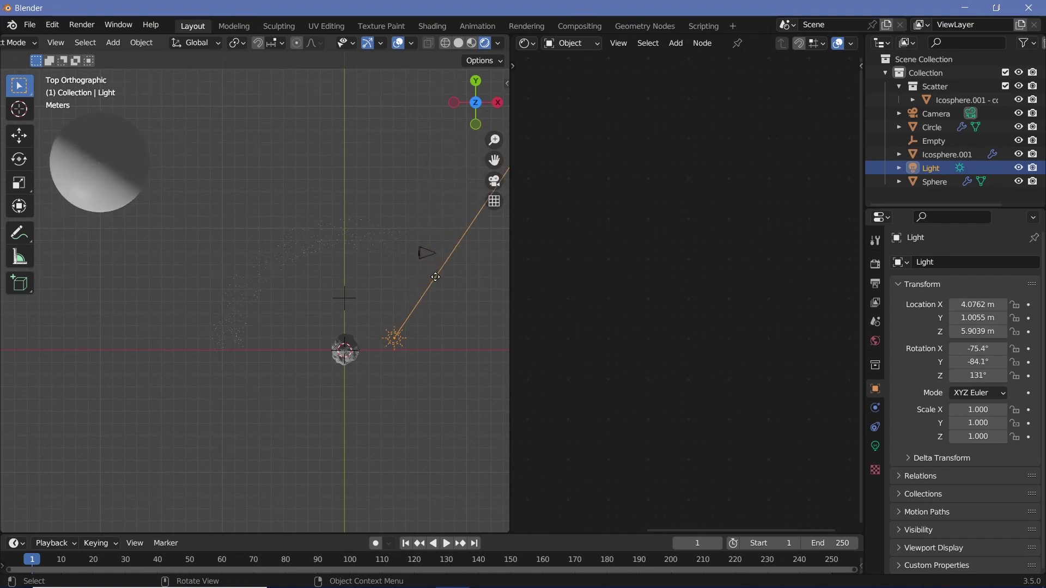
key(KP_0)
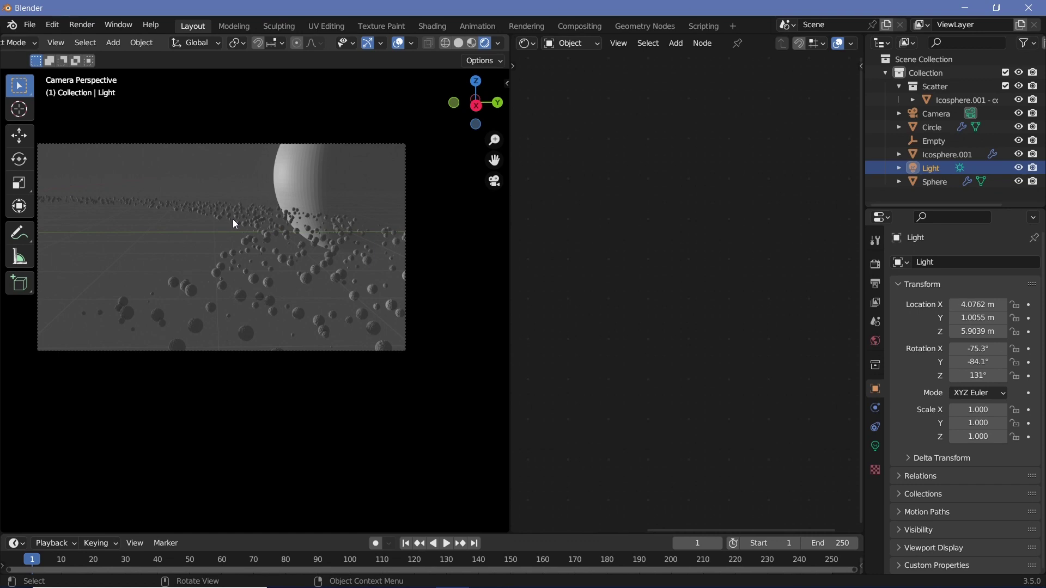
Apply smooth shading to the large sphere behind the rocks.
click(296, 193)
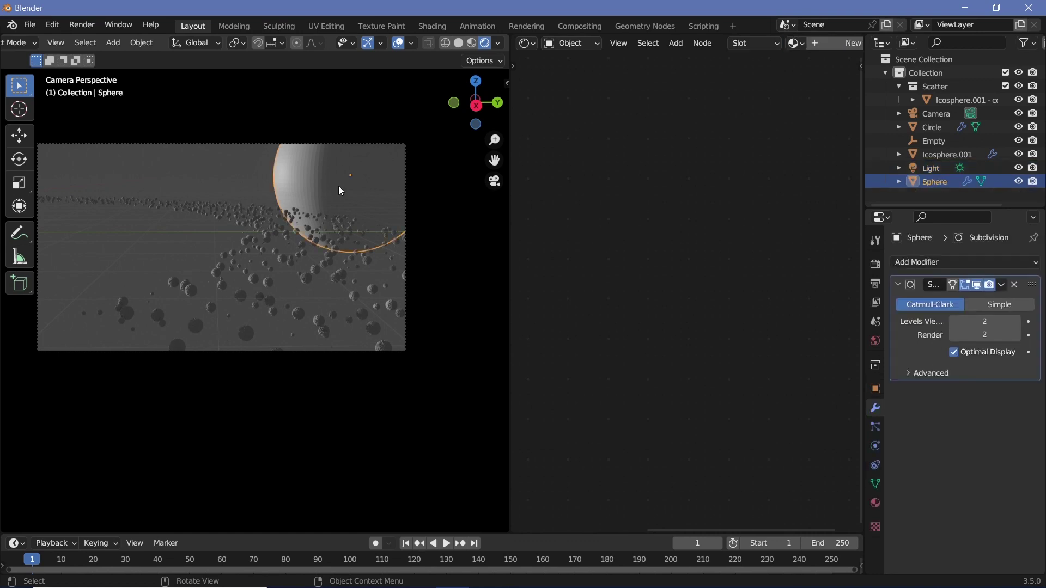
click(142, 43)
click(196, 341)
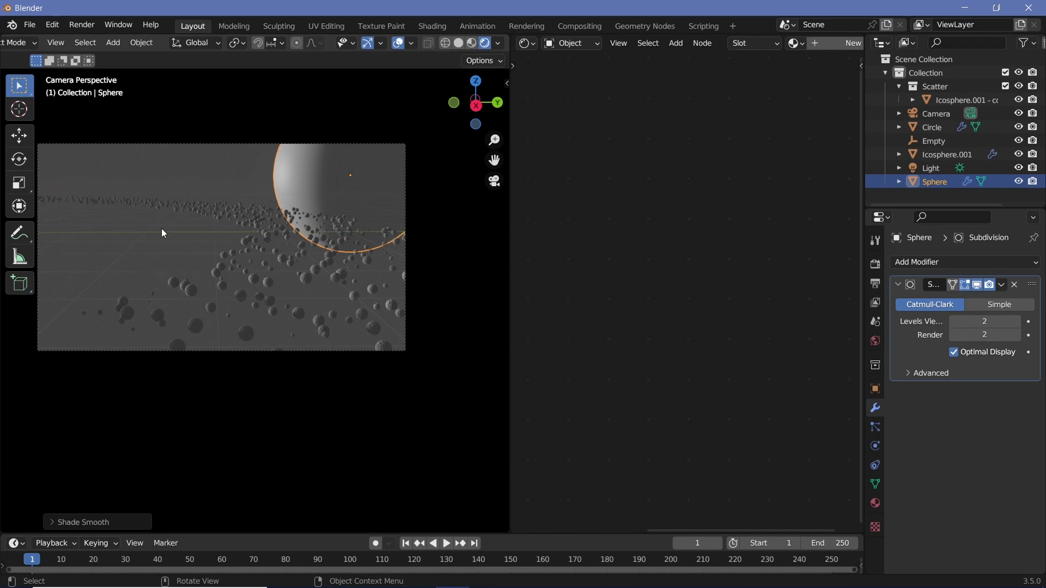
Display the world shader nodes, darken the Background color to a value of about 0.005 and hide the viewport overlays.
click(555, 46)
click(575, 79)
key(Home)
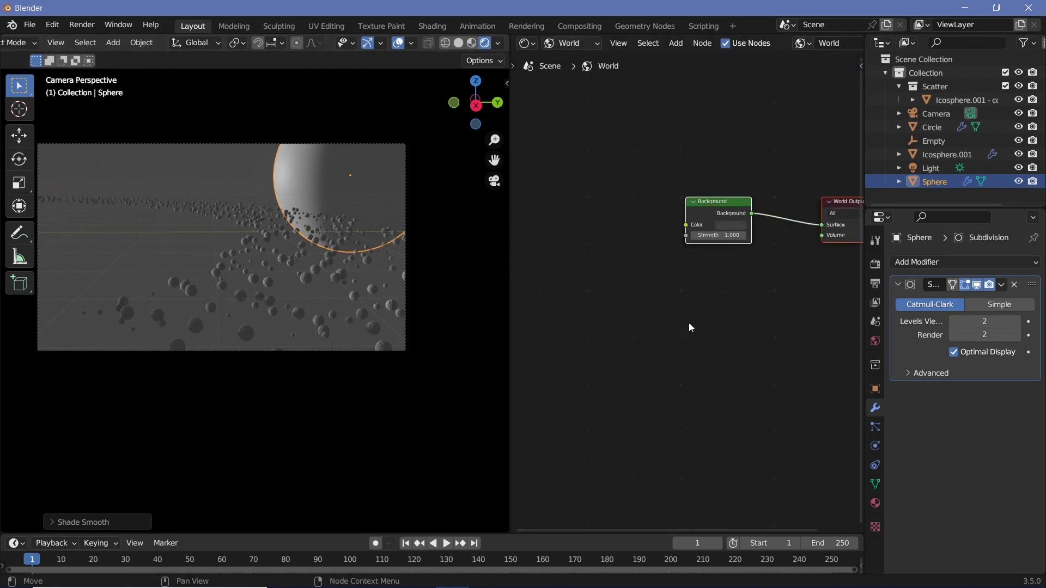
click(739, 207)
drag(825, 108, 825, 124)
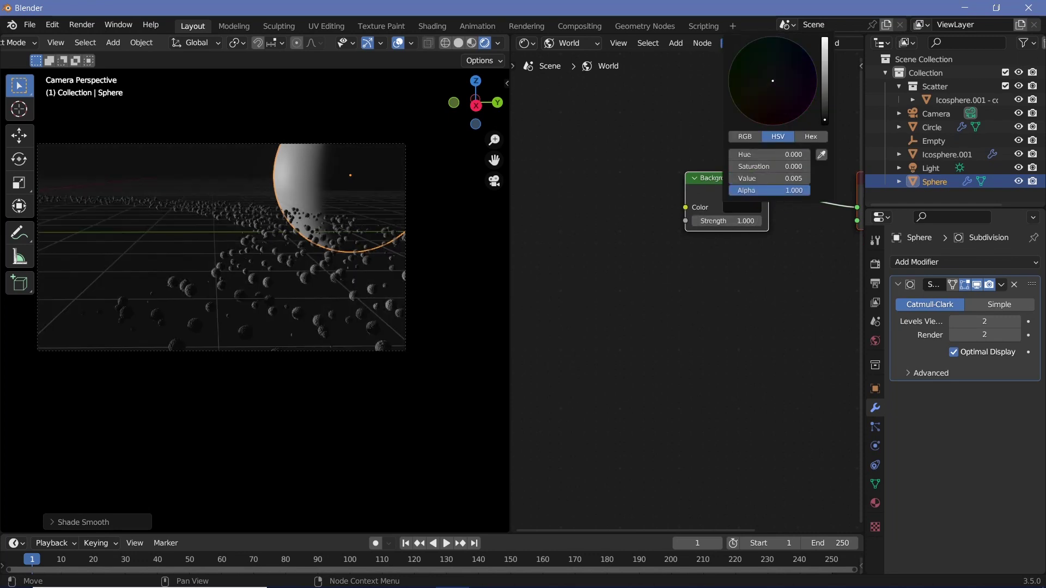
click(397, 43)
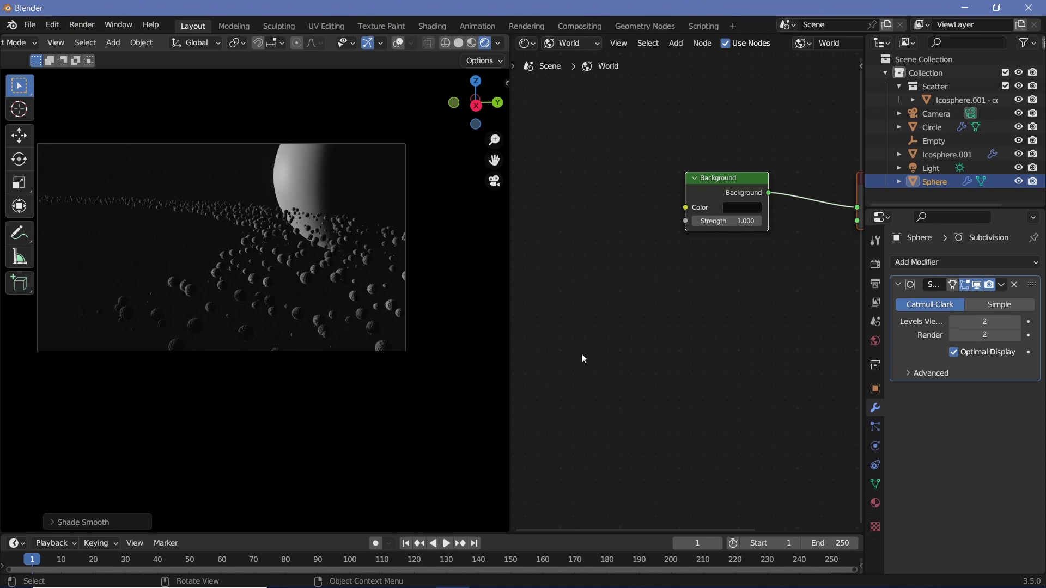
Add a Noise Texture node in front of the Background node in the world shader.
scroll(638, 347, left, 3)
key(shift+a)
click(672, 289)
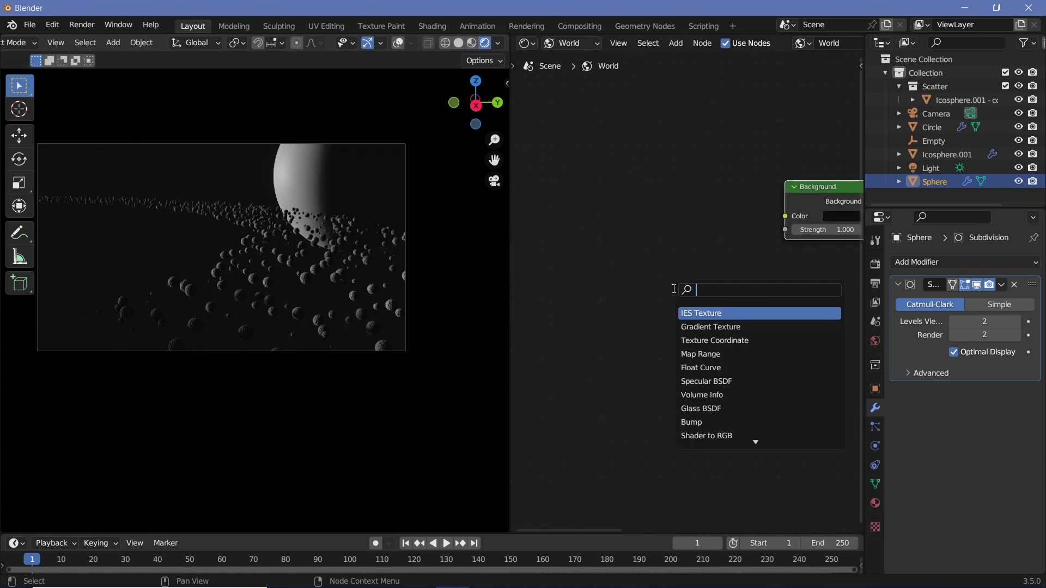
text(NOISE)
key(Return)
click(675, 292)
Add a Voronoi Texture node beside the Noise Texture in the world shader.
key(shift+a)
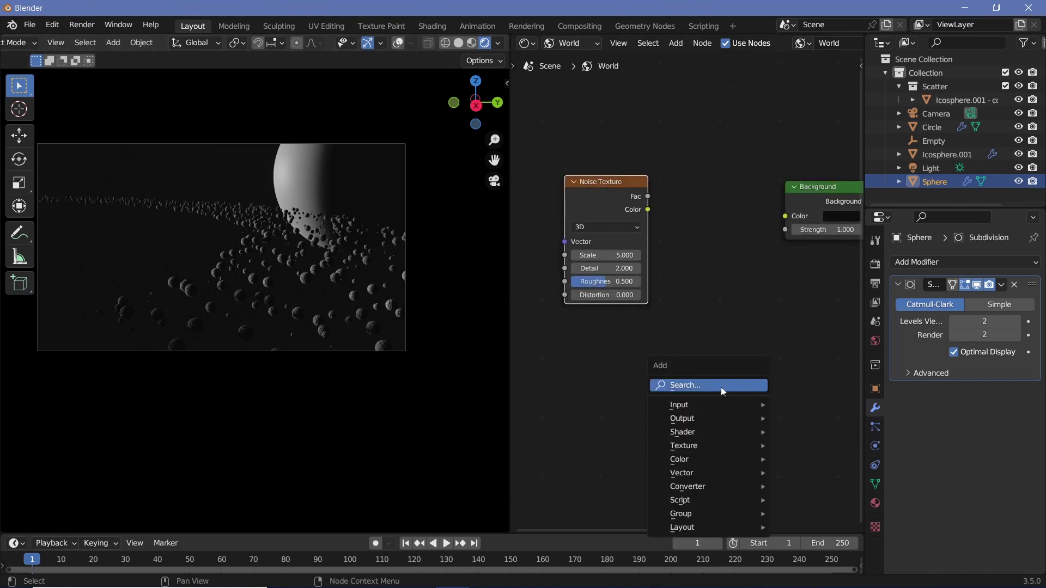
click(721, 386)
text(voro)
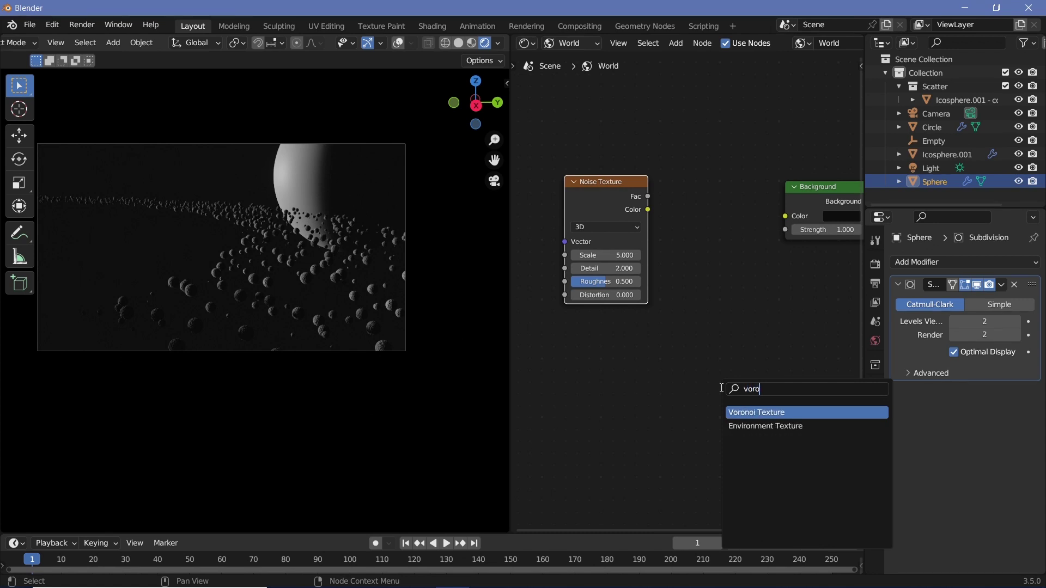
key(Return)
click(731, 260)
Add a ColorRamp next to the Noise Texture and connect the texture's Color output to the ramp's Fac input.
scroll(588, 276, down, 3)
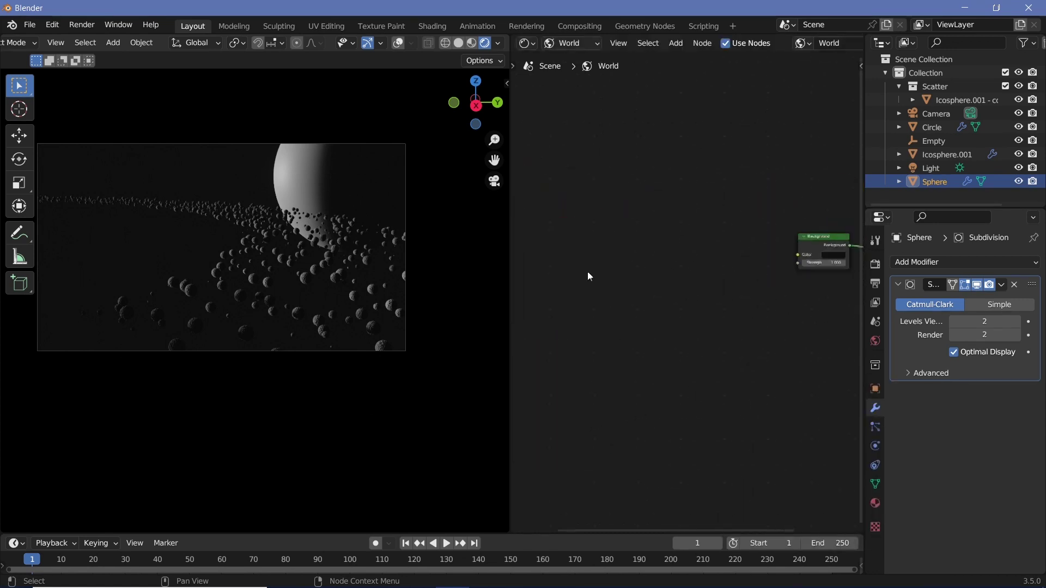
middle_drag(679, 269, 630, 277)
key(shift+a)
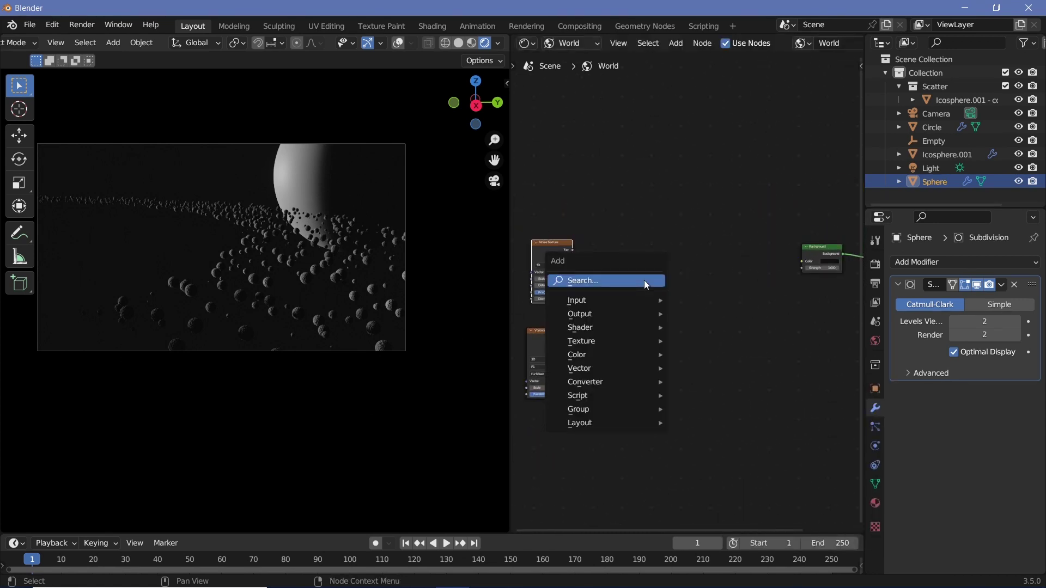
click(643, 280)
text(colo)
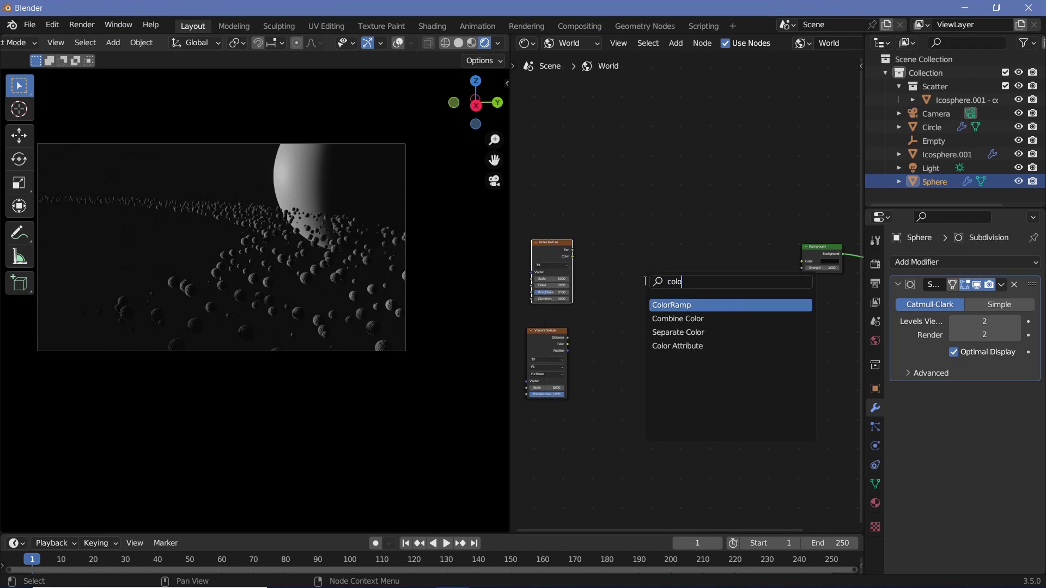
click(665, 305)
click(619, 249)
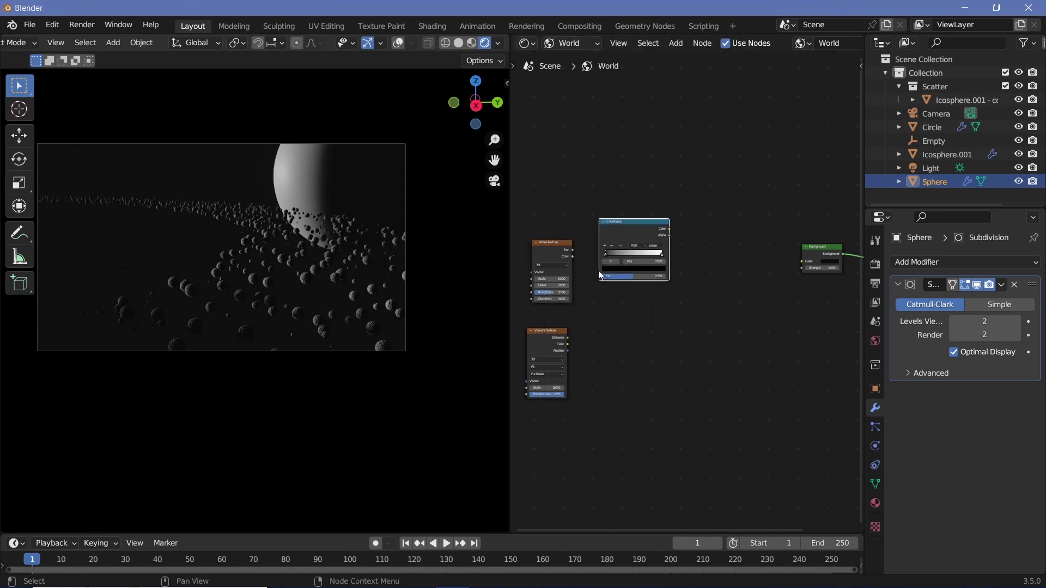
drag(573, 257, 603, 273)
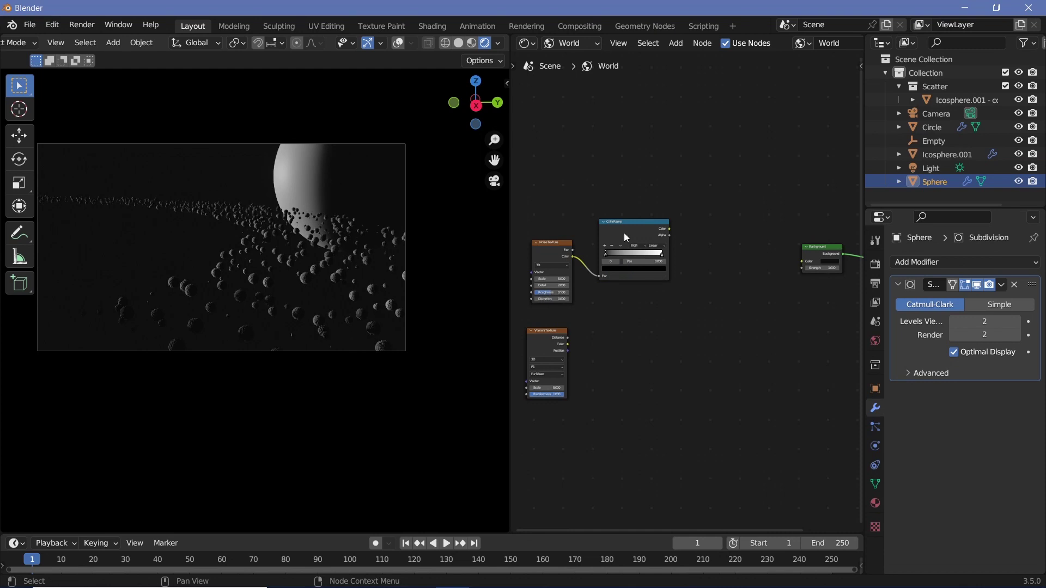
Preview the ColorRamp directly as the world surface and shift its black stop to just short of the middle.
click(623, 233)
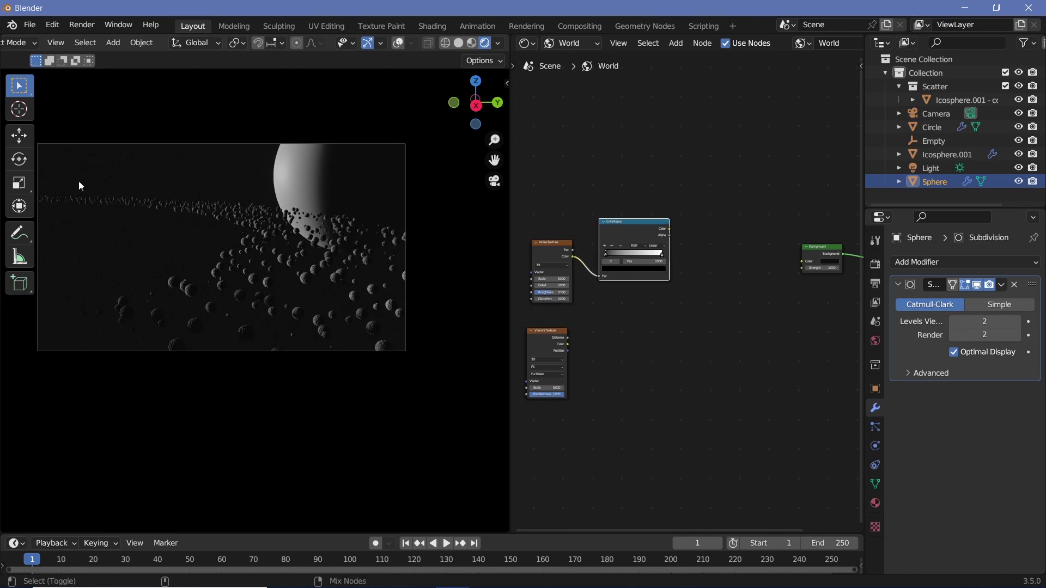
ctrl+shift+click(604, 258)
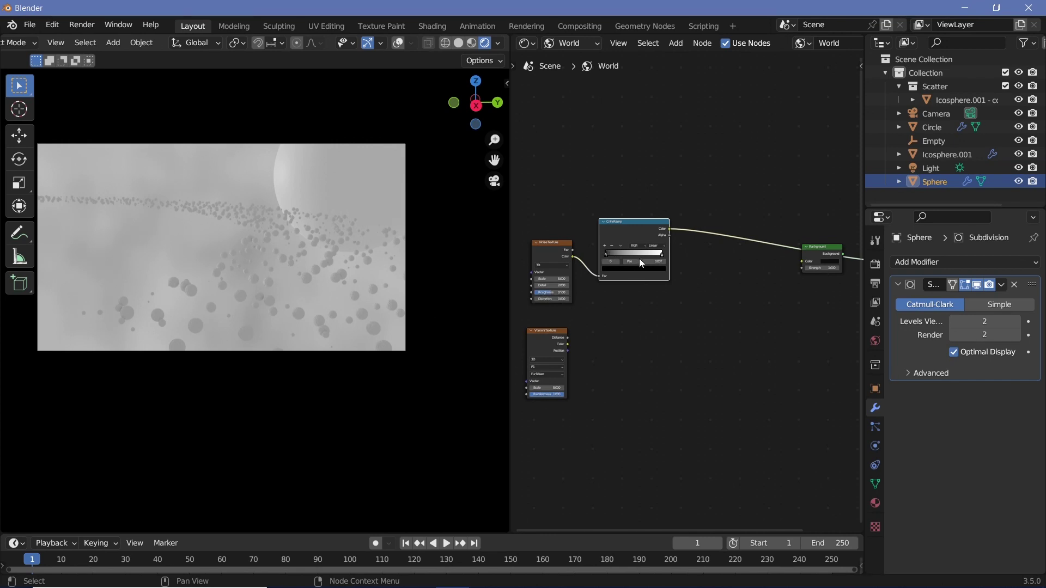
drag(611, 254, 632, 257)
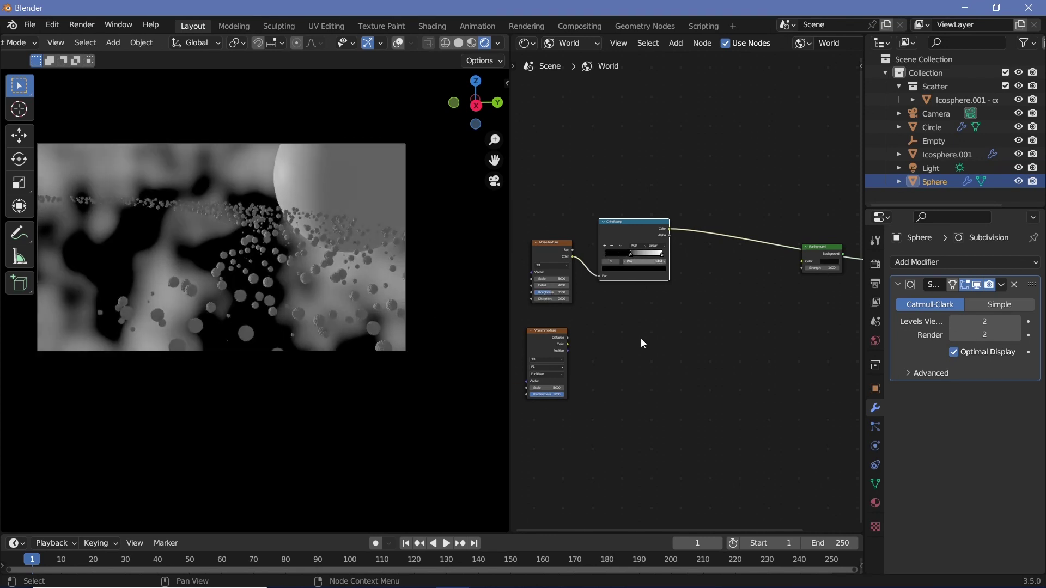
Set the Noise Texture's scale to 30, detail to 15 and roughness to 0.7.
scroll(557, 264, up, 3)
click(543, 293)
text(30)
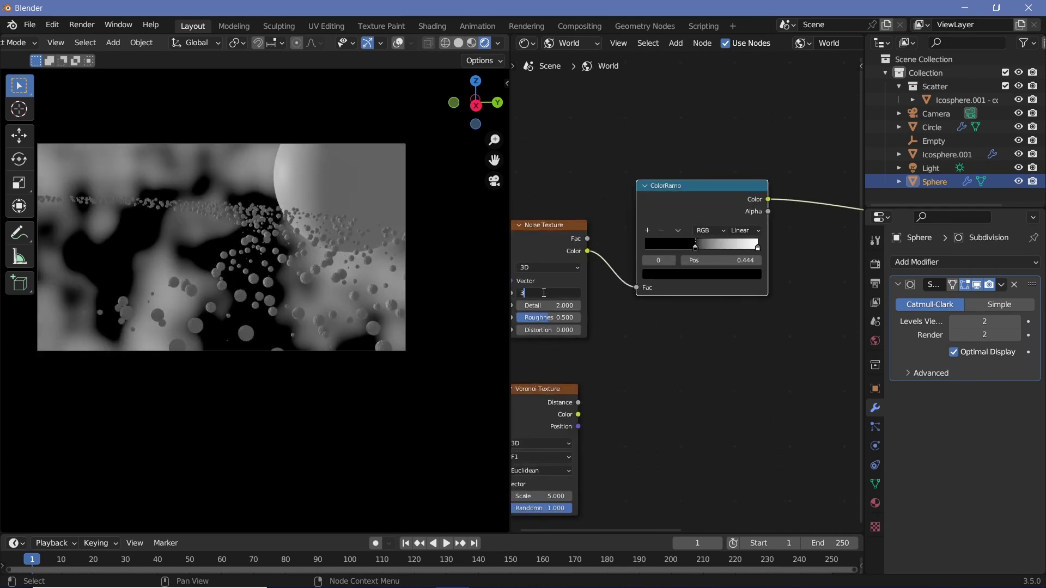
key(Return)
click(555, 309)
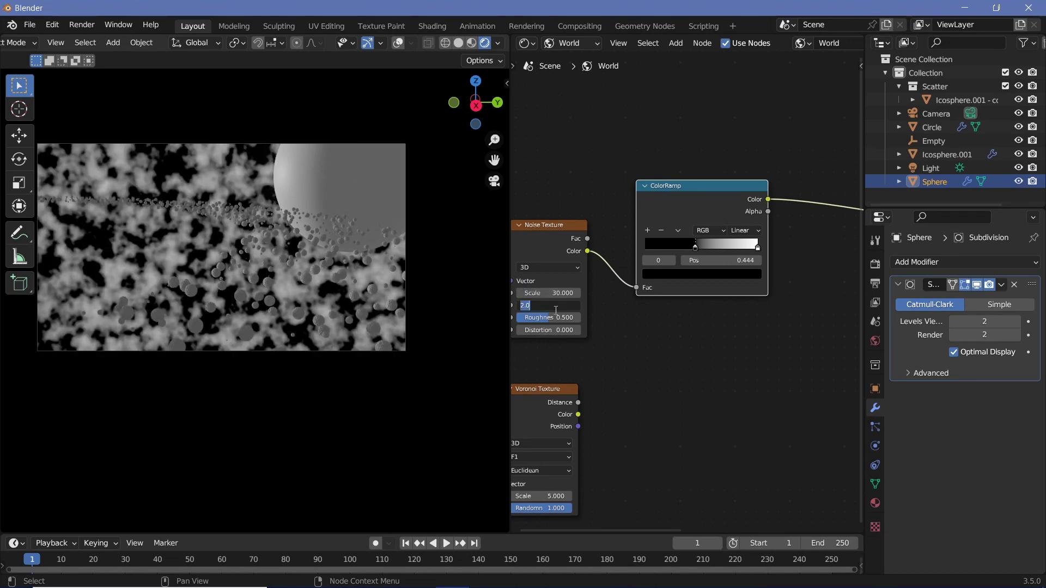
text(15)
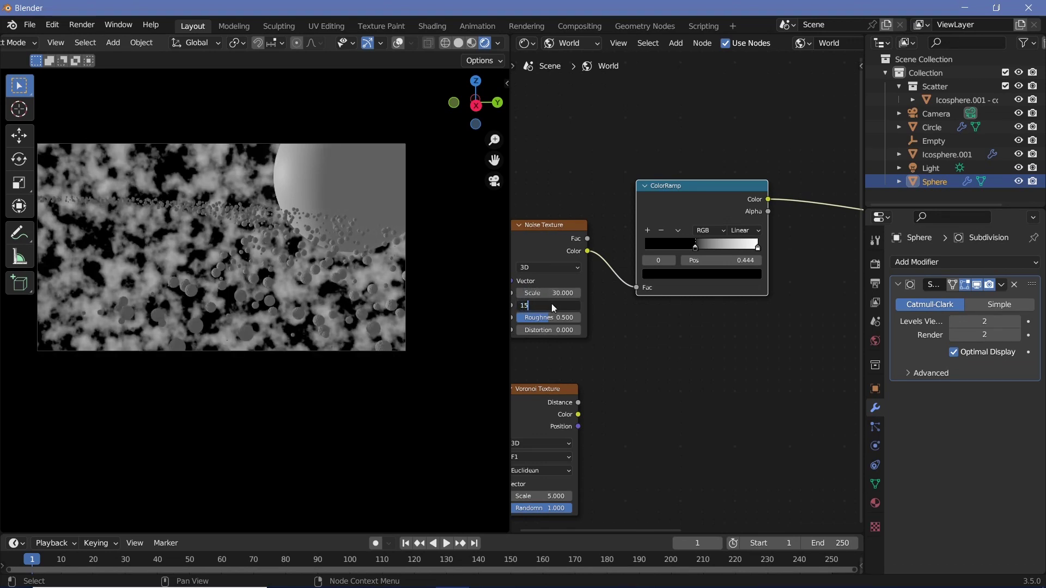
key(Return)
click(558, 318)
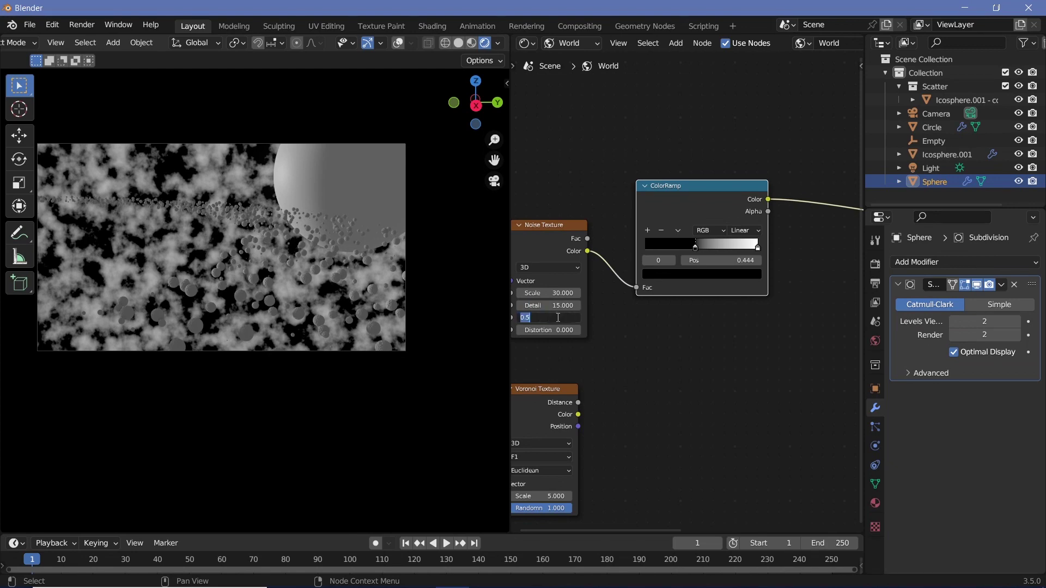
text(0)
key(Return)
Move the noise ColorRamp's black stop to 0.520 and recolor its white stop to a dim bluish grey with a value of 0.240.
drag(698, 244, 703, 245)
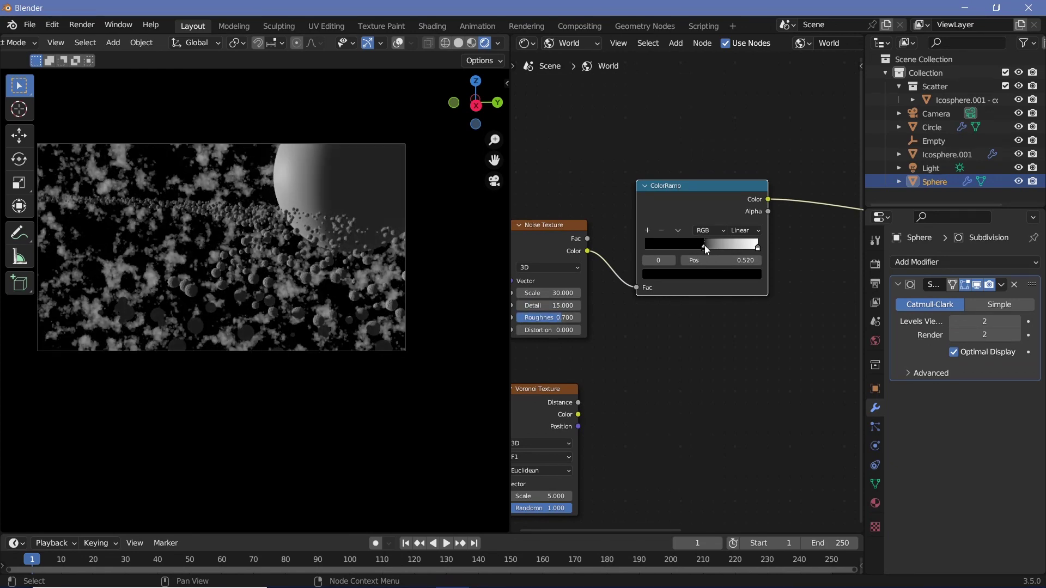
middle_drag(704, 245, 641, 254)
click(694, 256)
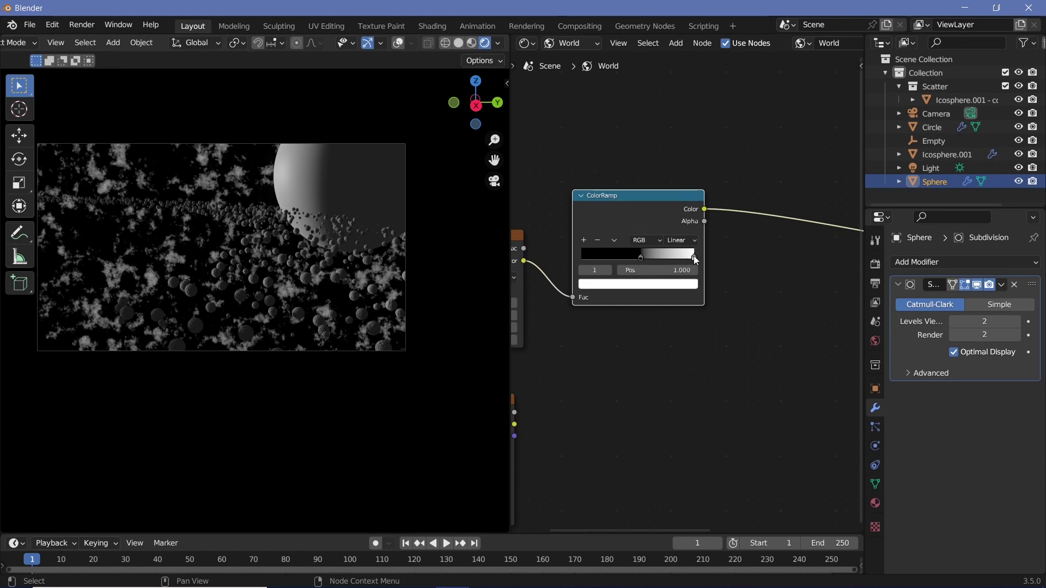
click(678, 283)
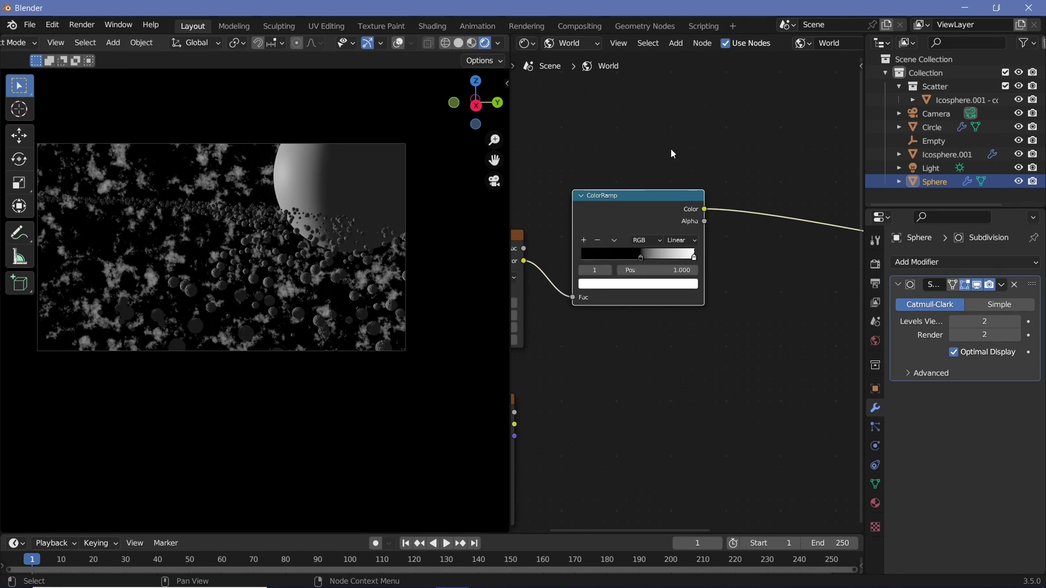
click(638, 284)
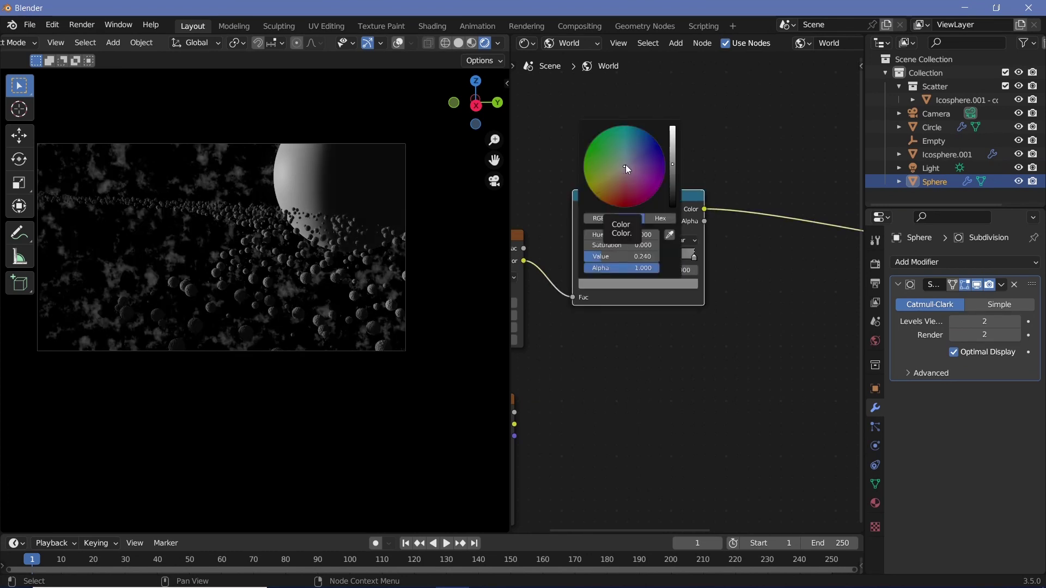
click(628, 161)
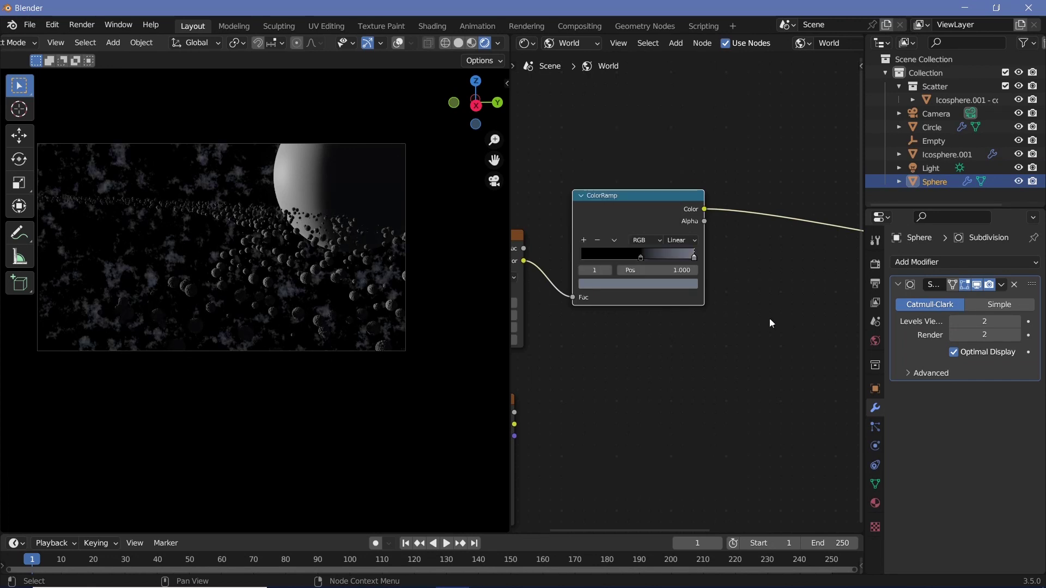
Set the Noise Texture's scale to 10.
middle_drag(770, 318, 678, 312)
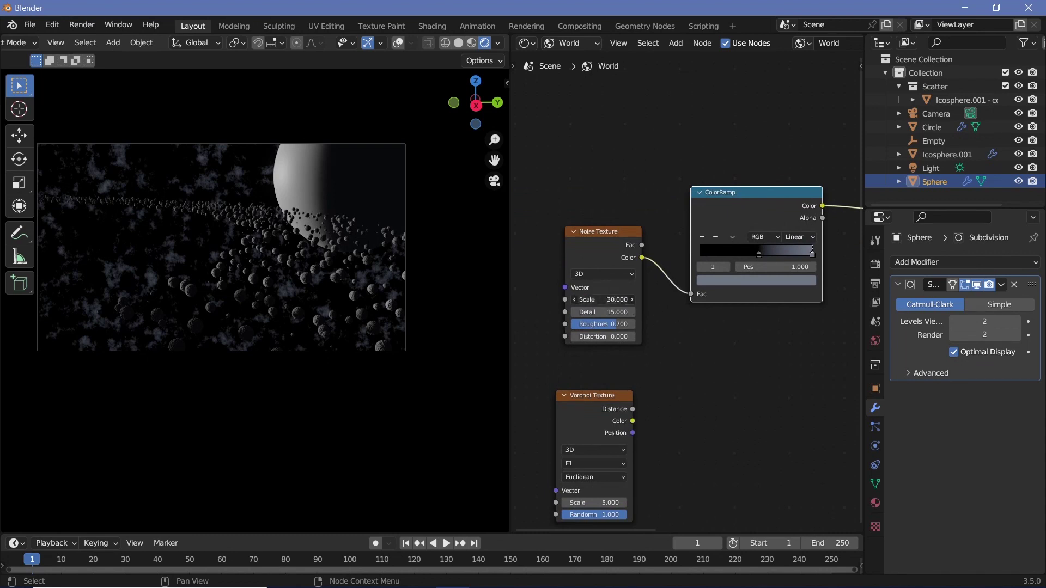
click(603, 300)
text(10)
key(Return)
Connect the noise ColorRamp's Color output to the Background node's Color input and use the Background as the world surface.
middle_drag(806, 411, 634, 425)
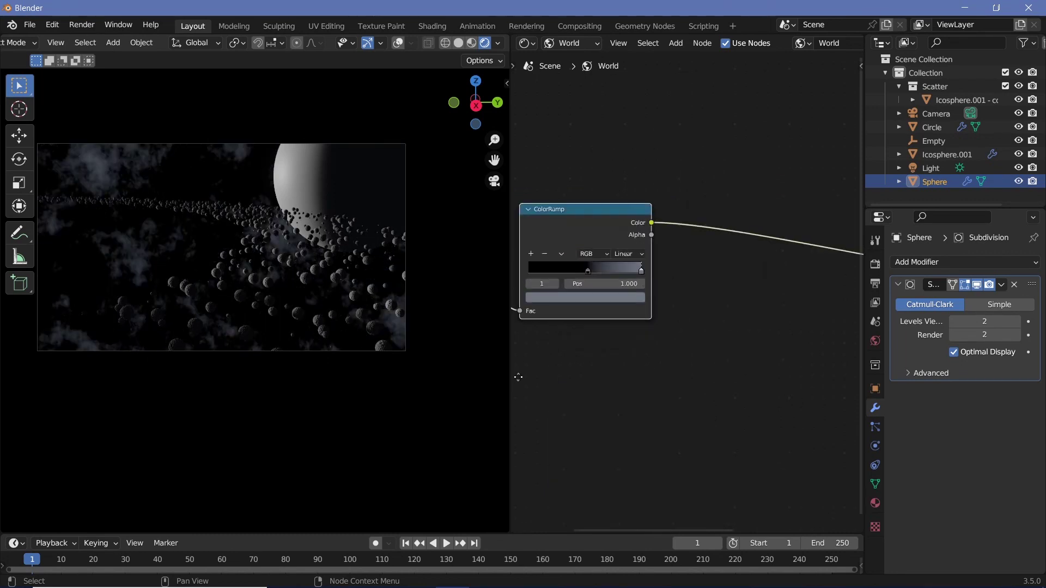
scroll(599, 273, down, 2)
drag(624, 242, 819, 291)
middle_drag(752, 322, 638, 323)
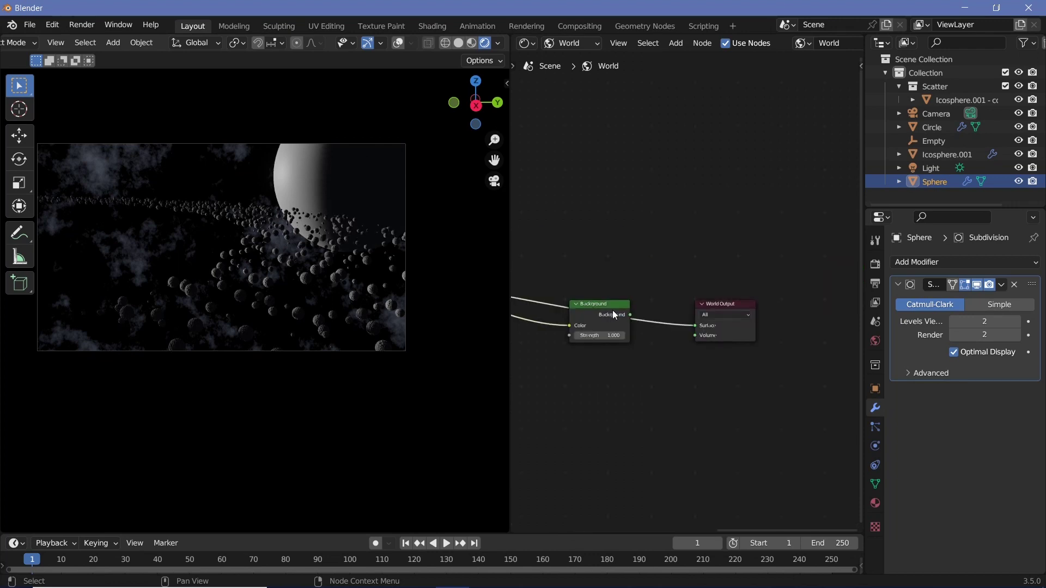
click(612, 310)
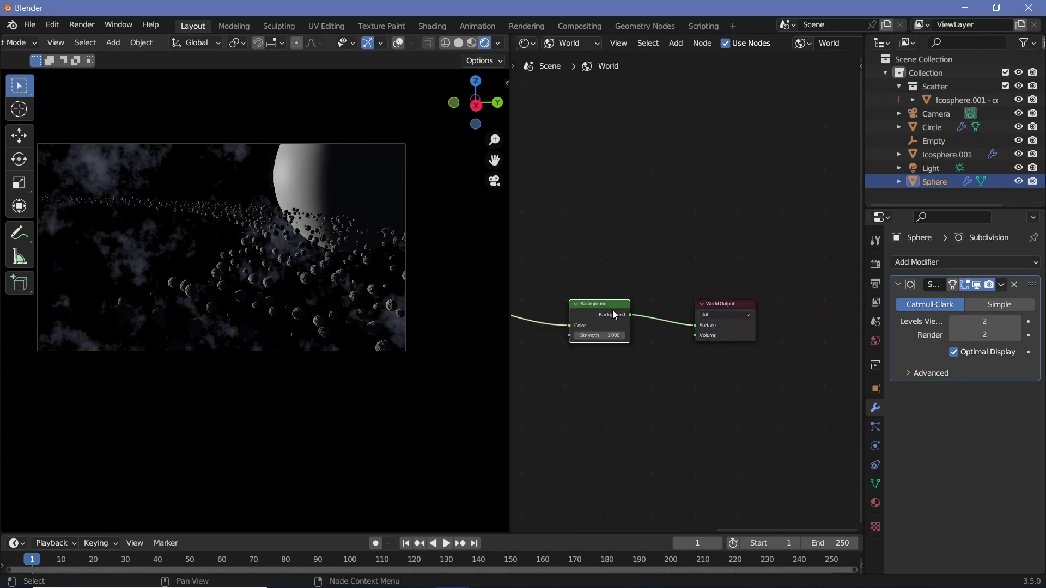
Add a second ColorRamp fed by the Voronoi Texture's Distance output and preview it as the world surface.
middle_drag(623, 404, 717, 368)
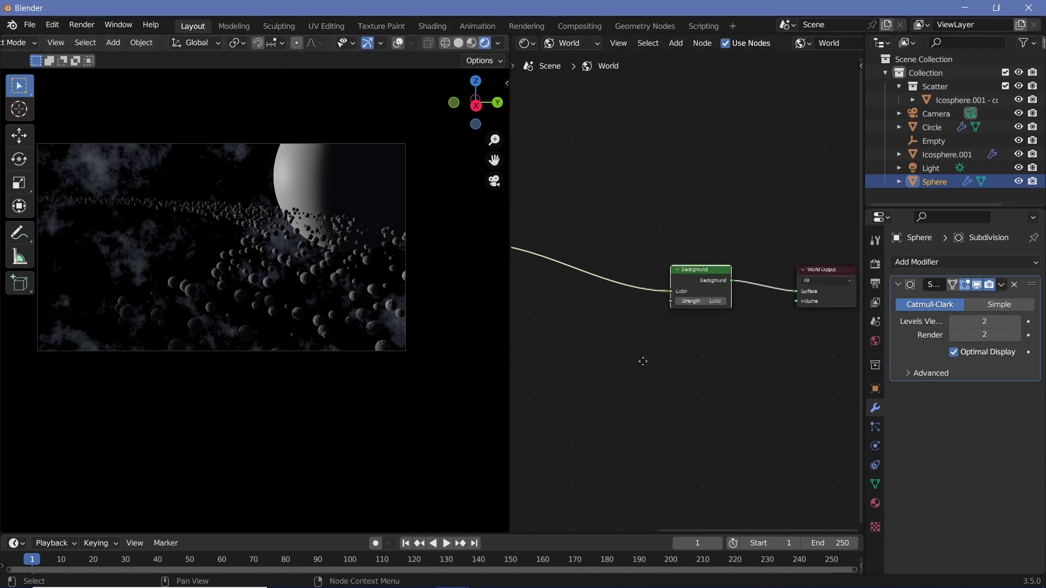
middle_drag(641, 362, 734, 302)
middle_drag(622, 320, 600, 317)
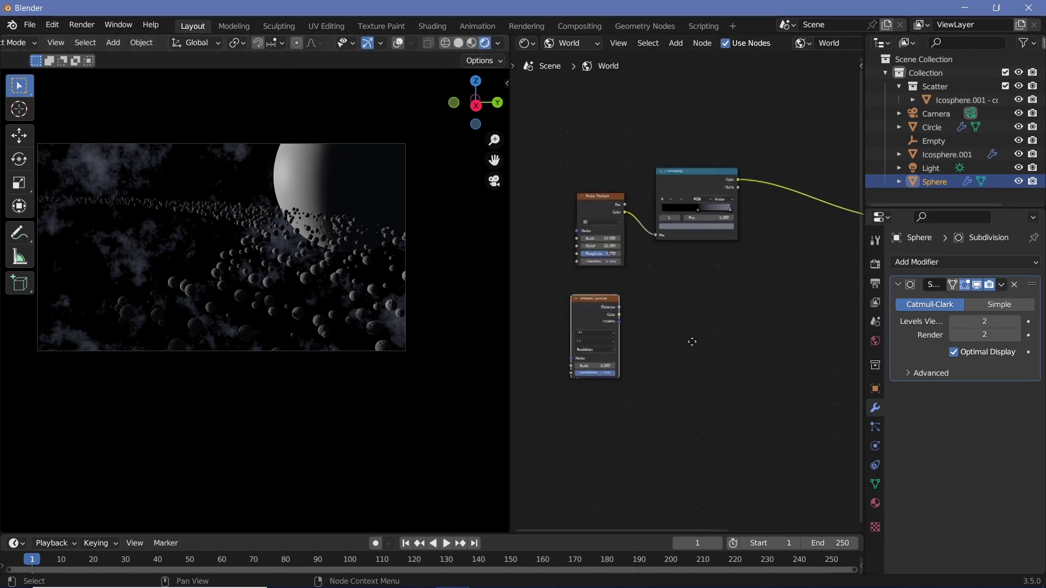
key(shift+a)
click(730, 360)
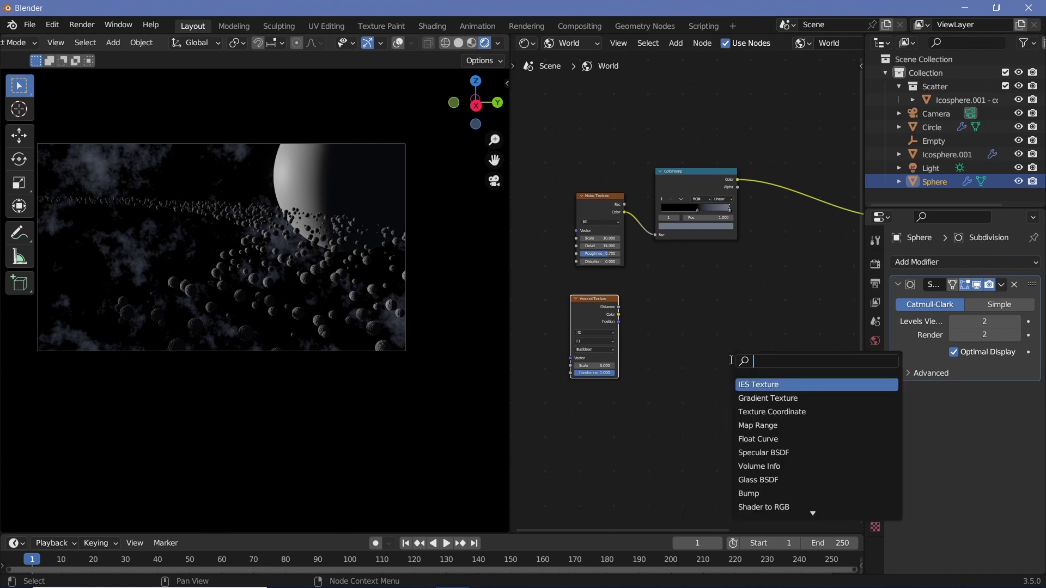
text(coo)
click(757, 425)
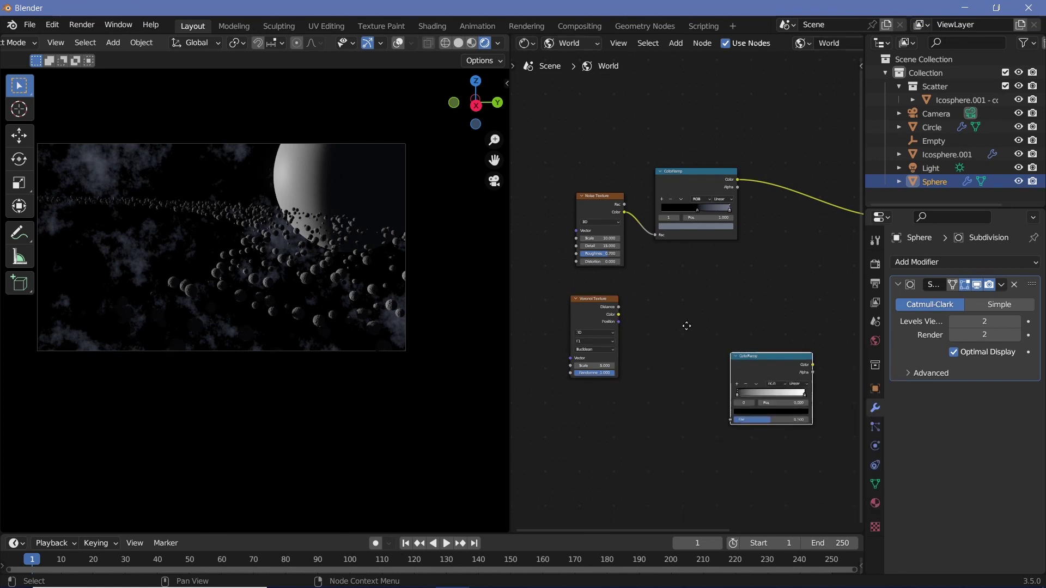
click(679, 319)
drag(619, 307, 662, 357)
ctrl+shift+click(685, 302)
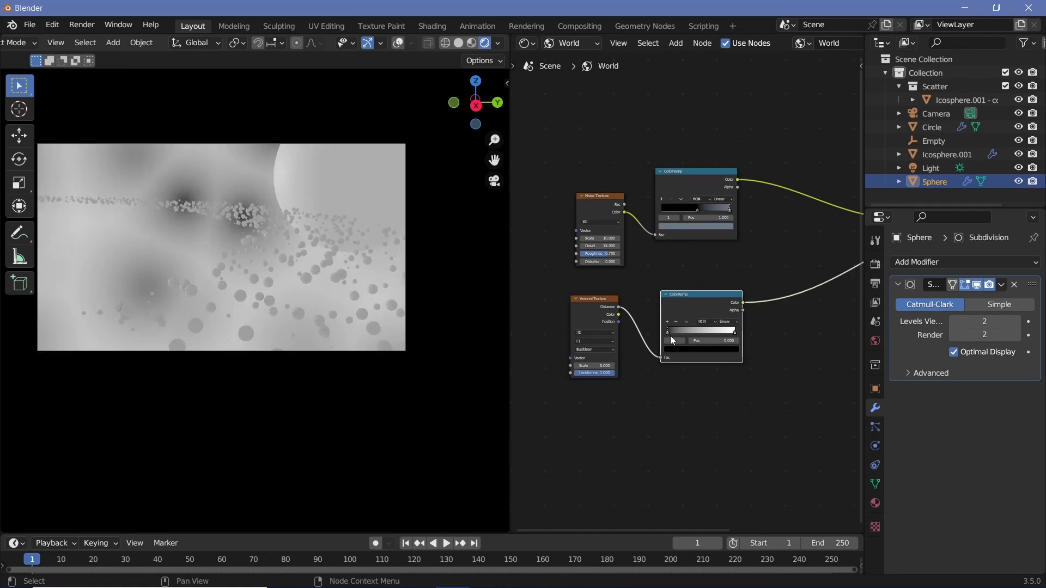
Flip the Voronoi ColorRamp so white comes first and move its black stop to 0.153.
drag(692, 335, 644, 339)
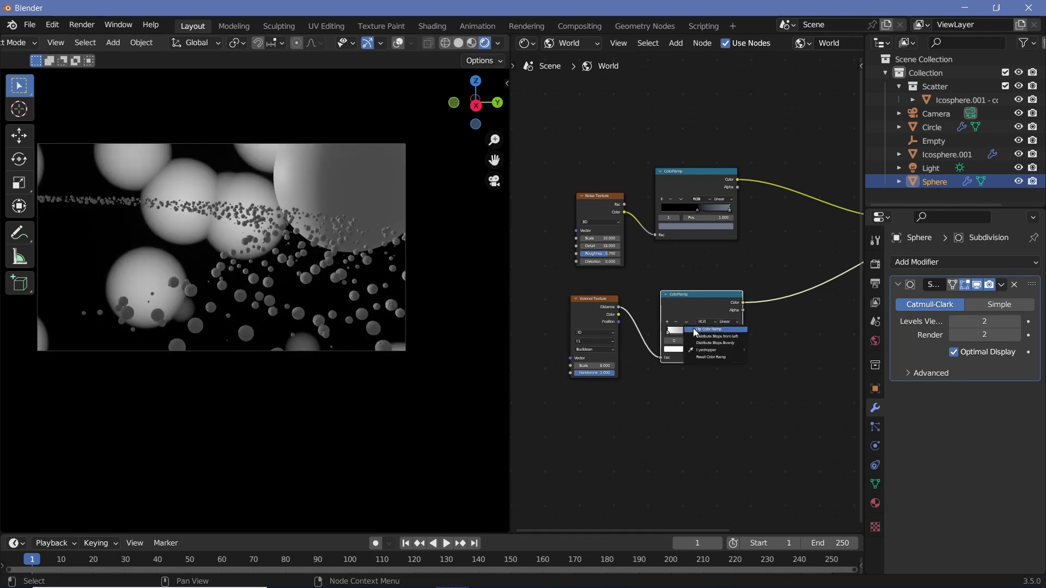
scroll(689, 391, up, 4)
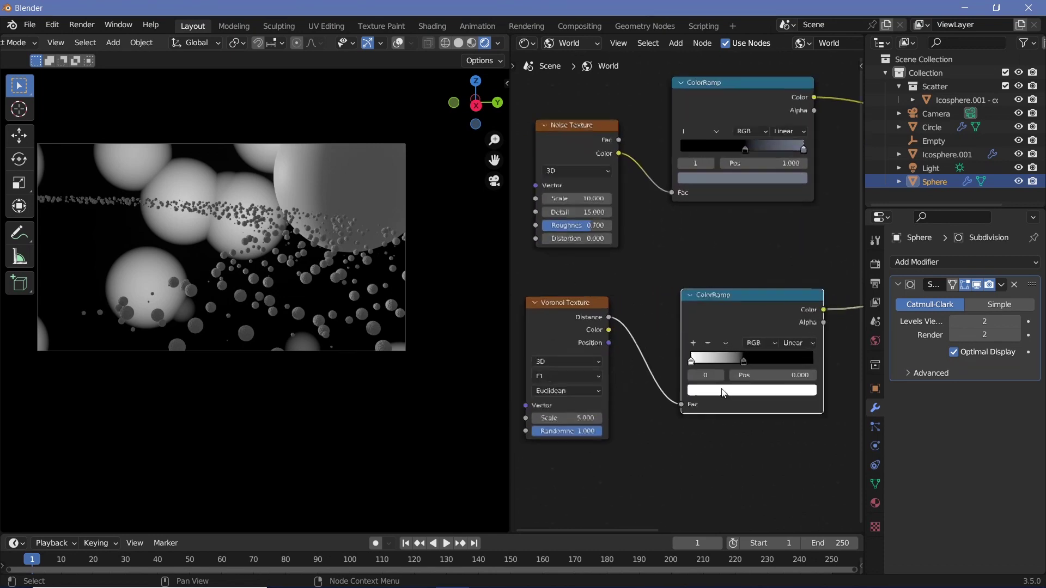
drag(749, 367, 711, 366)
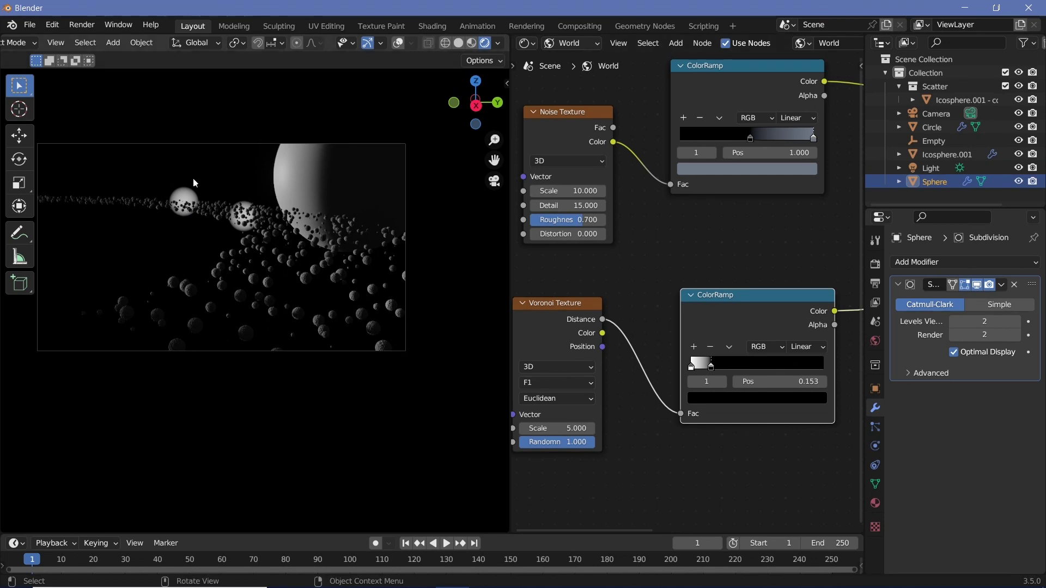
Set the Voronoi Texture's scale to 100 and tighten its ColorRamp's black stop to 0.062.
click(561, 429)
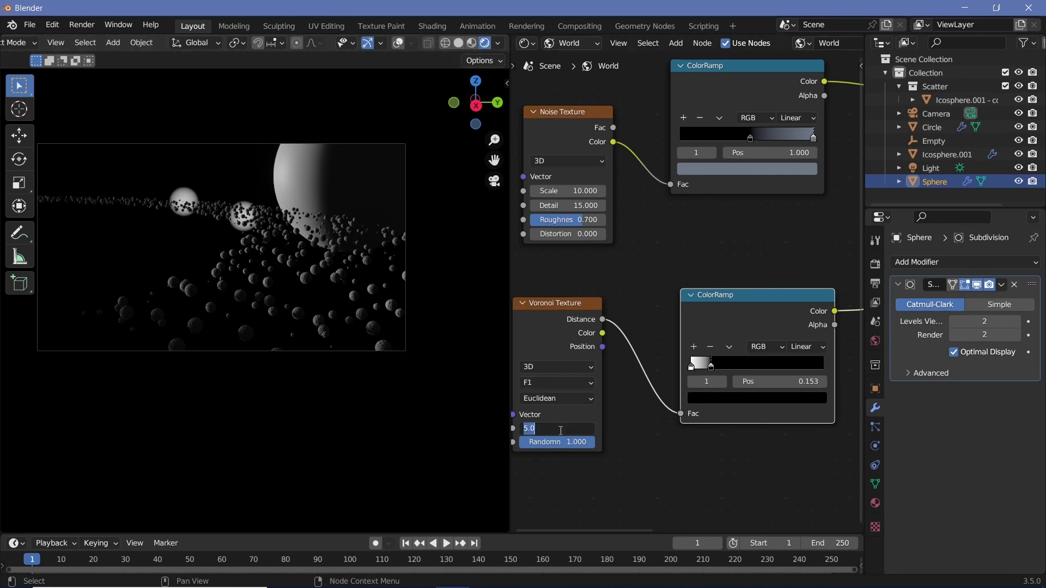
text(100)
key(Return)
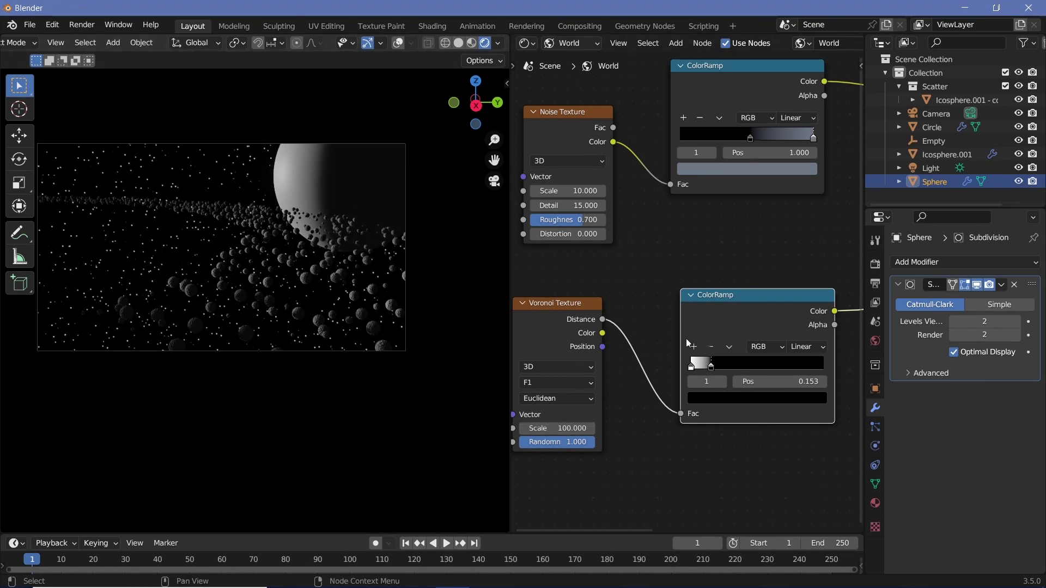
drag(708, 370, 698, 365)
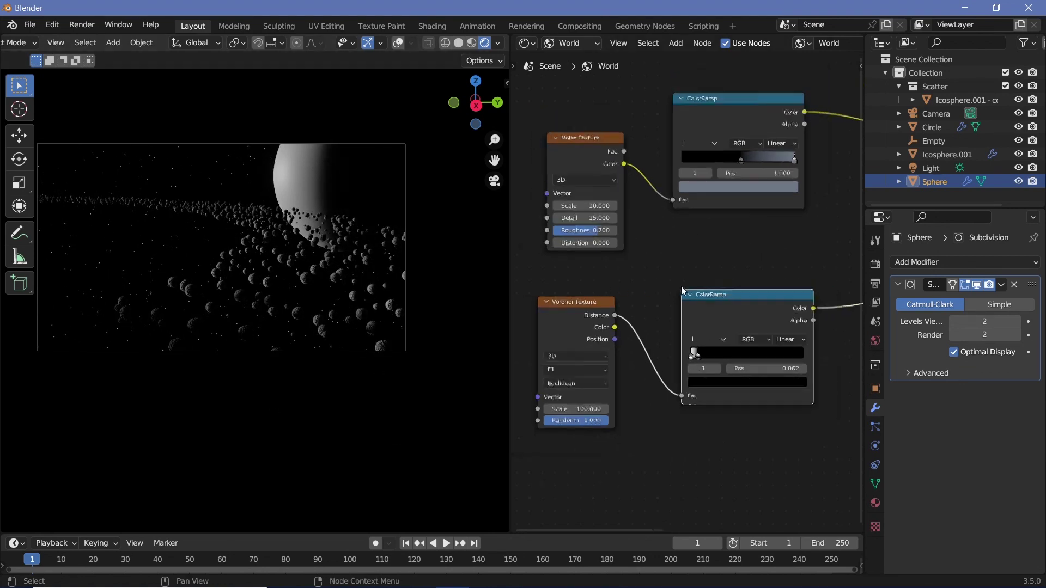
Add a Mix node between the ColorRamps and the Background, with data type Color and blend mode Add.
ctrl+scroll(681, 286, down, 5)
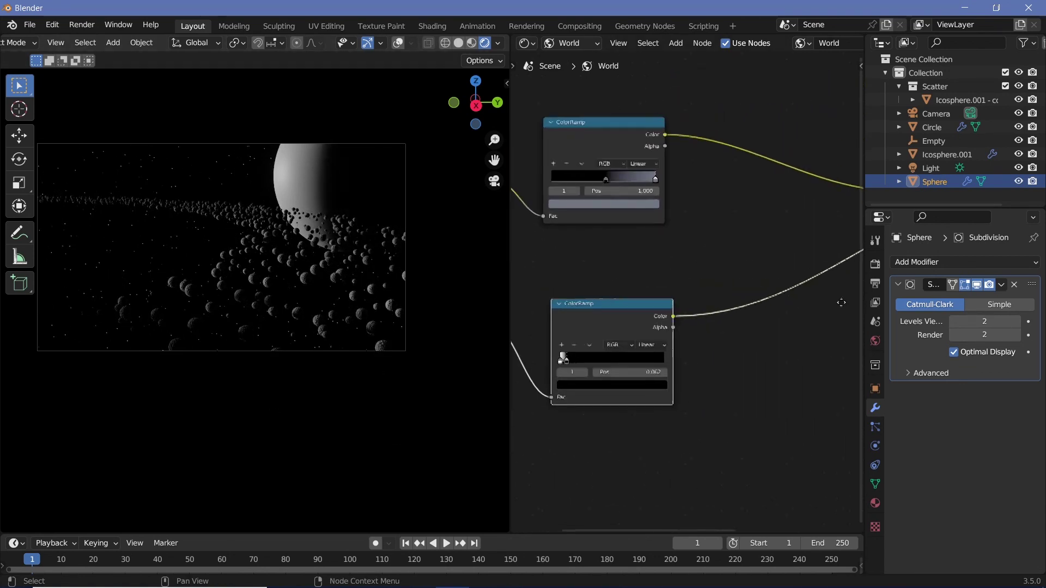
key(shift+a)
click(672, 292)
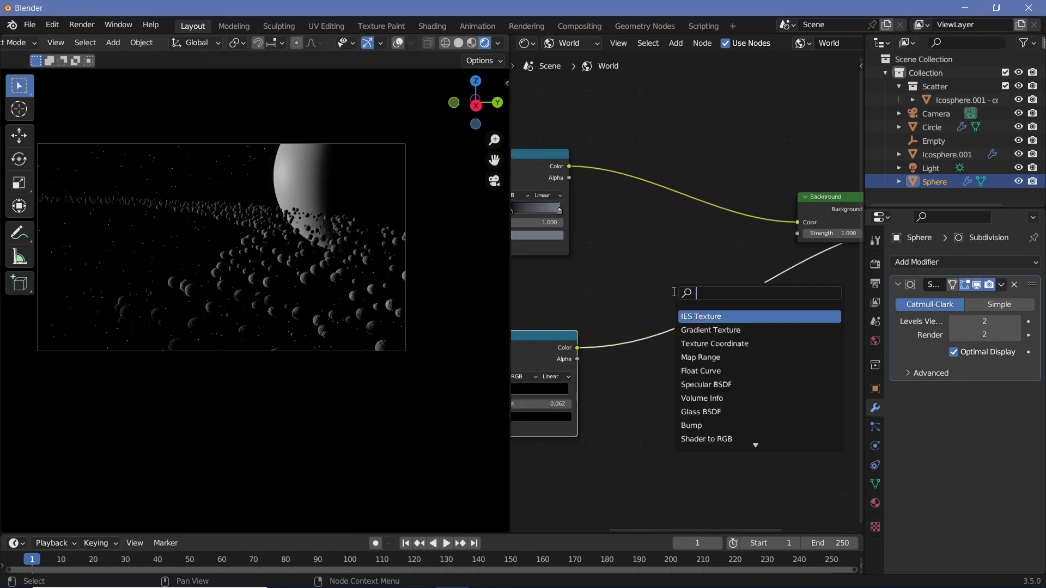
text(mix)
click(696, 317)
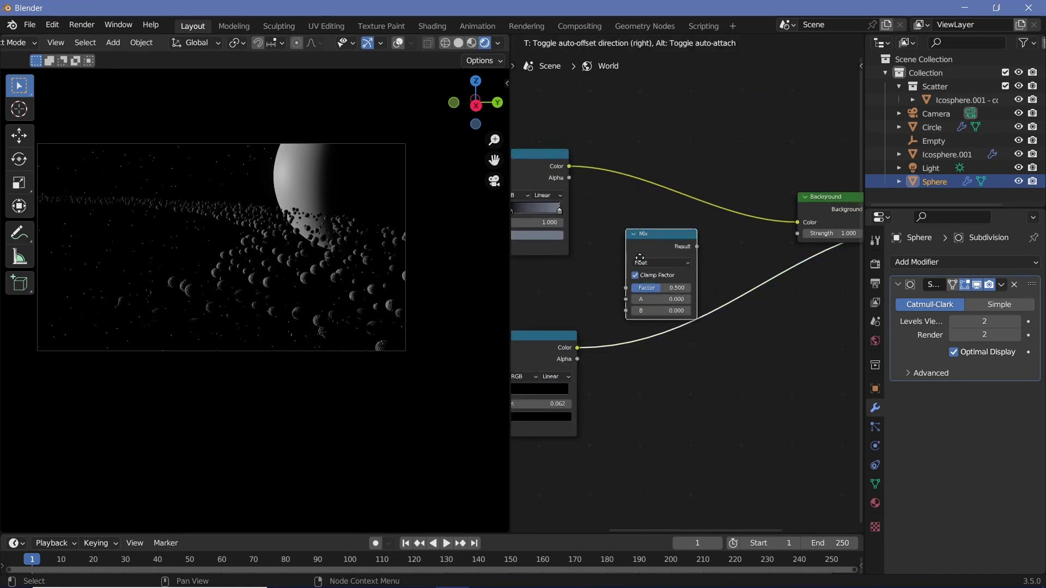
click(643, 258)
click(642, 257)
click(659, 265)
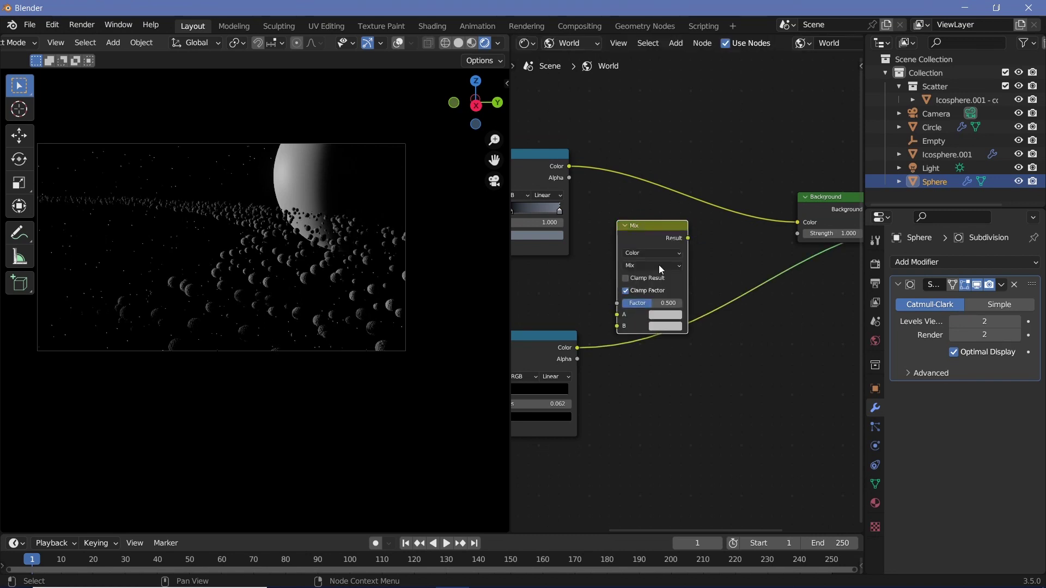
click(658, 265)
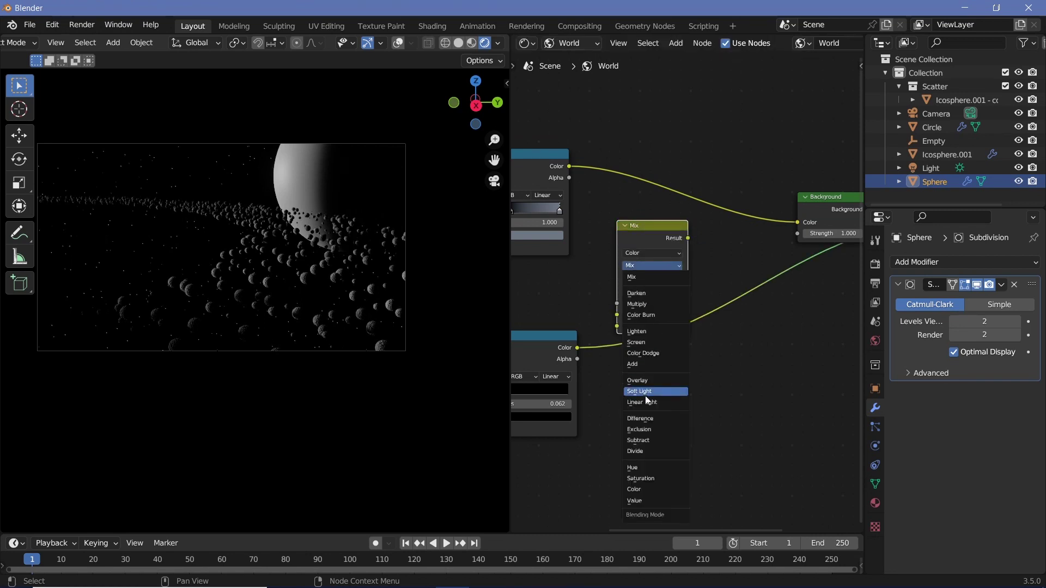
click(632, 364)
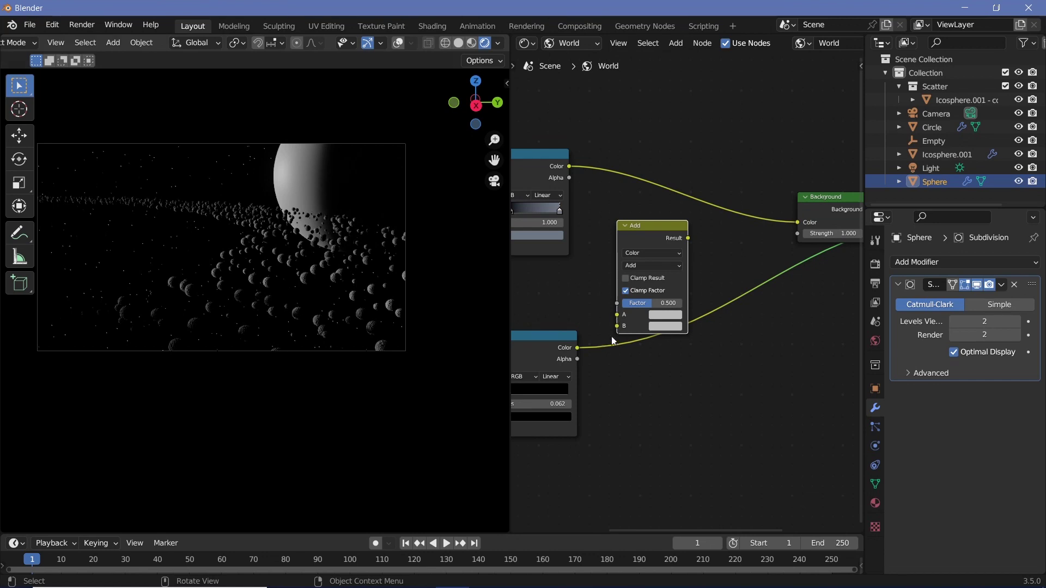
Connect the noise ColorRamp to input A and the Voronoi ColorRamp to input B of the Add node, with factor 1.000.
drag(577, 348, 617, 326)
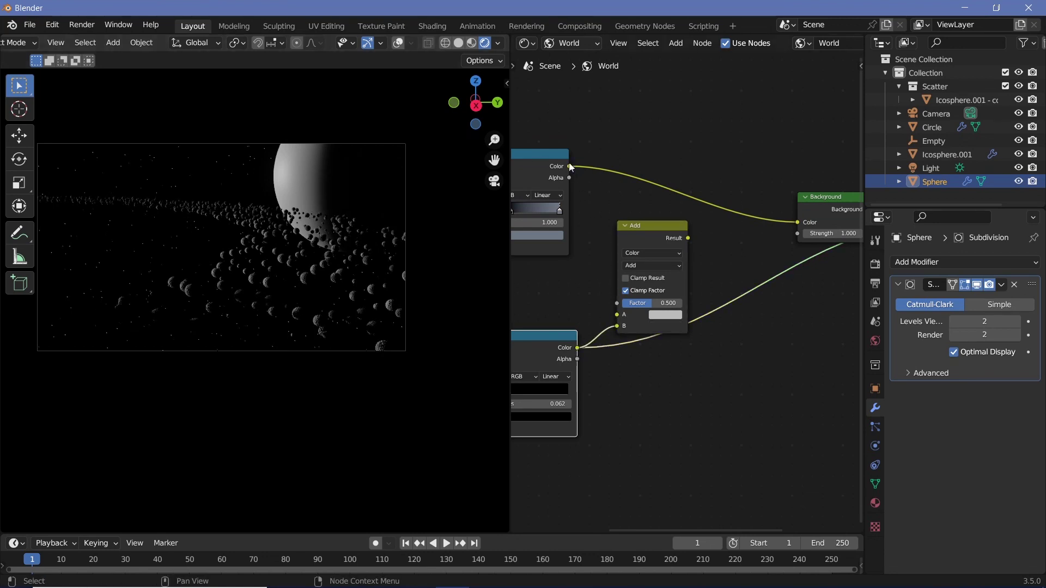
key(g)
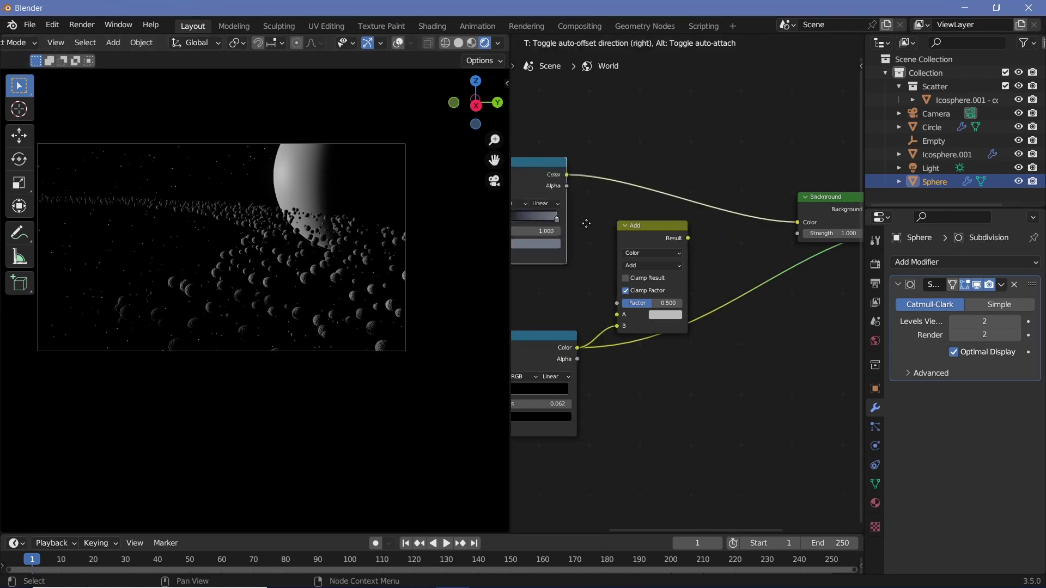
click(568, 176)
drag(567, 175, 675, 302)
Connect the Add node's Result to the Background color and reconnect the Background to the World Output's surface.
drag(691, 237, 799, 223)
middle_drag(739, 305, 604, 318)
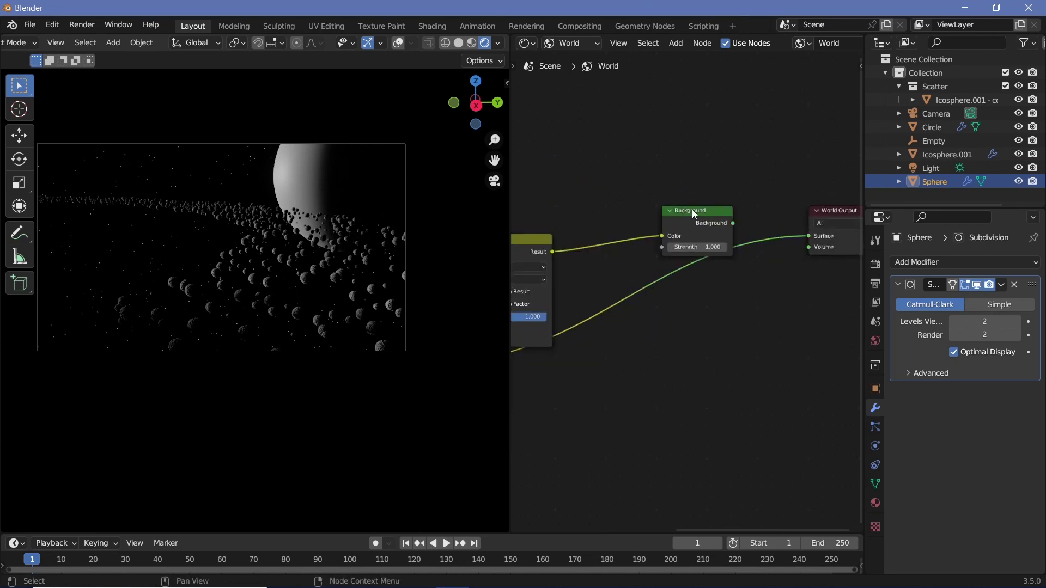
click(692, 209)
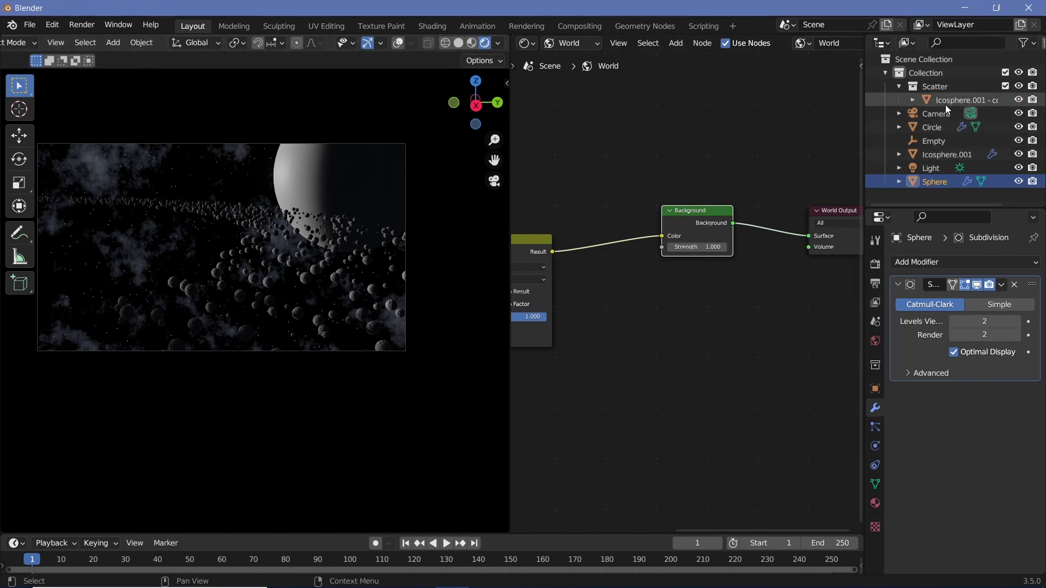
Enable viewport display for both Displace modifiers on Icosphere.001 and select the large sphere.
click(938, 153)
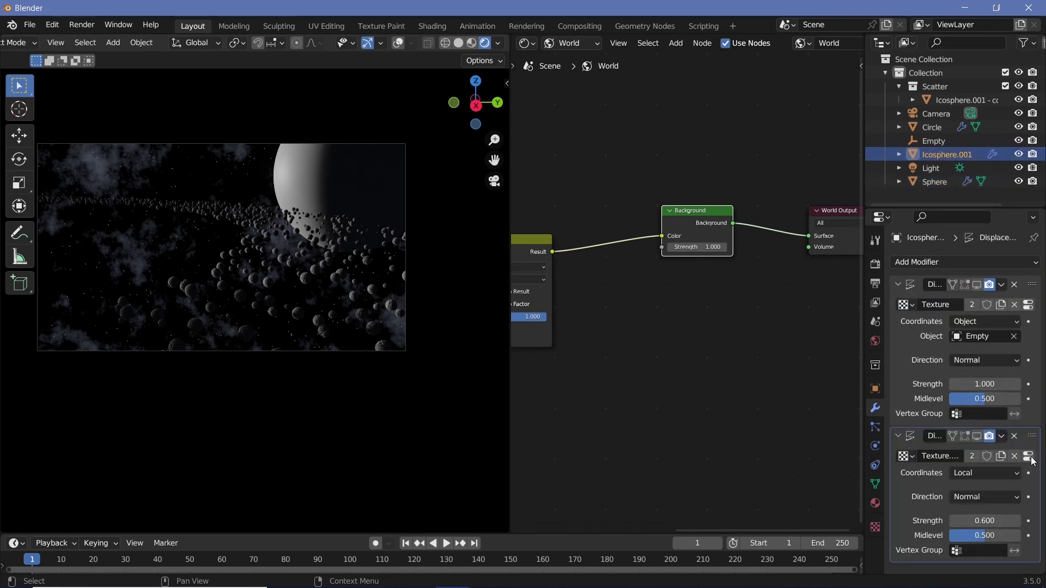
click(976, 435)
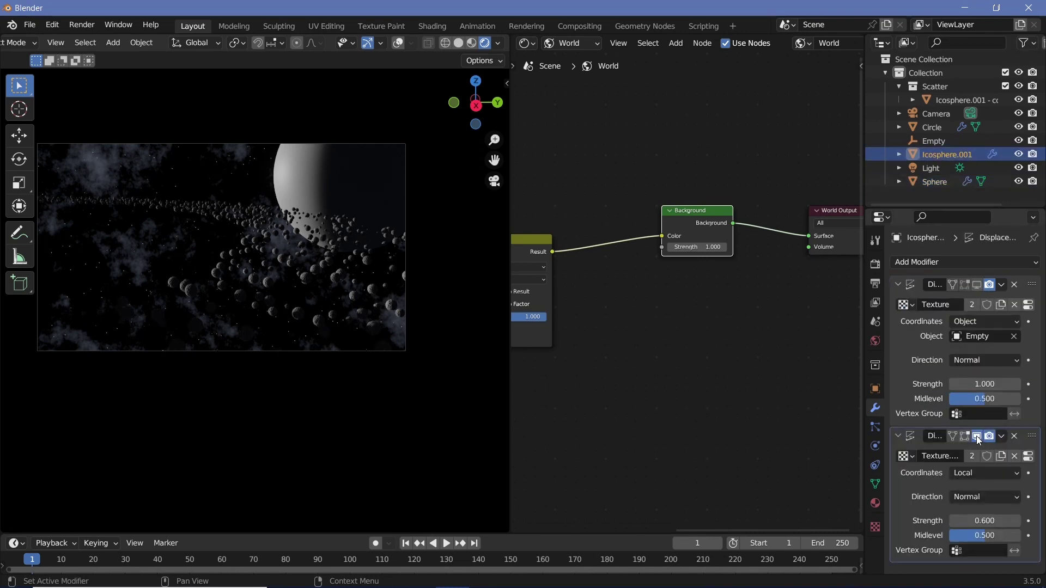
click(975, 286)
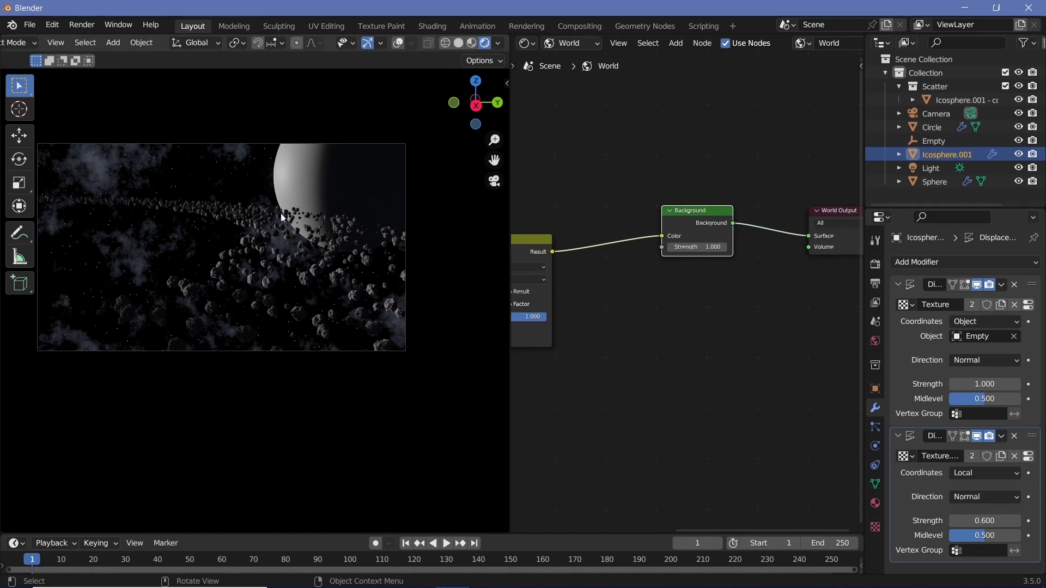
click(331, 167)
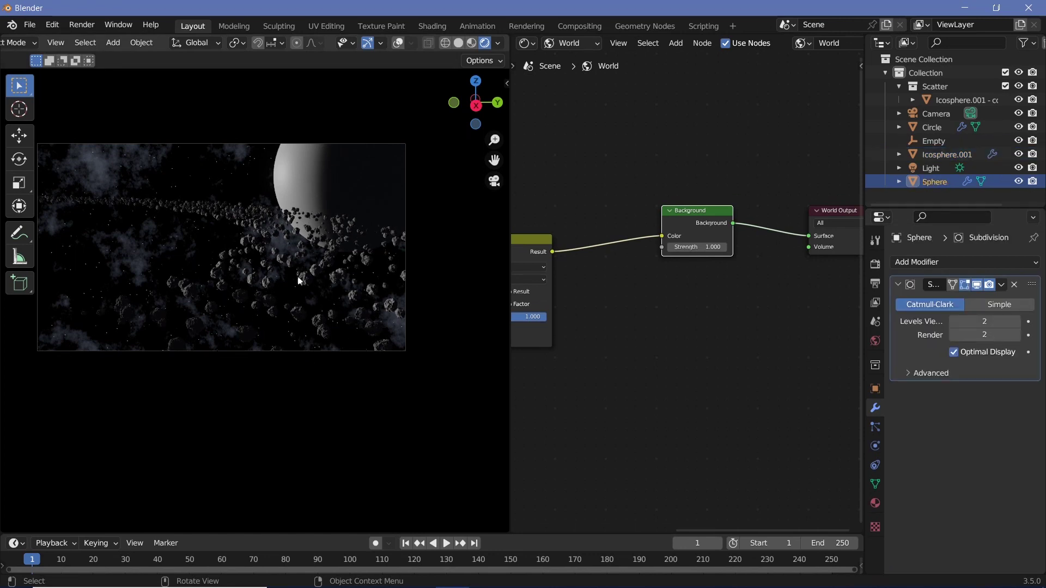